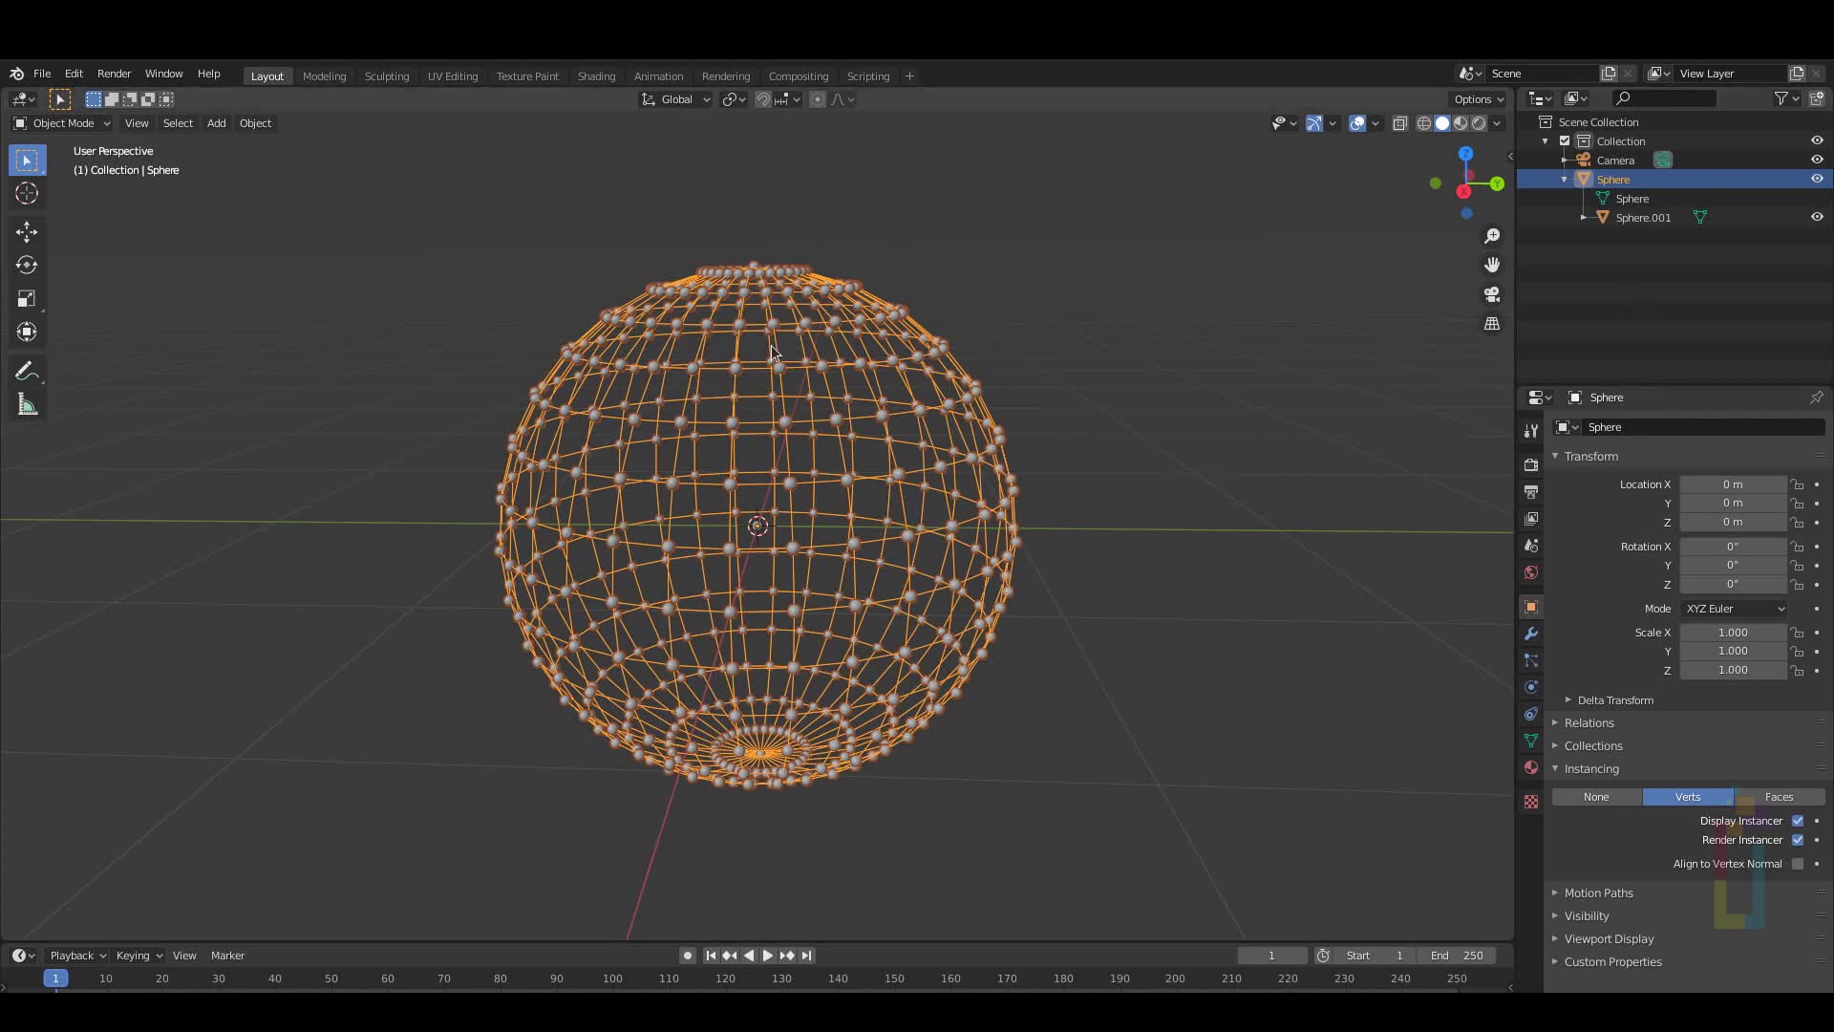
Turn the sphere's instanced copies into real objects with Object > Apply > Make Instances Real
click(255, 123)
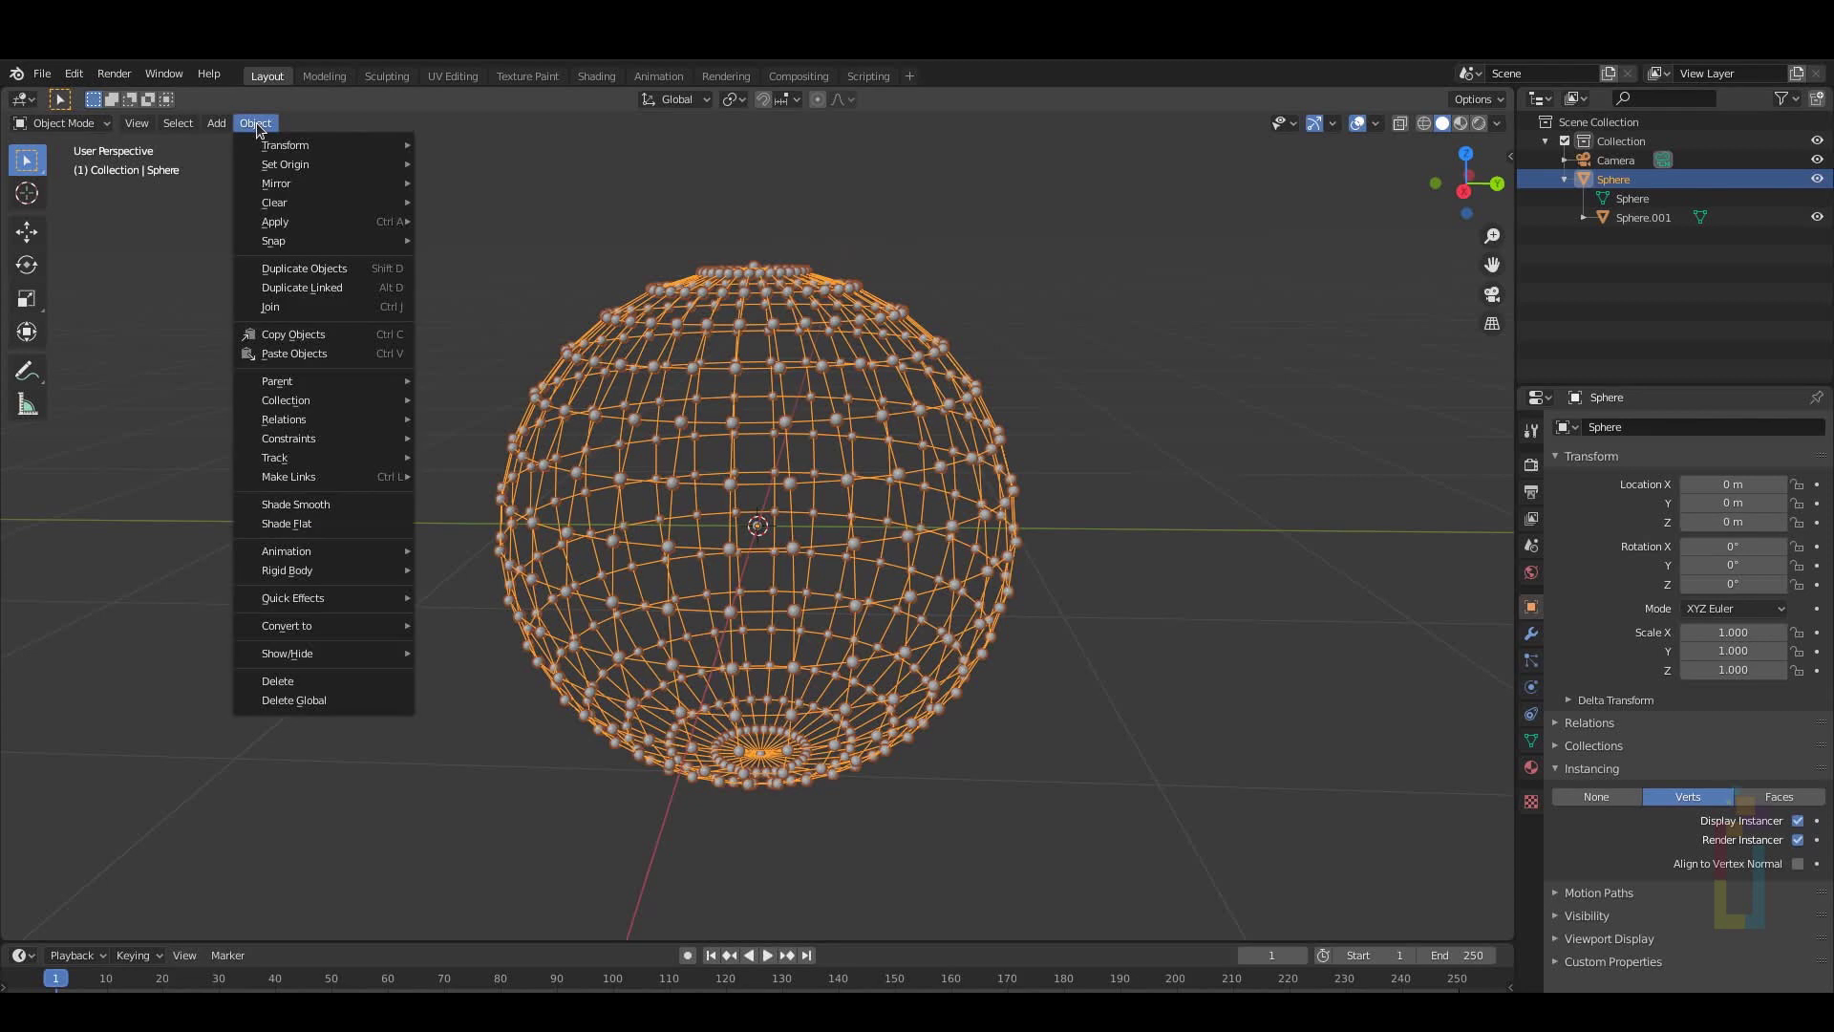
mouse_move(312, 225)
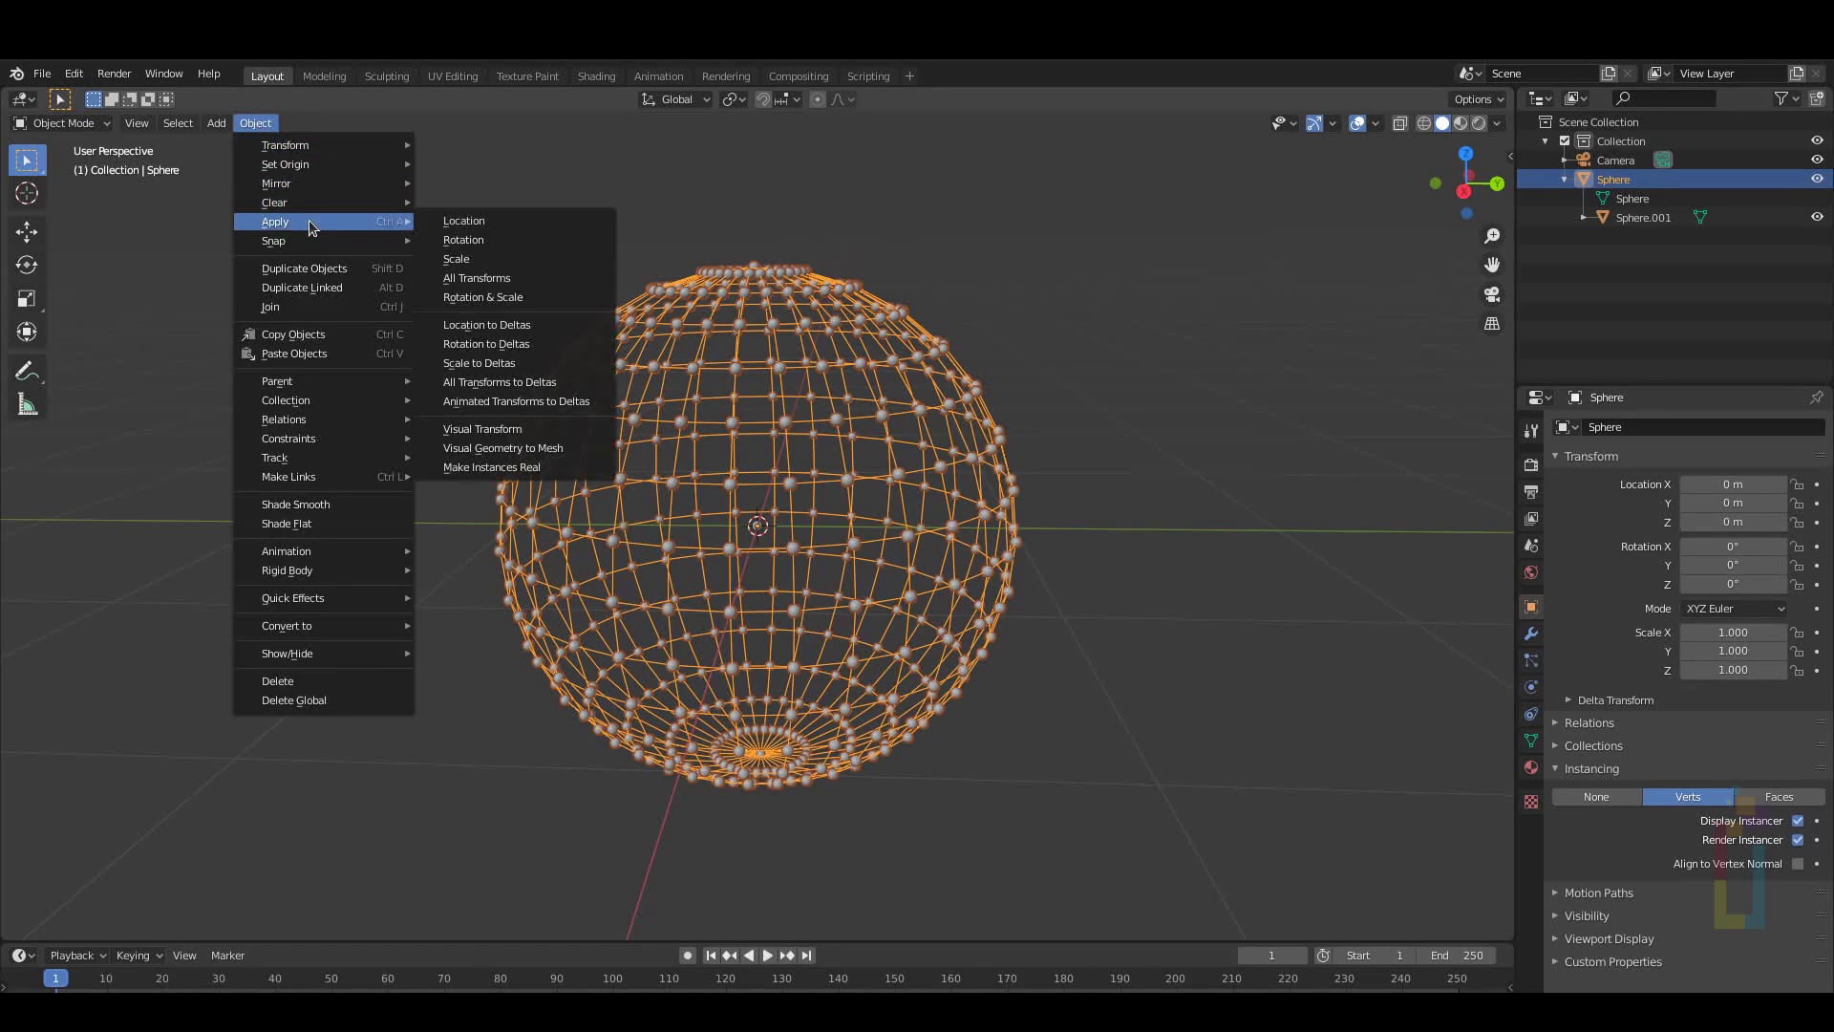
click(493, 468)
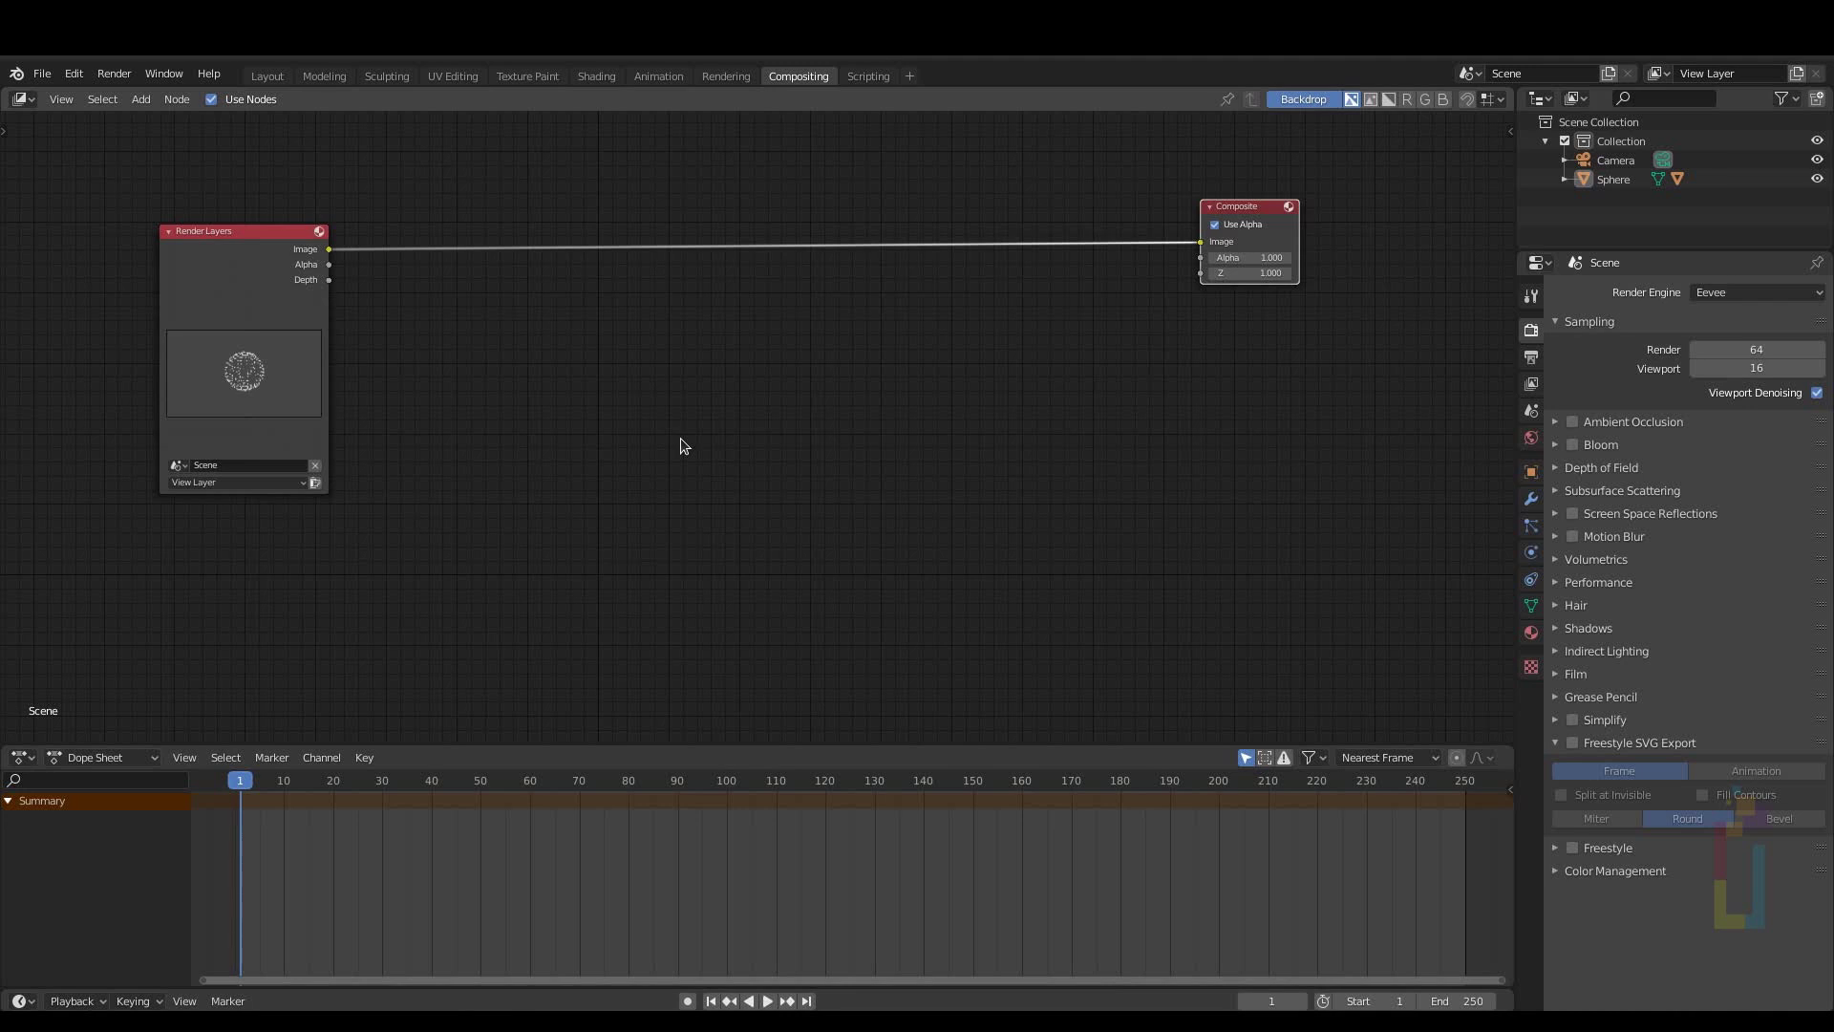
Add a Viewer node through node search and link it to the Render Layers Image output
key(shift+a)
click(680, 439)
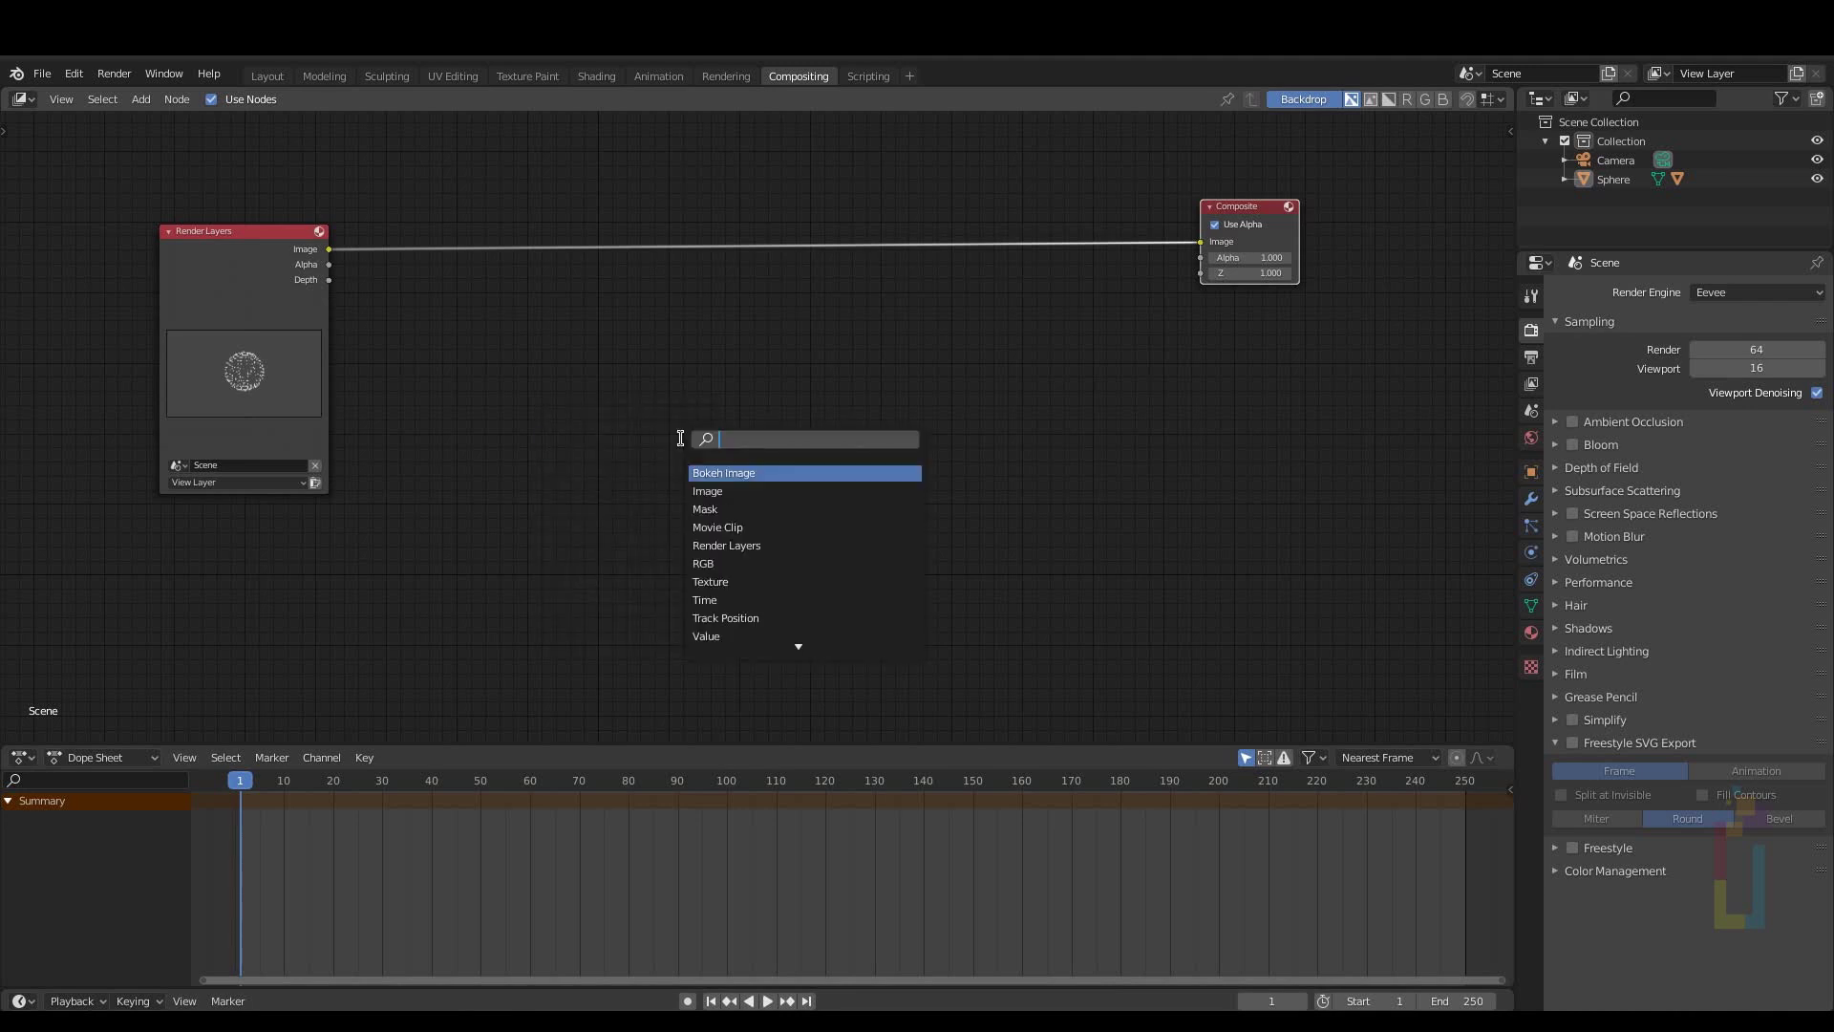
text(viewer)
key(Return)
click(1242, 363)
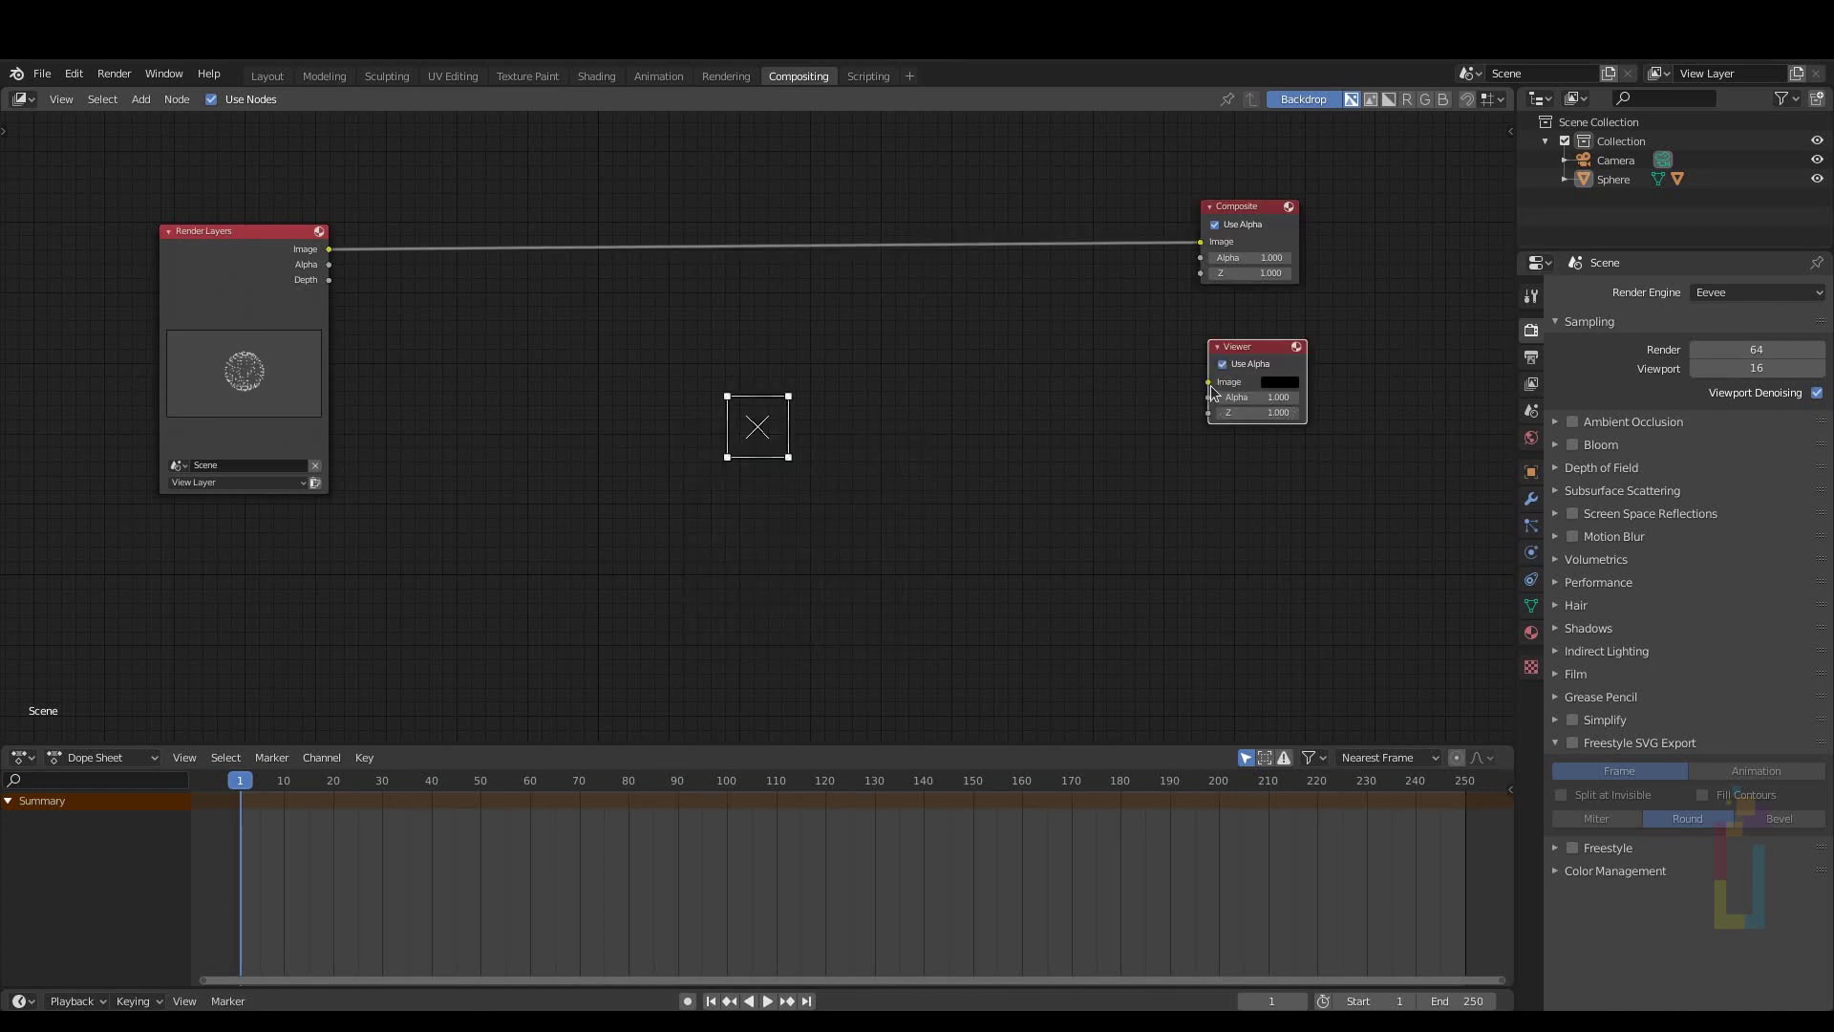
drag(1209, 382, 329, 249)
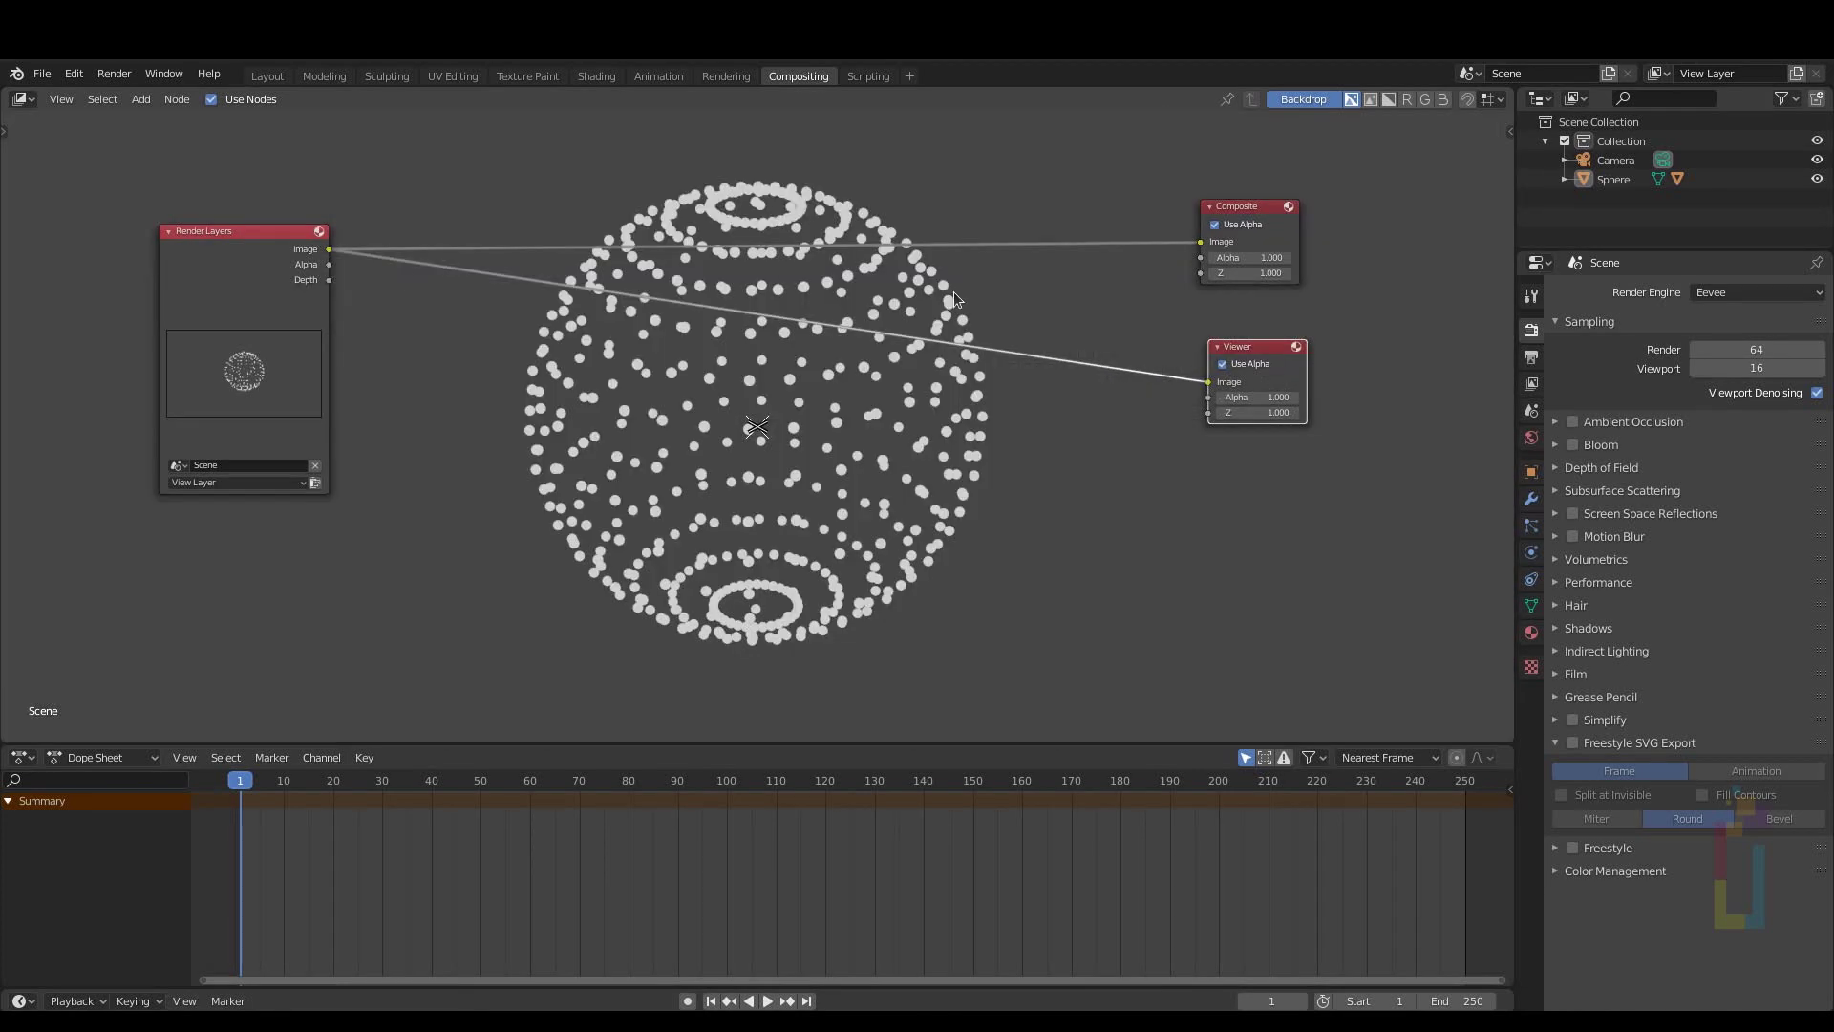
Delete that Viewer, re-add one linked to Render Layers in one action, and move it right
key(x)
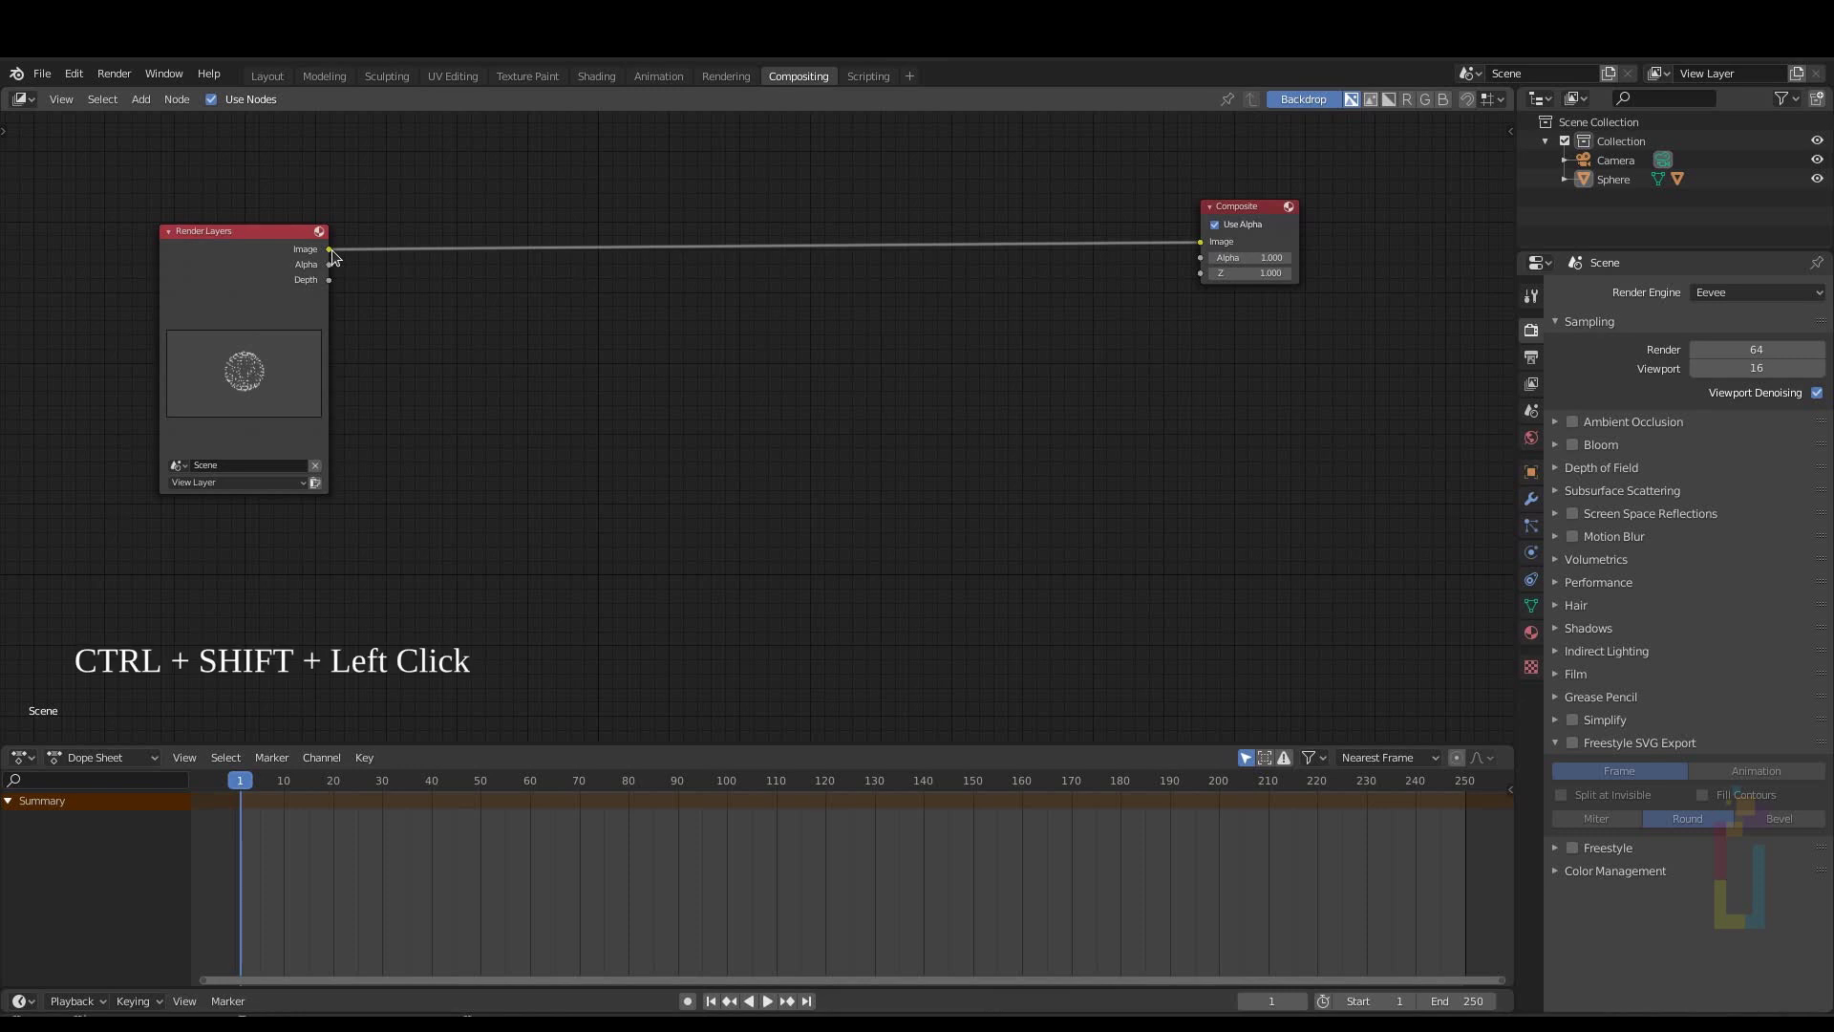
ctrl+shift+click(330, 249)
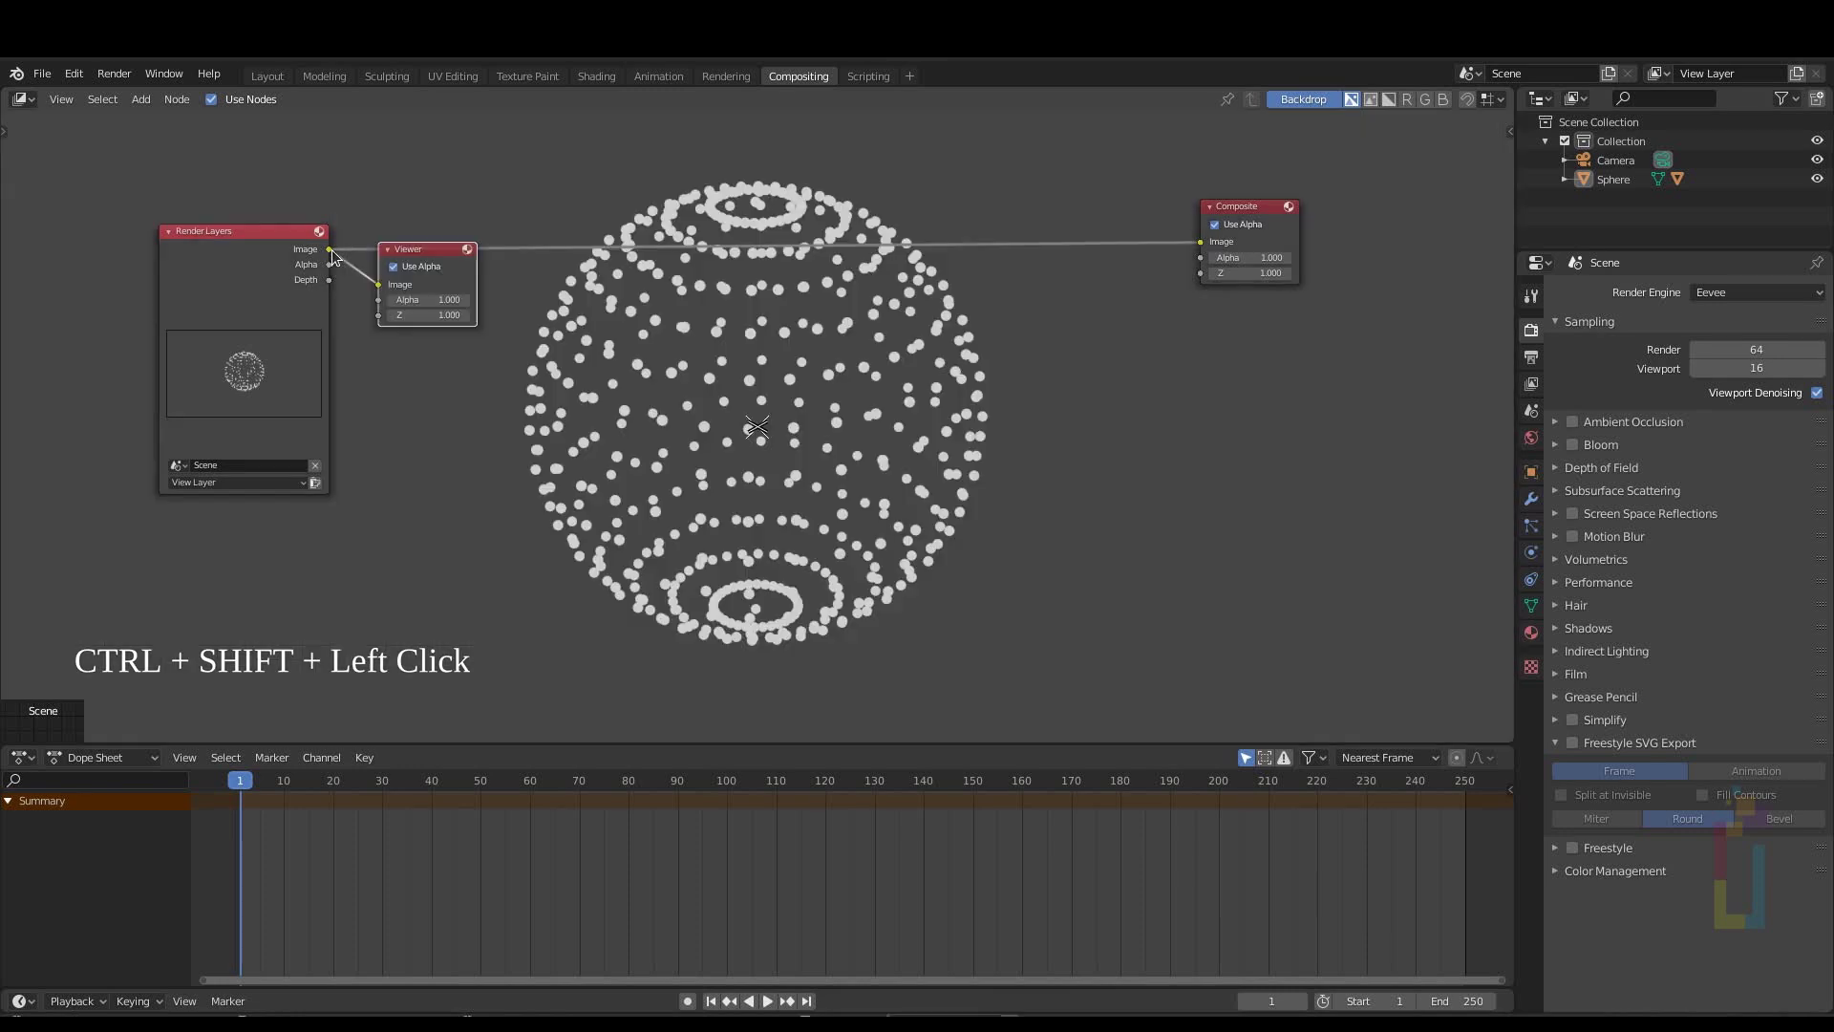
drag(432, 260, 1312, 344)
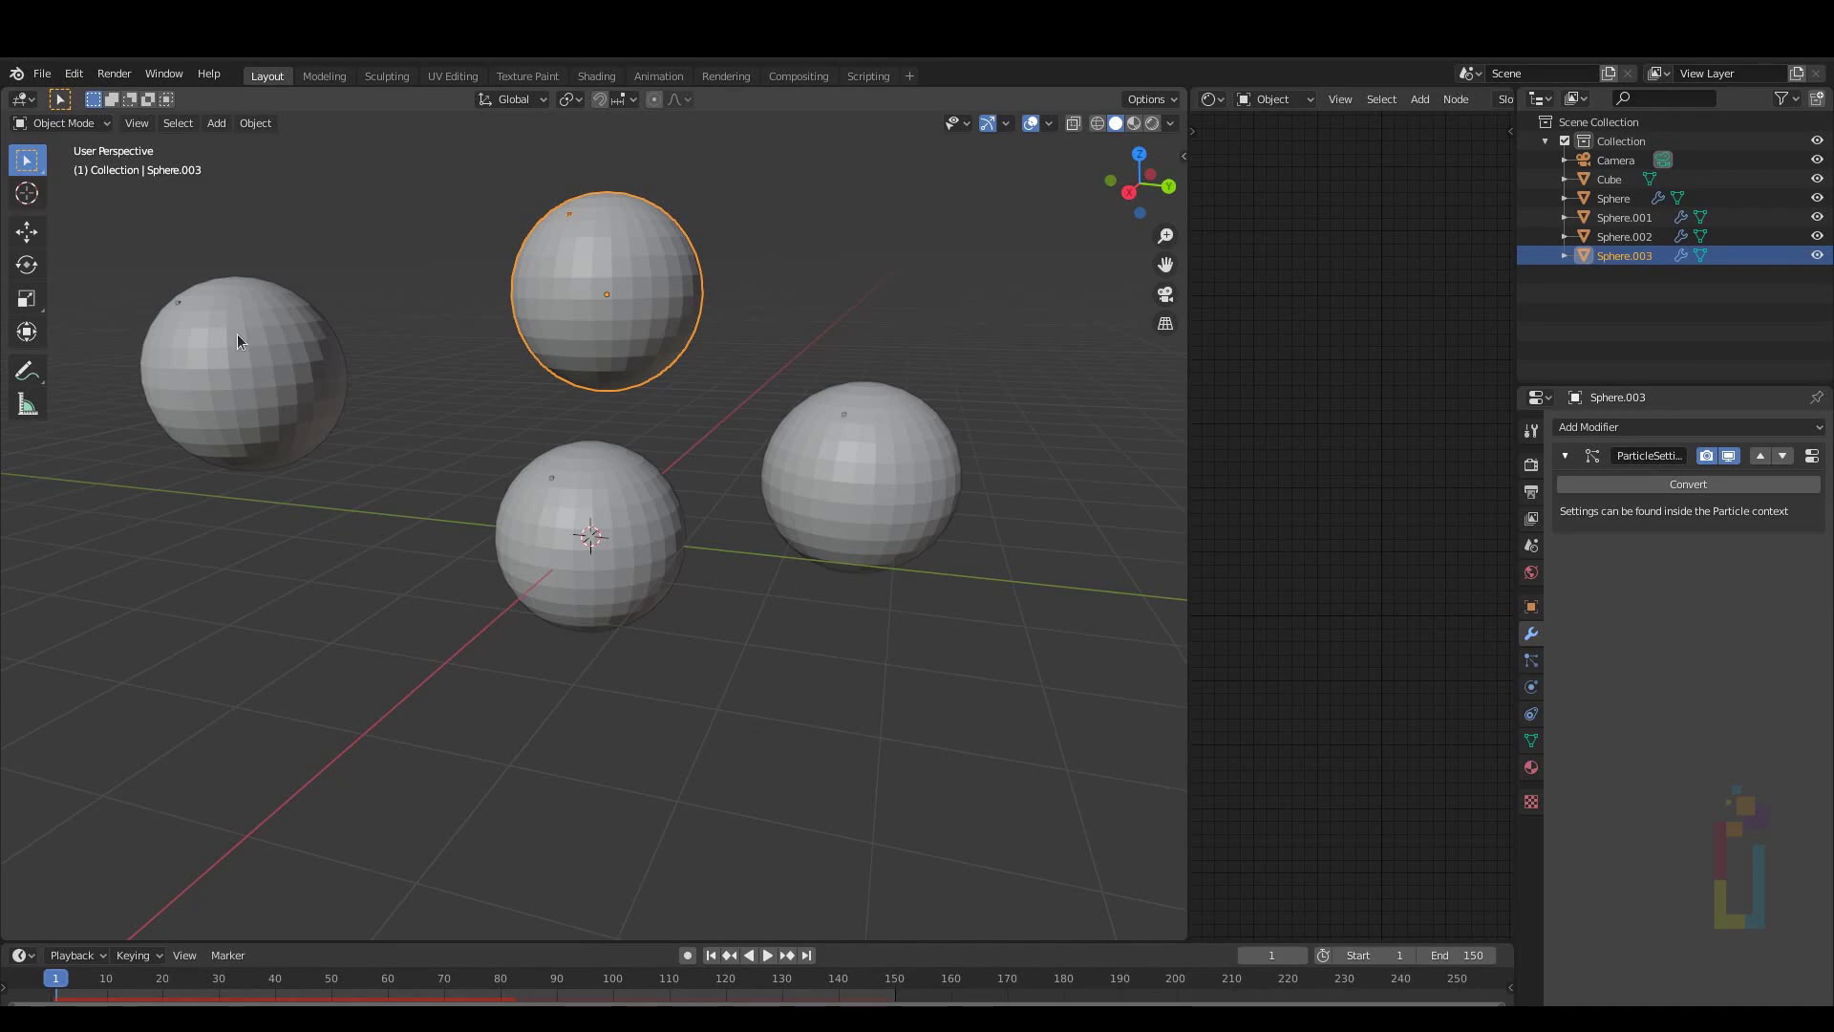
key(space)
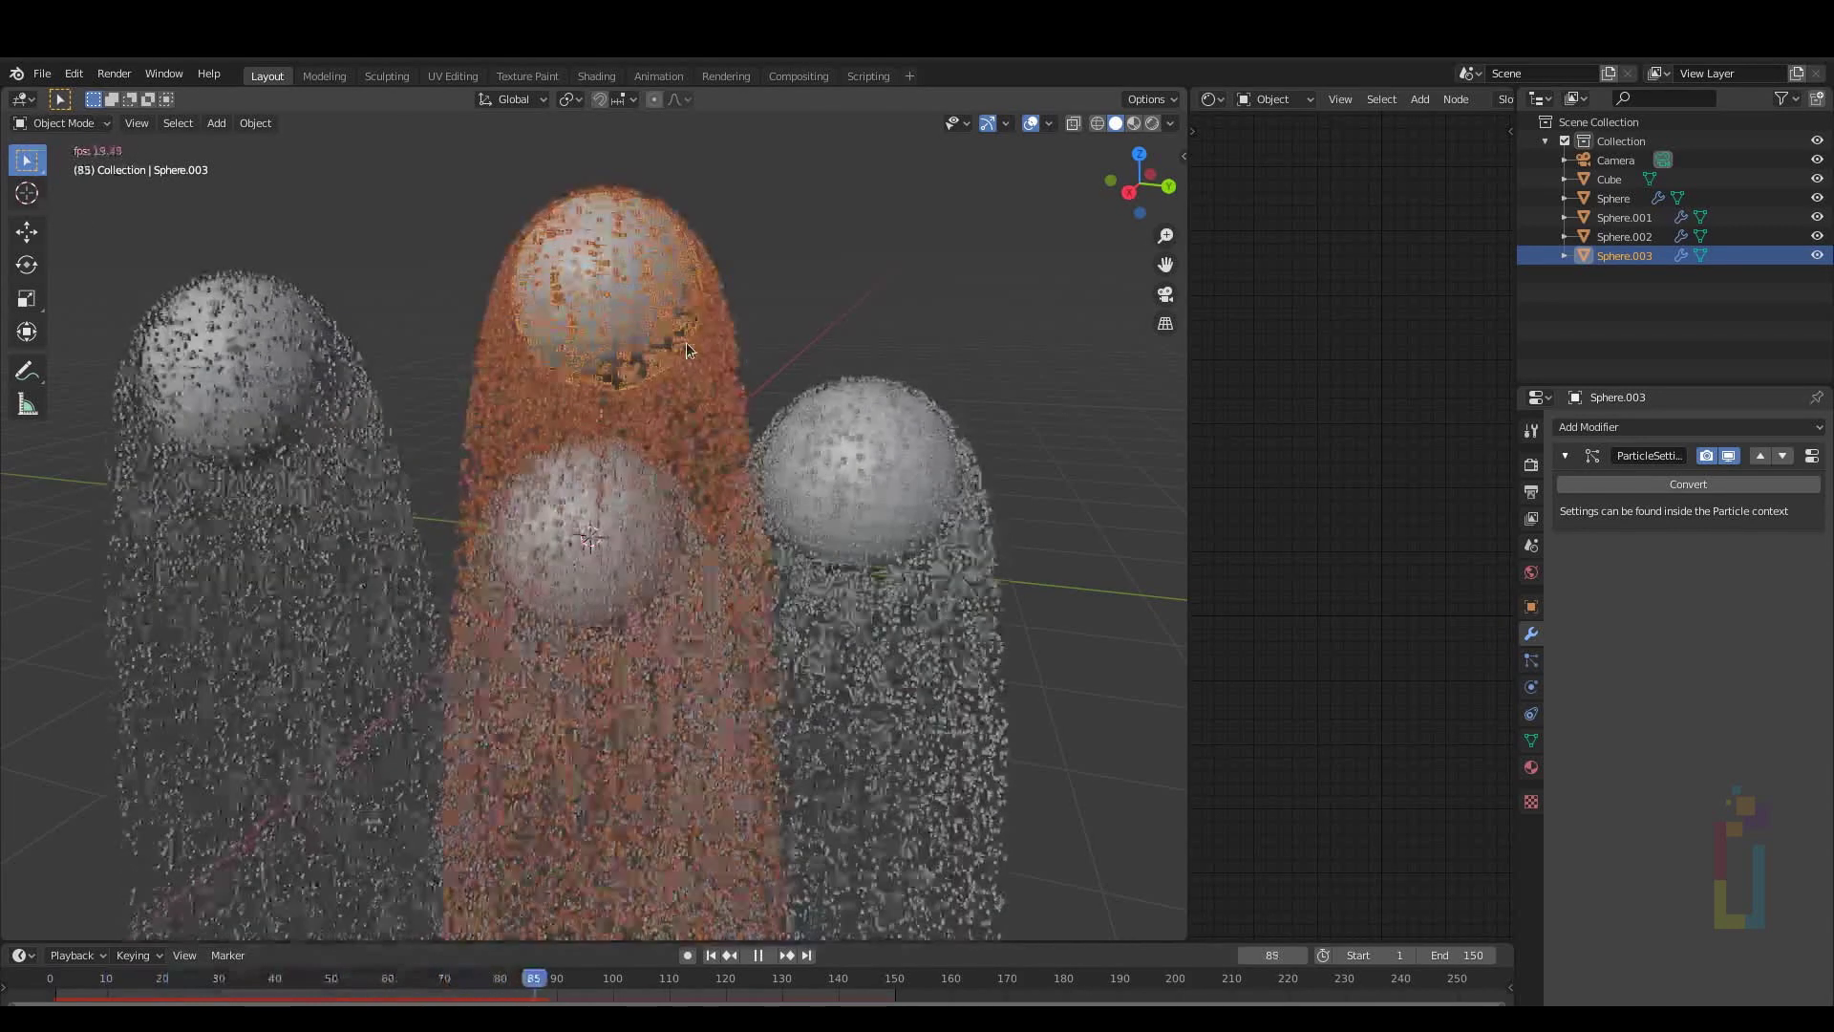
key(Escape)
click(137, 122)
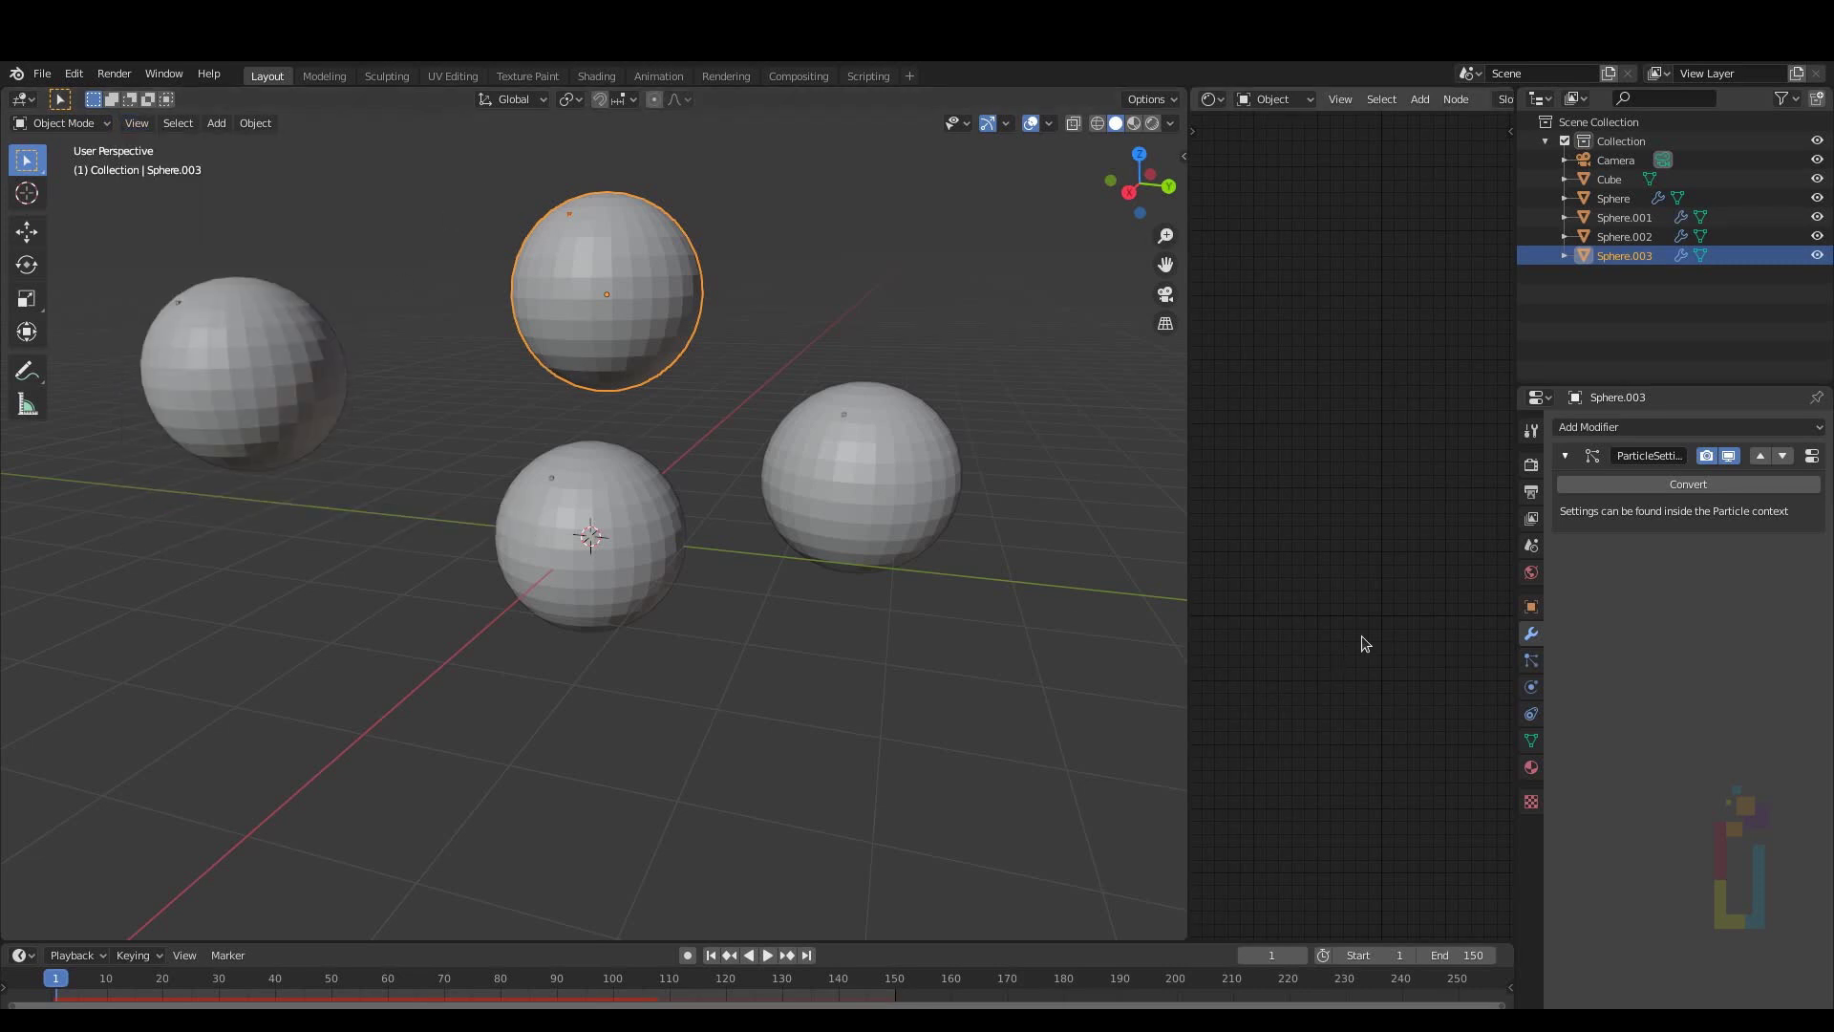
Set the render output format to FFmpeg video at 50% resolution
click(1531, 495)
click(1767, 831)
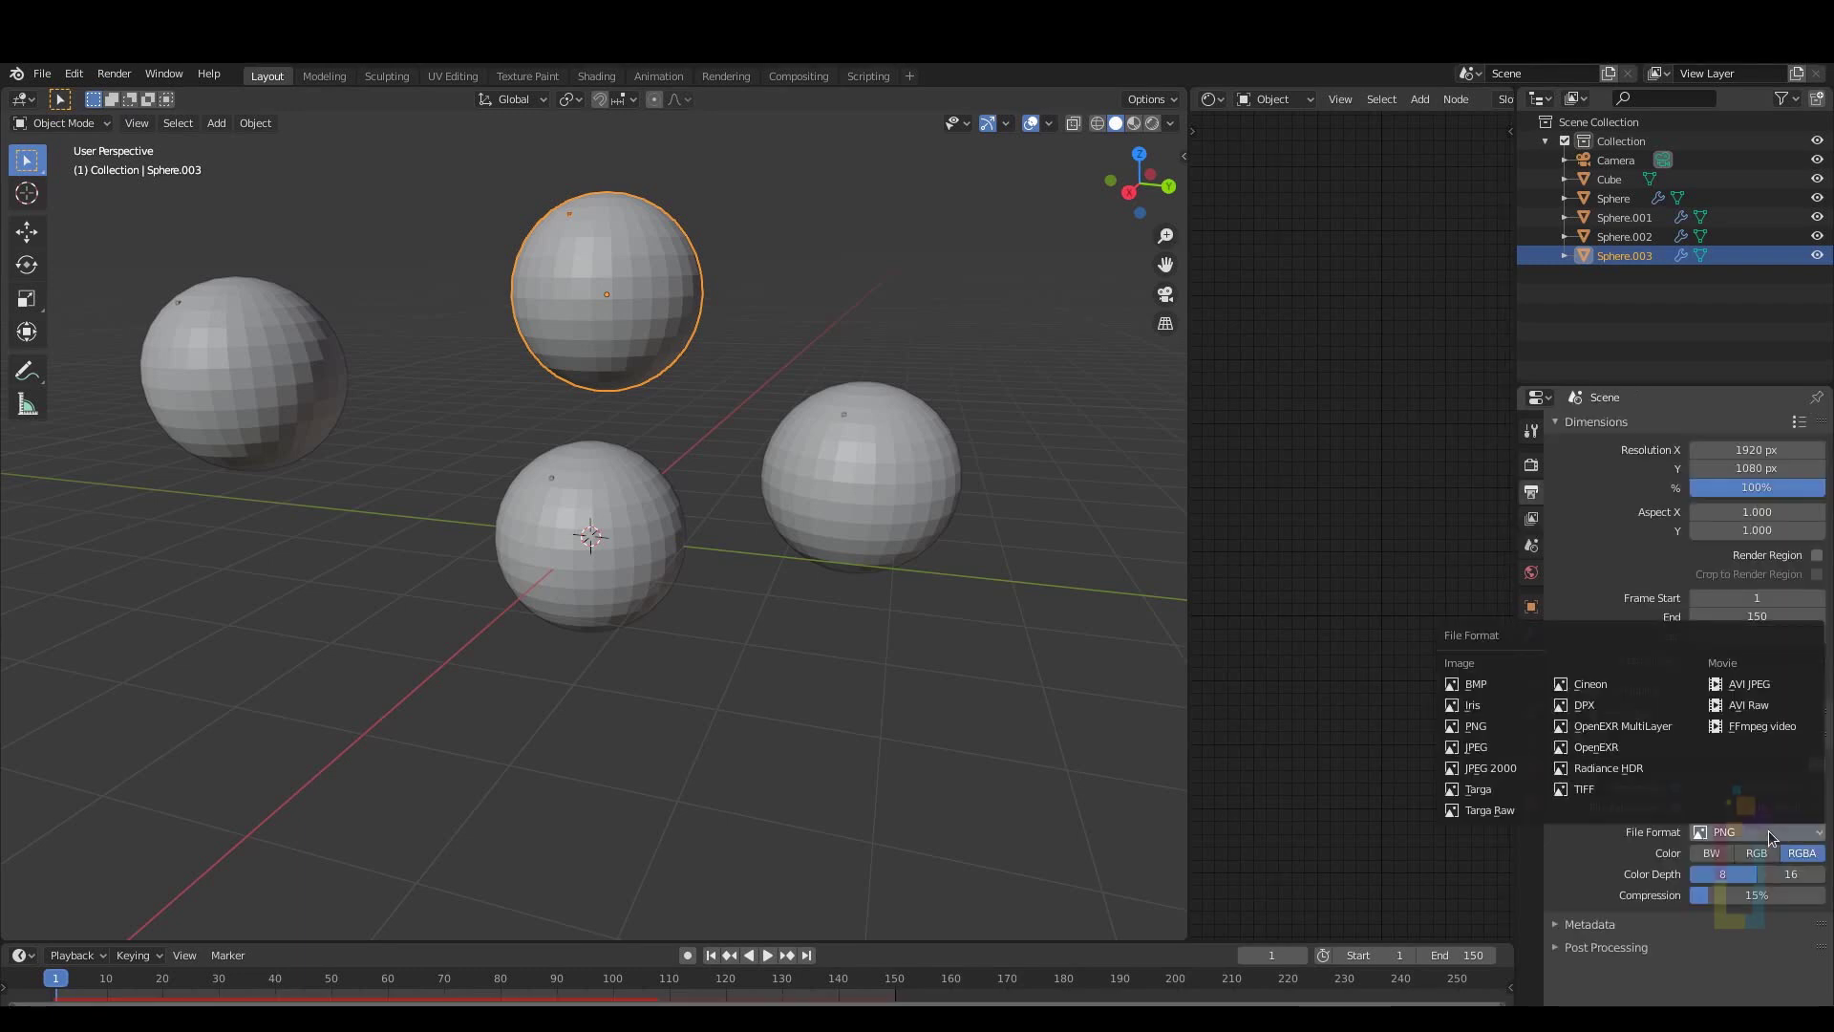
click(1761, 726)
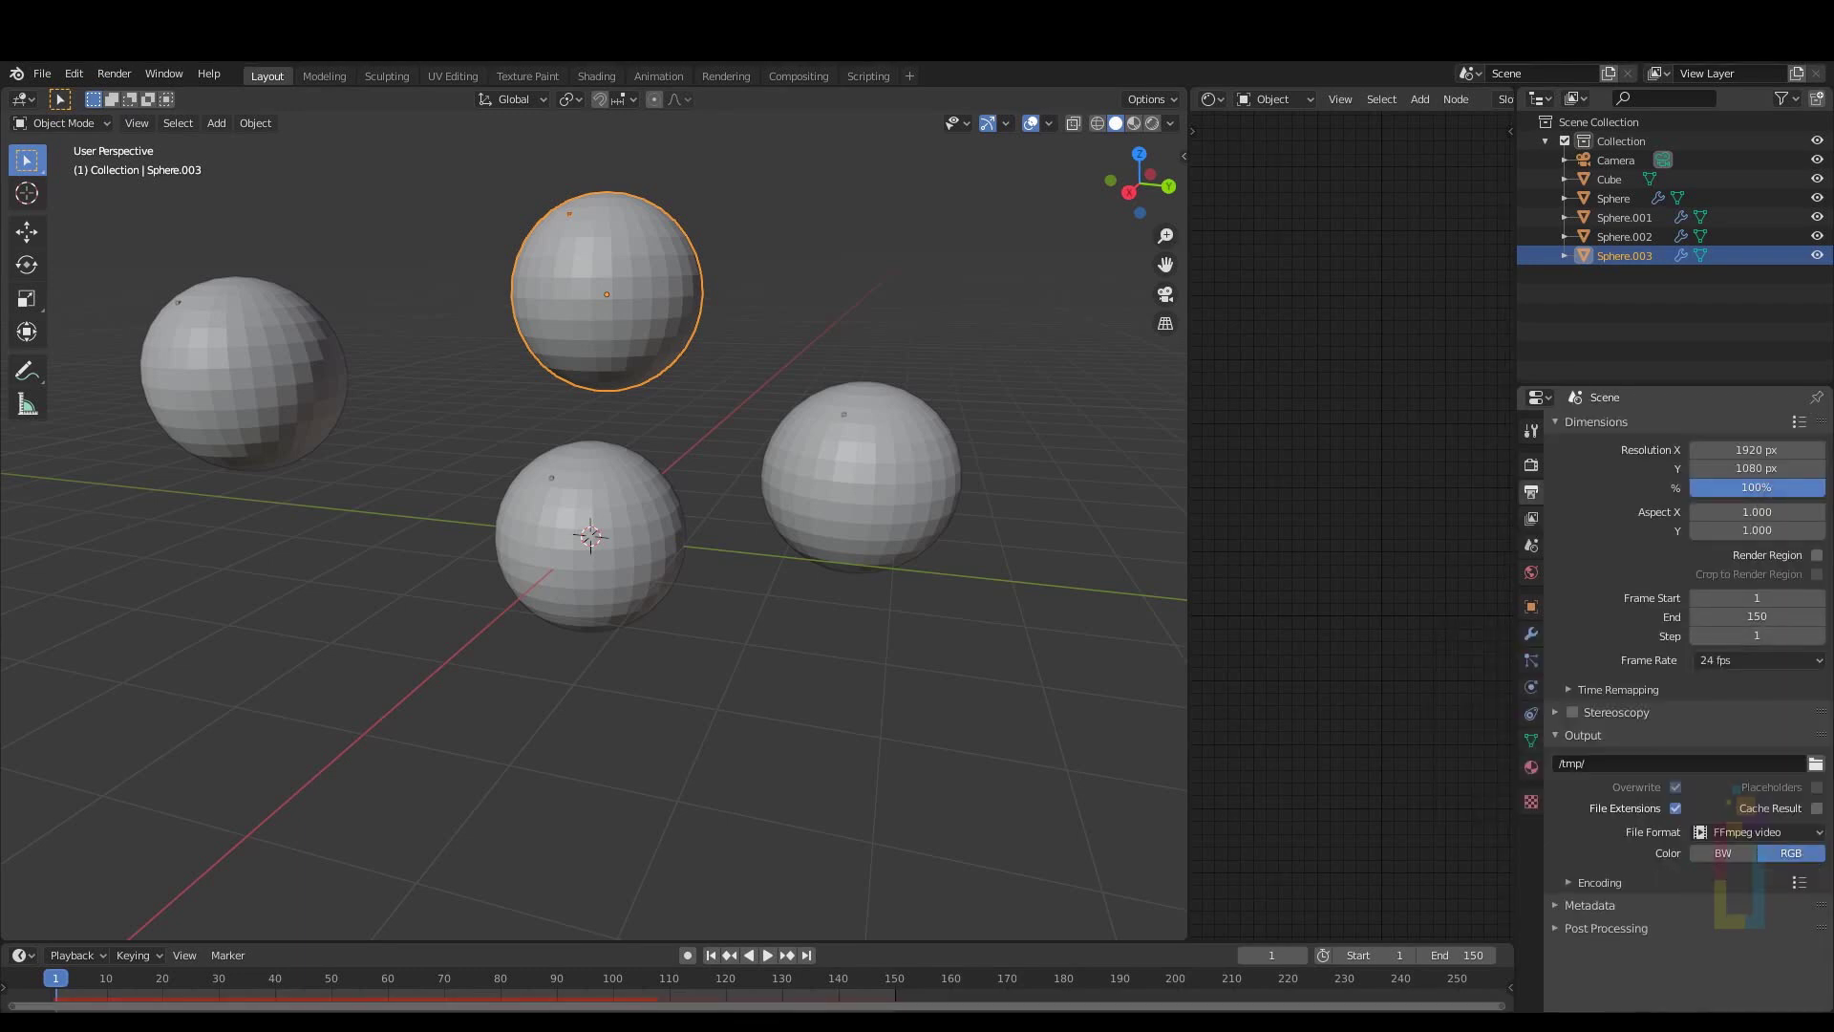
click(1767, 486)
text(50)
key(Return)
Paste the test output folder path and render the viewport animation to video
text(/media/emir/HDD/test)
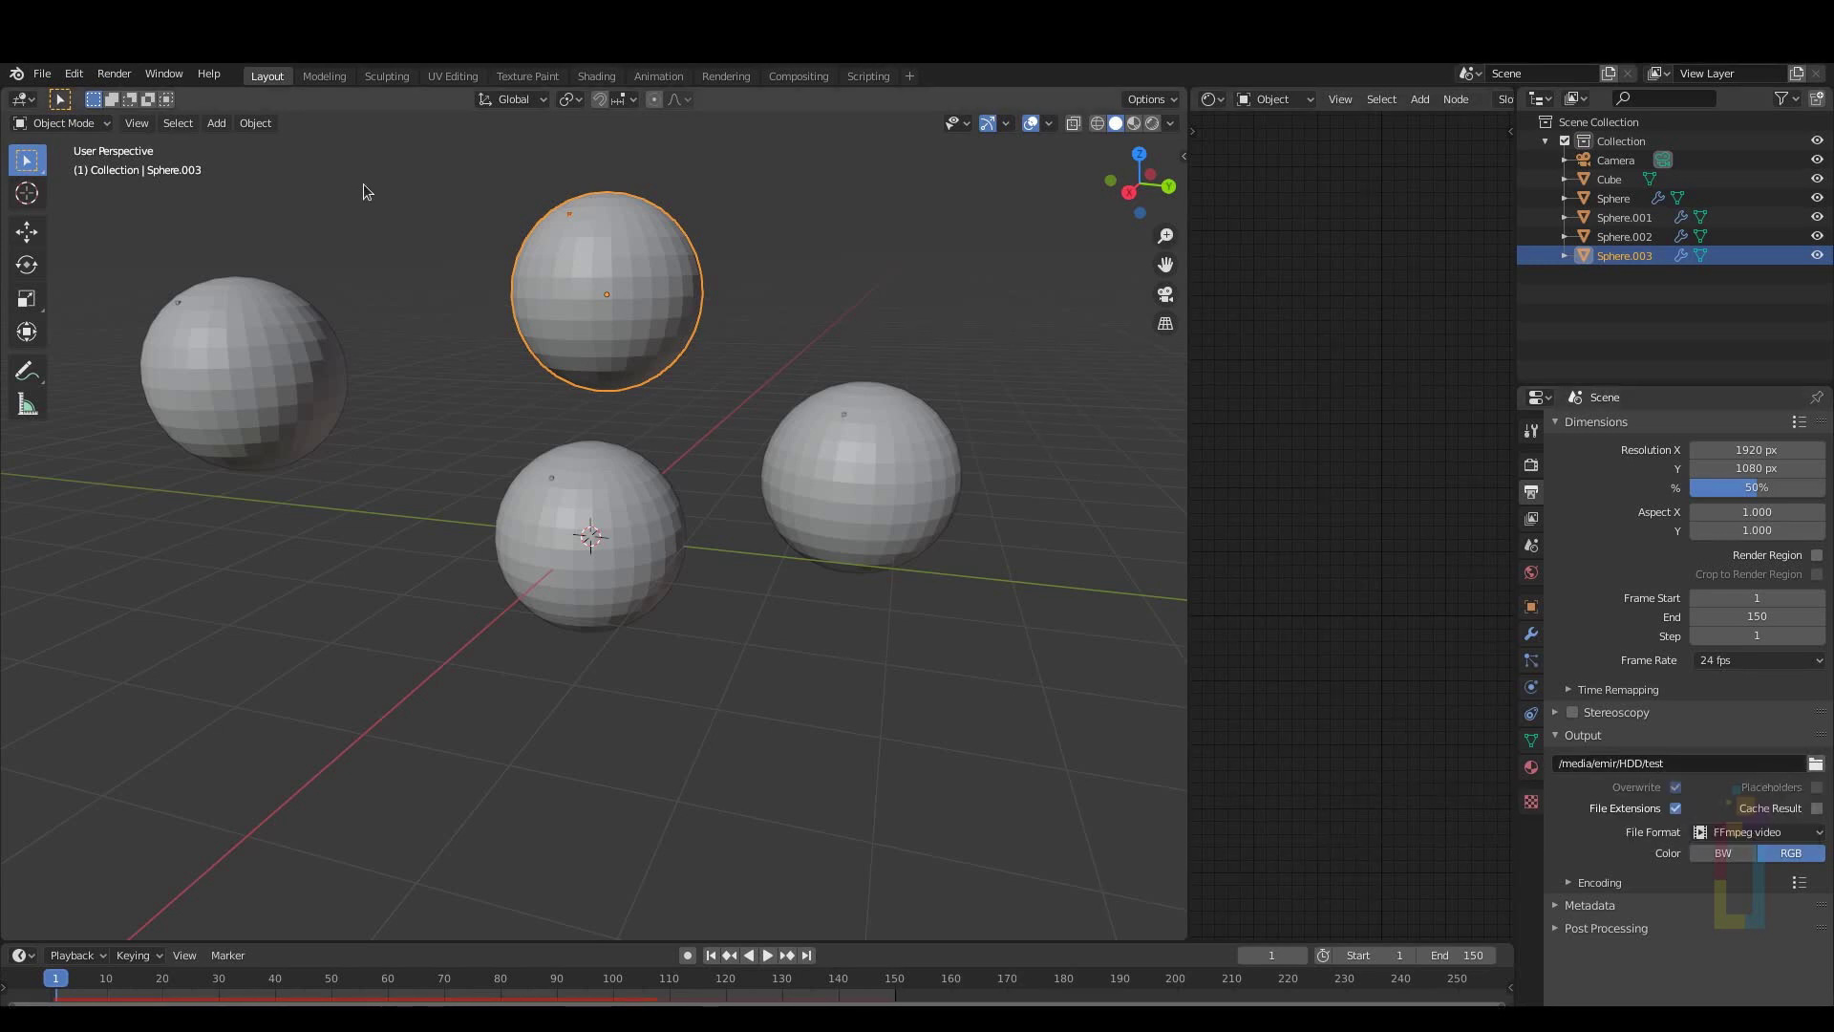
click(150, 127)
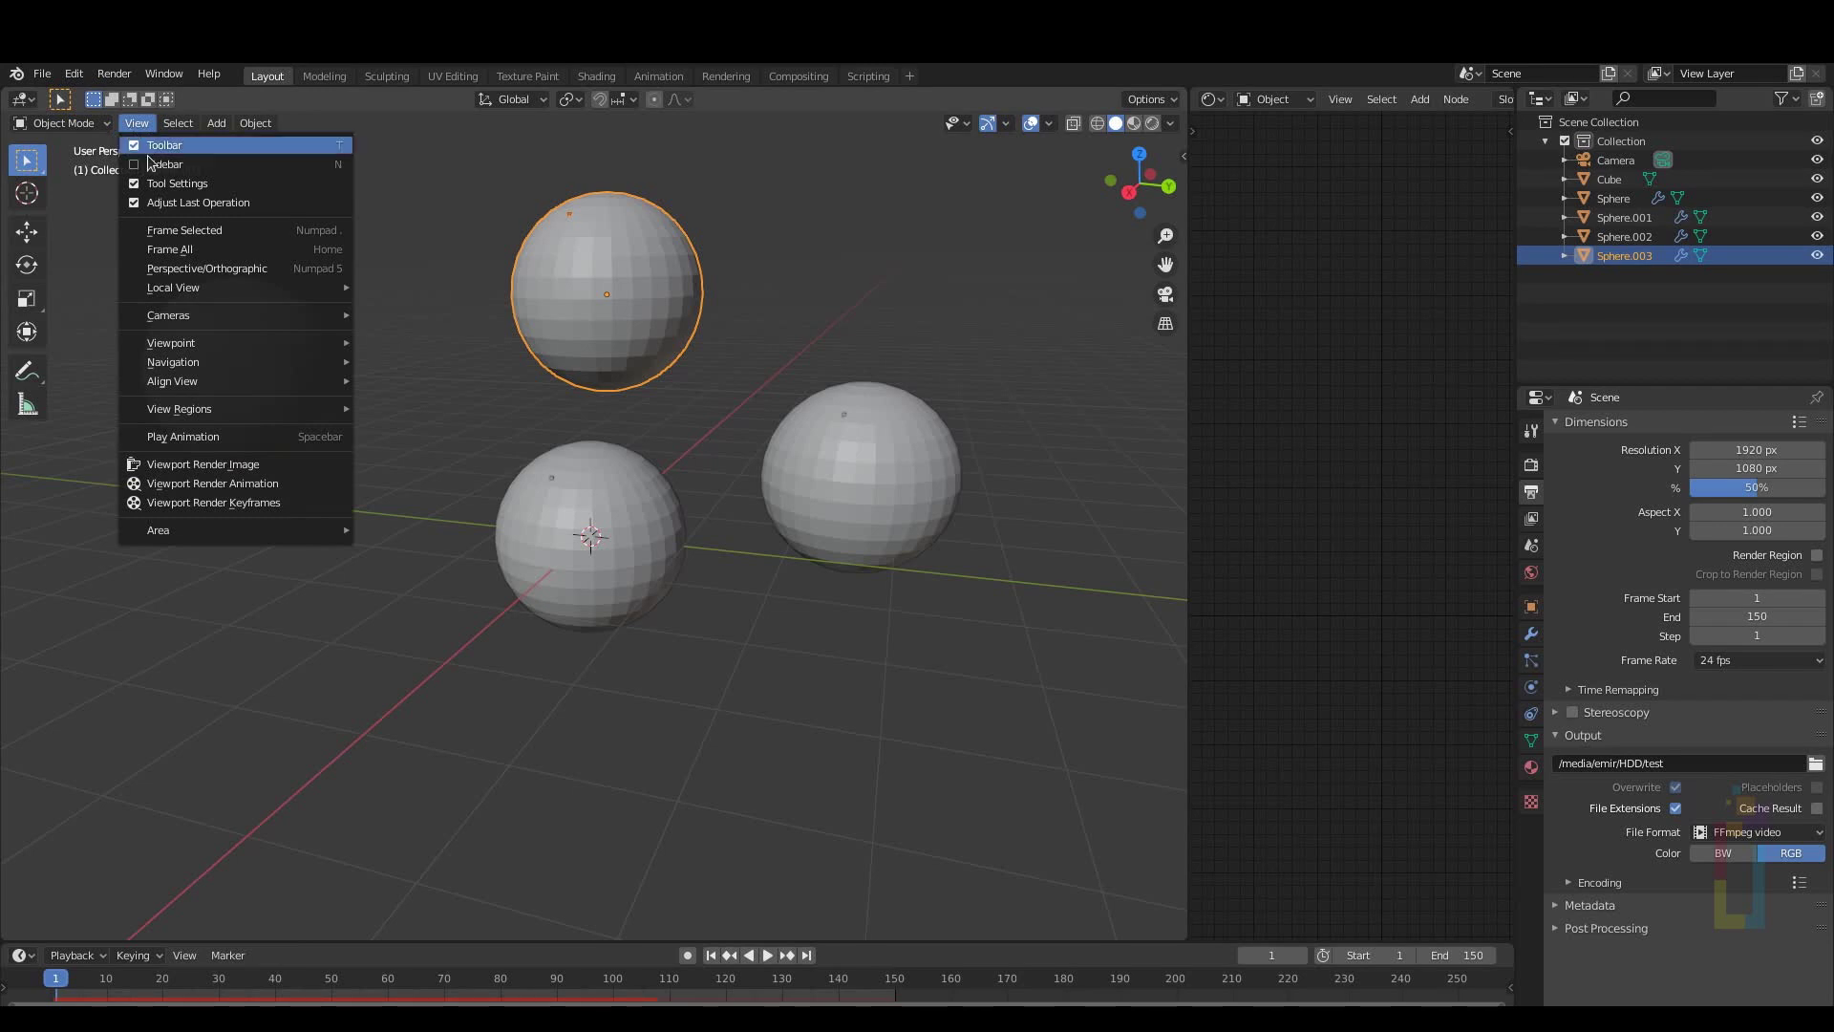
click(239, 484)
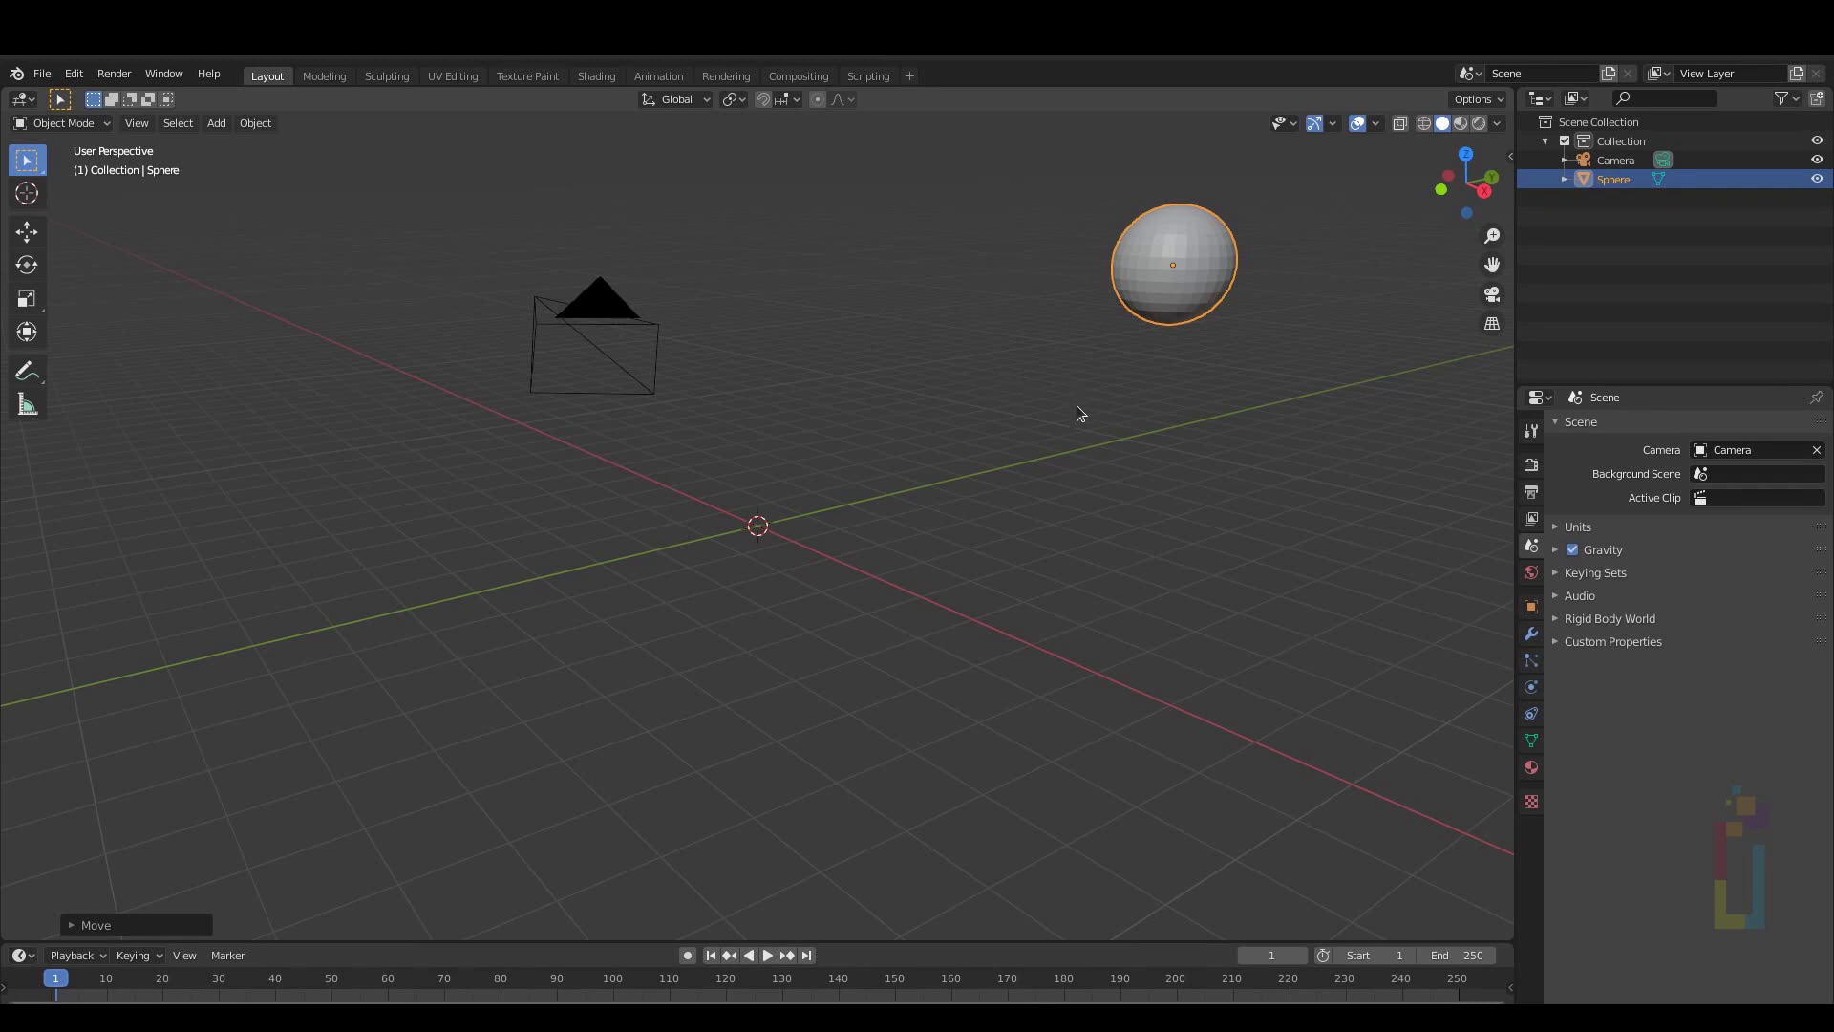
Move the sphere far along Y out of sight, keep it active, and orbit to show the camera
key(g)
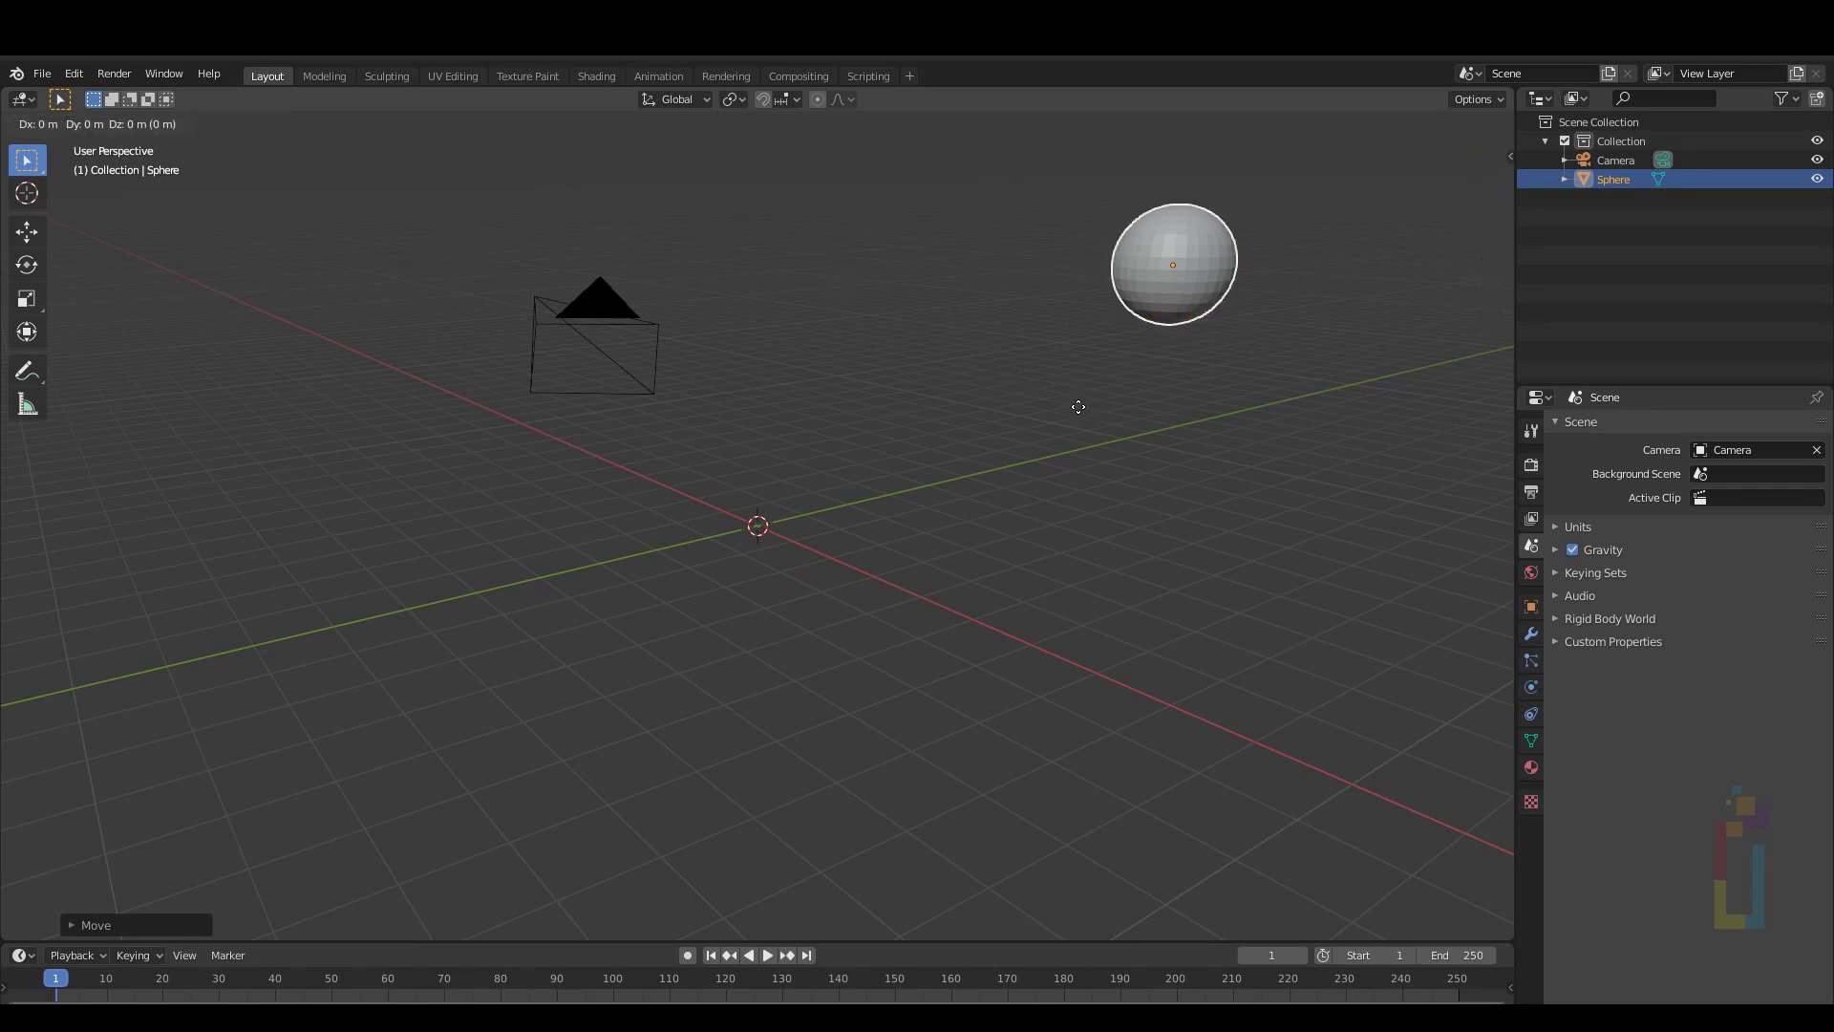
key(y)
click(1205, 215)
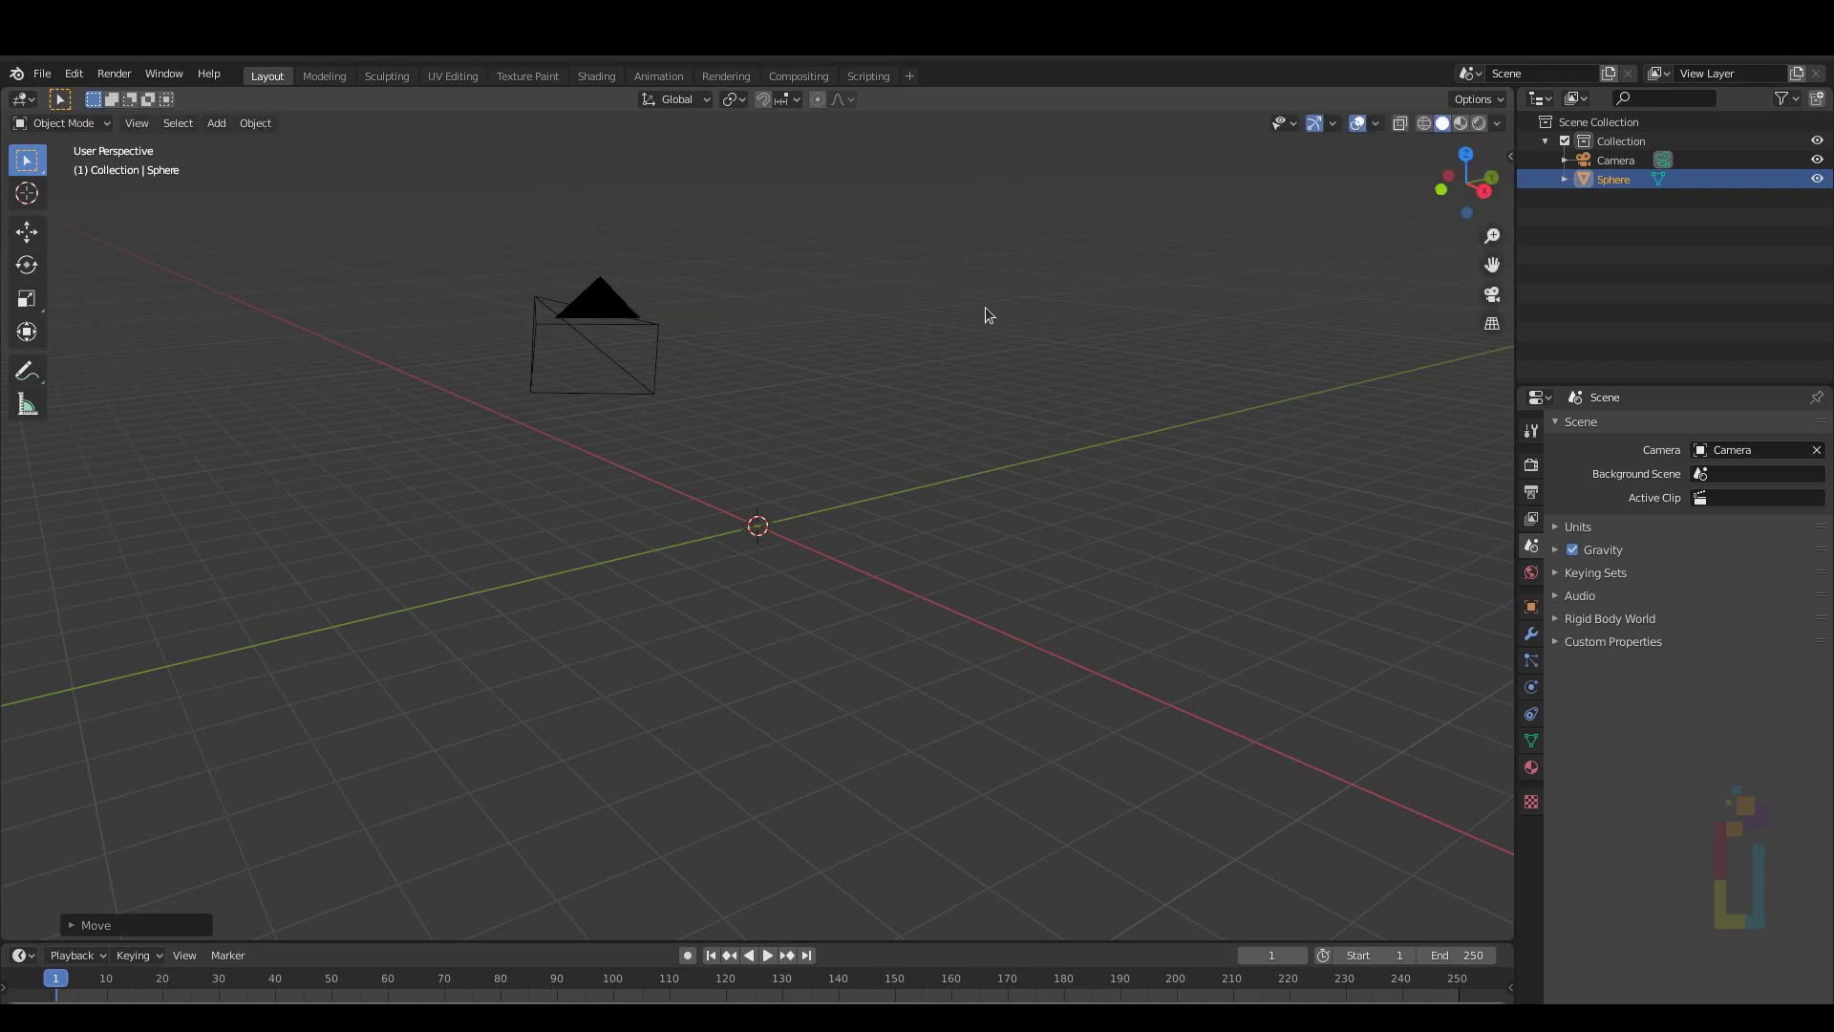
mouse_move(984, 307)
middle_down()
mouse_move(1006, 325)
mouse_move(1114, 264)
mouse_move(1012, 299)
mouse_move(1050, 306)
mouse_move(1043, 287)
mouse_move(1011, 289)
middle_up()
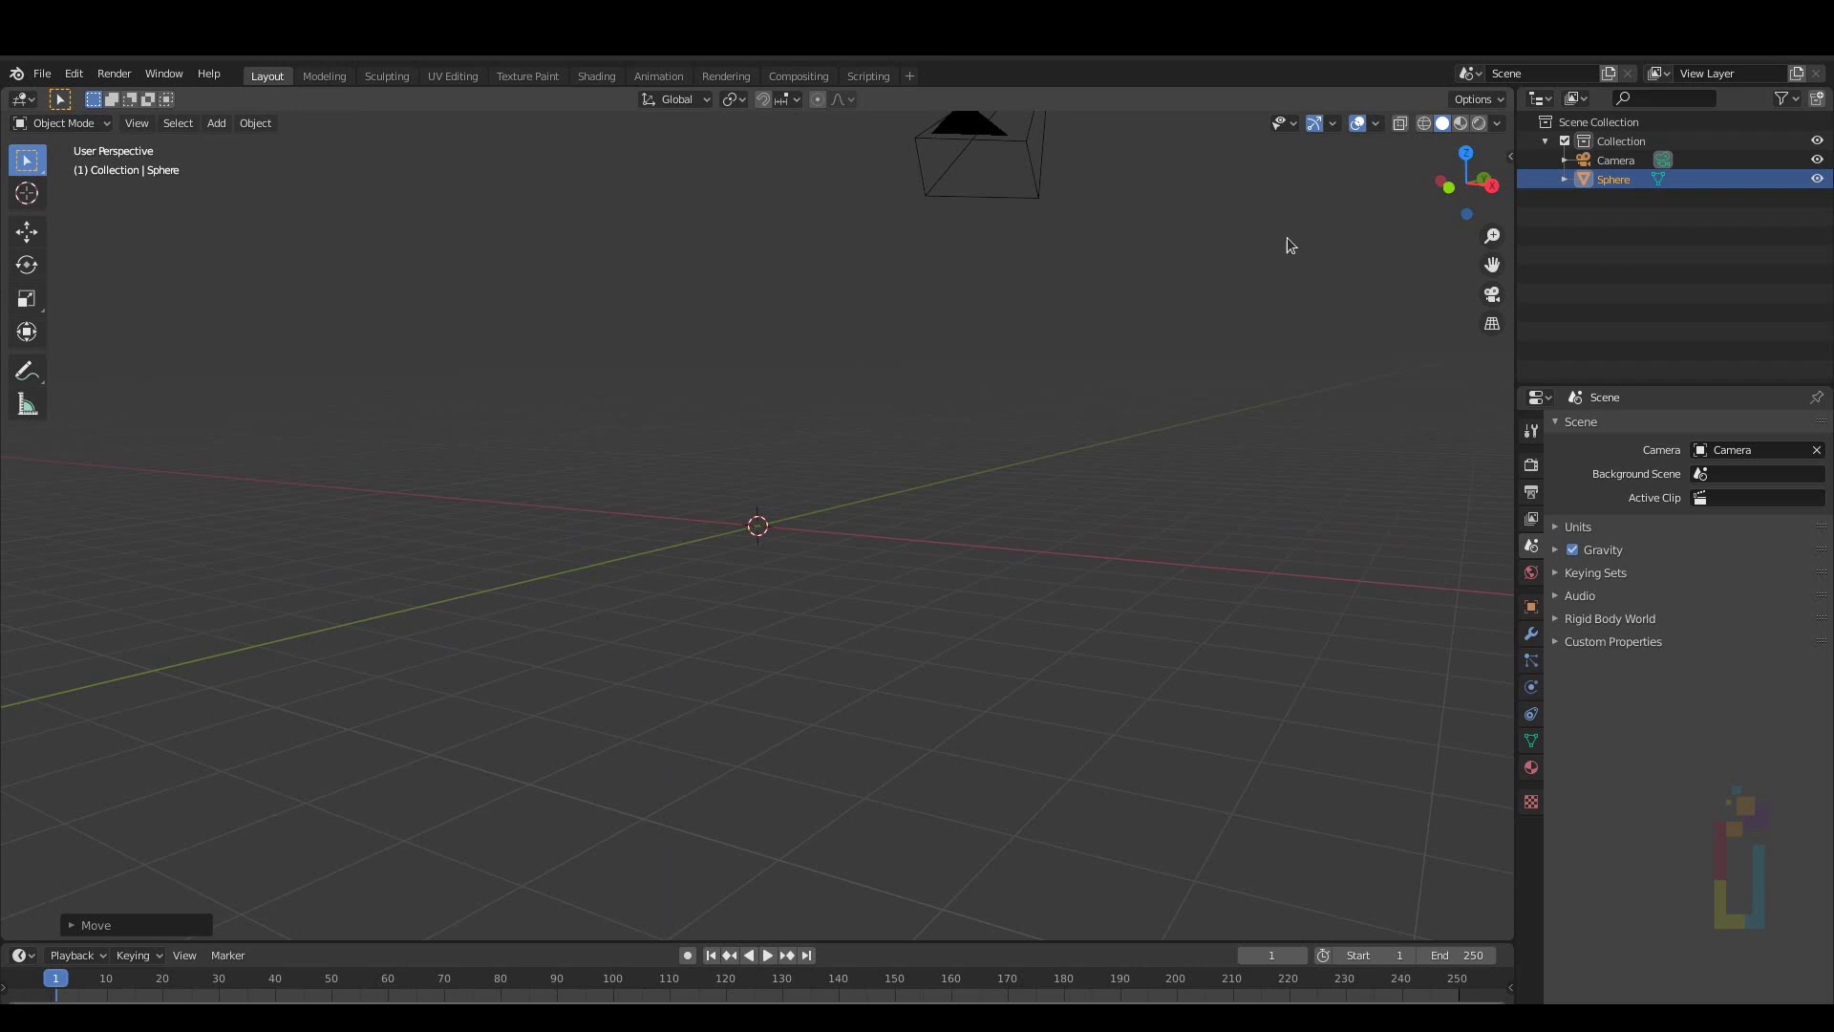
click(1595, 180)
middle_drag(779, 498, 911, 412)
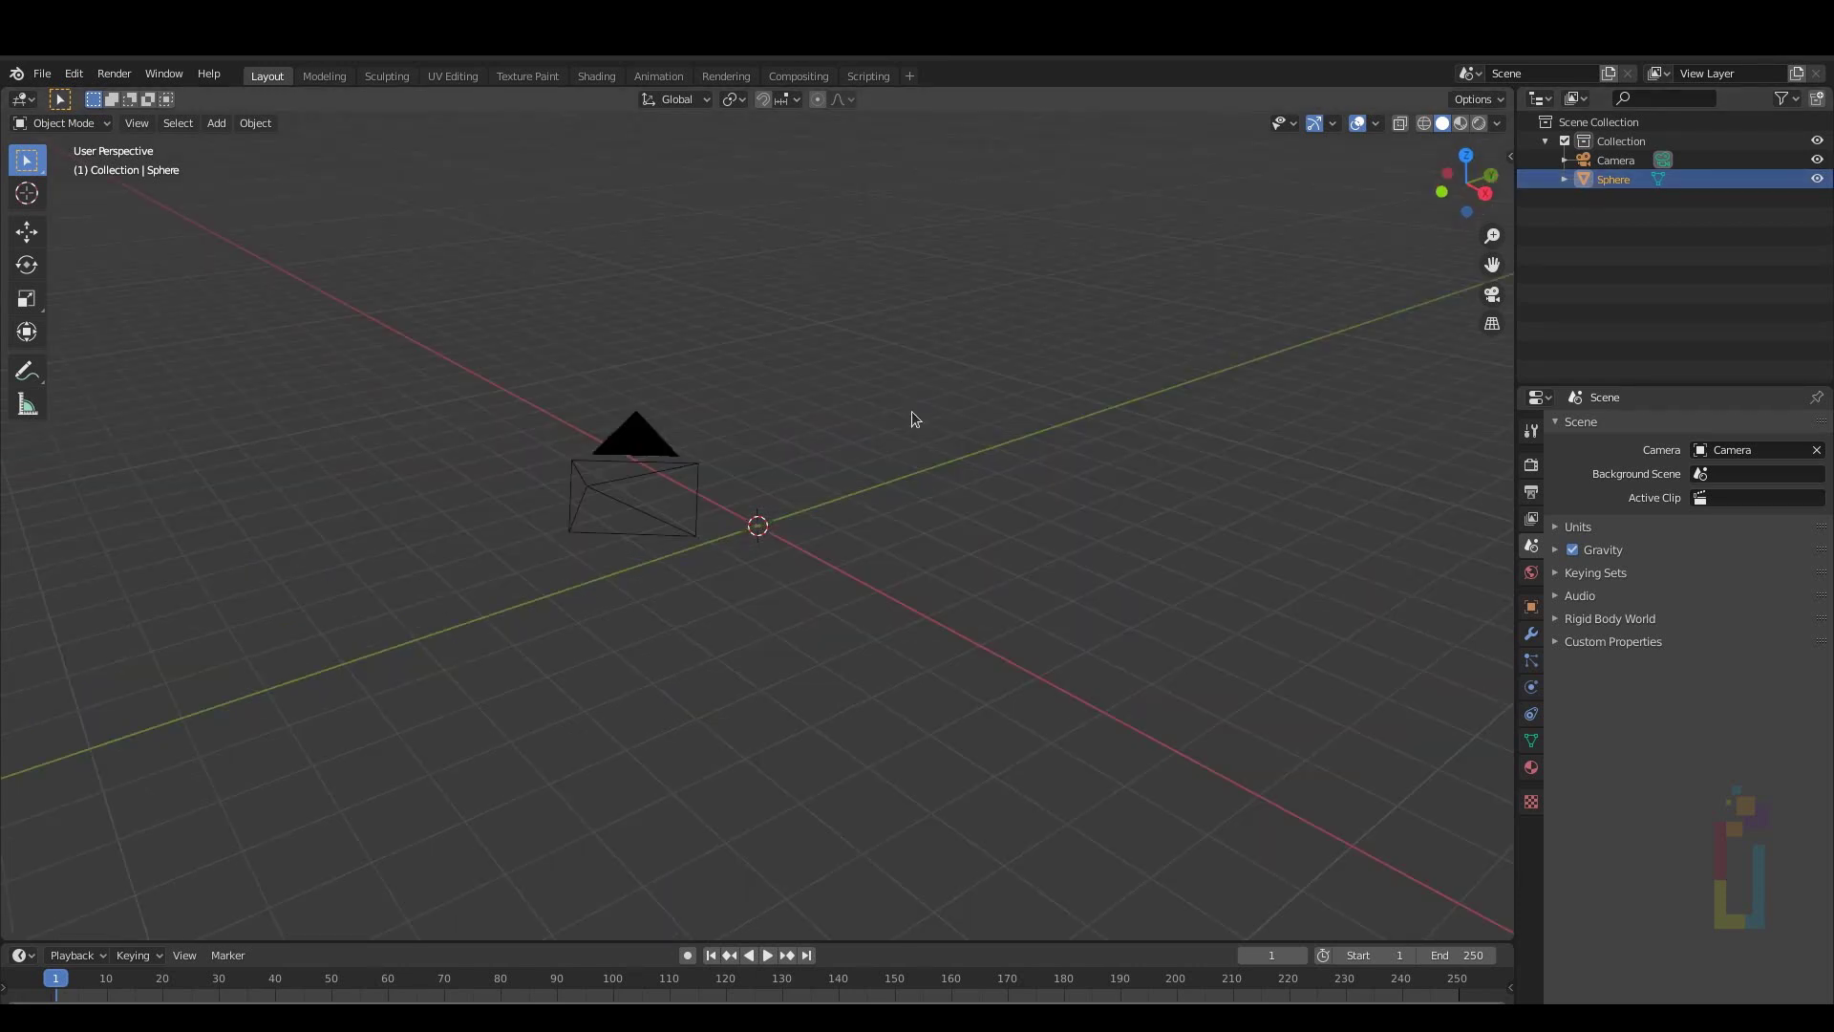
Set the sphere's location to 0 on all axes in the side panel, then undo it
key(n)
click(1504, 162)
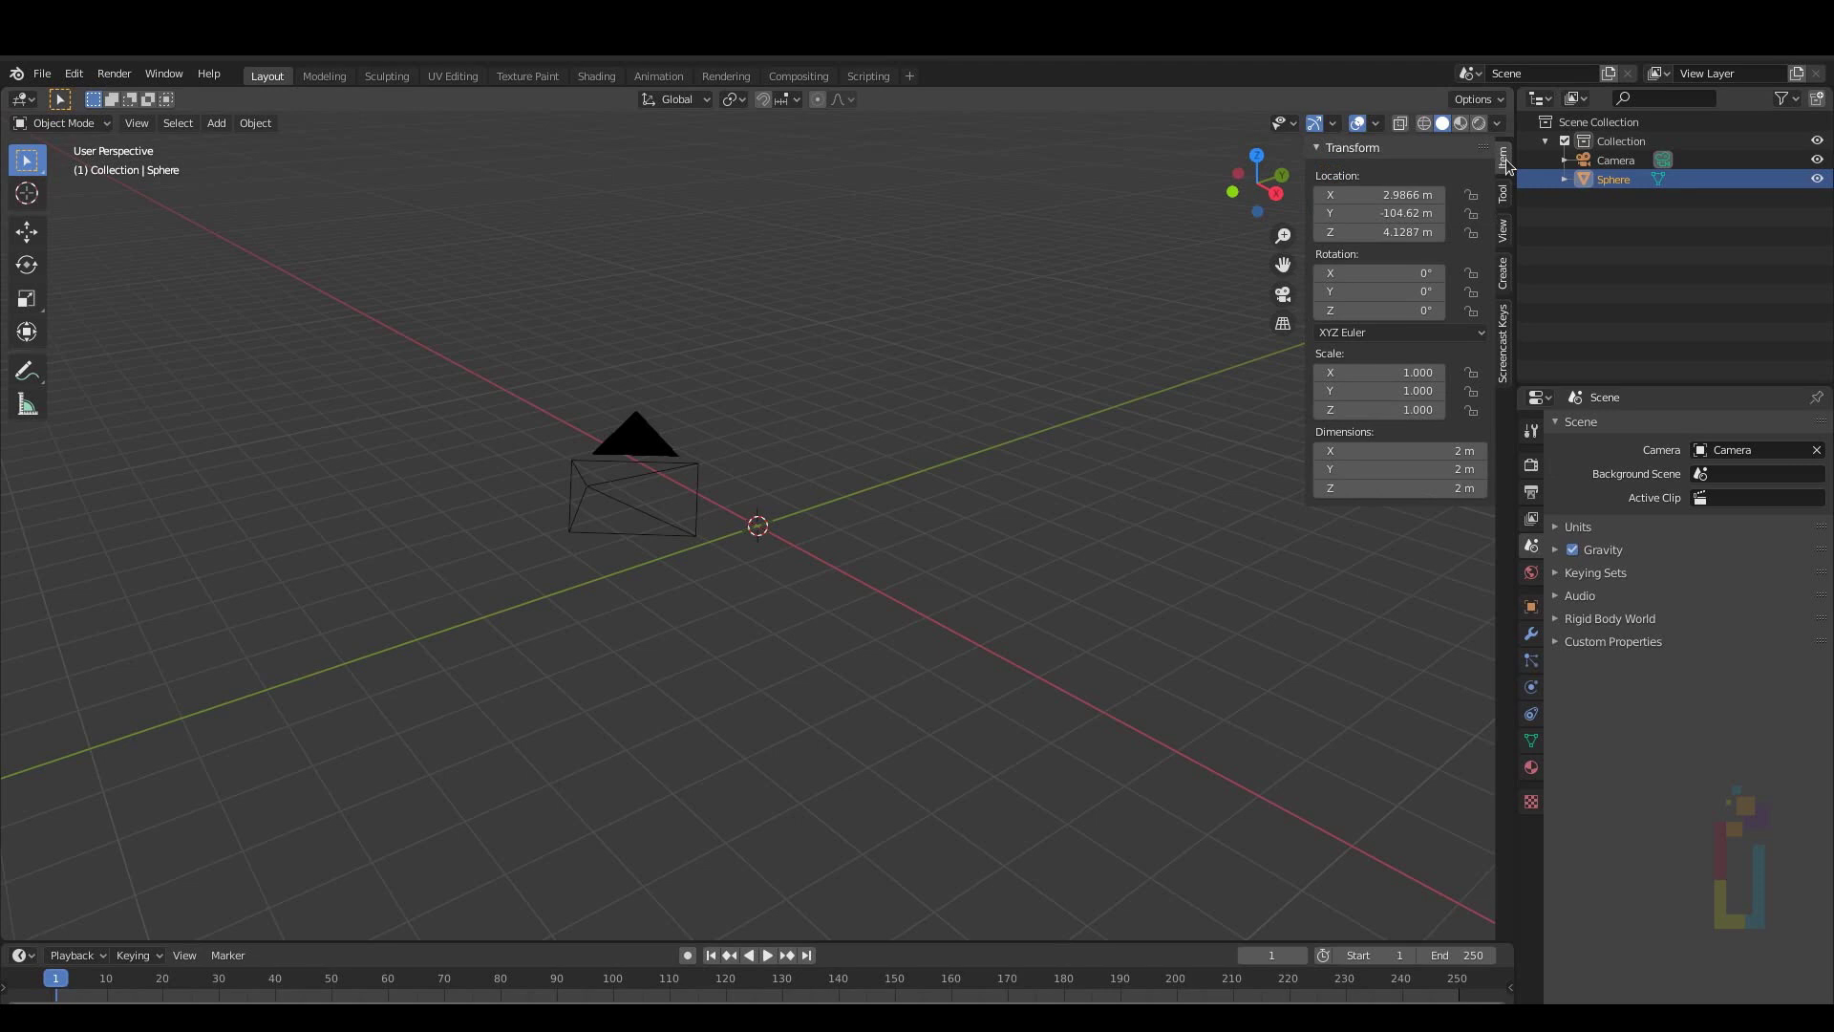
drag(1383, 194, 1383, 232)
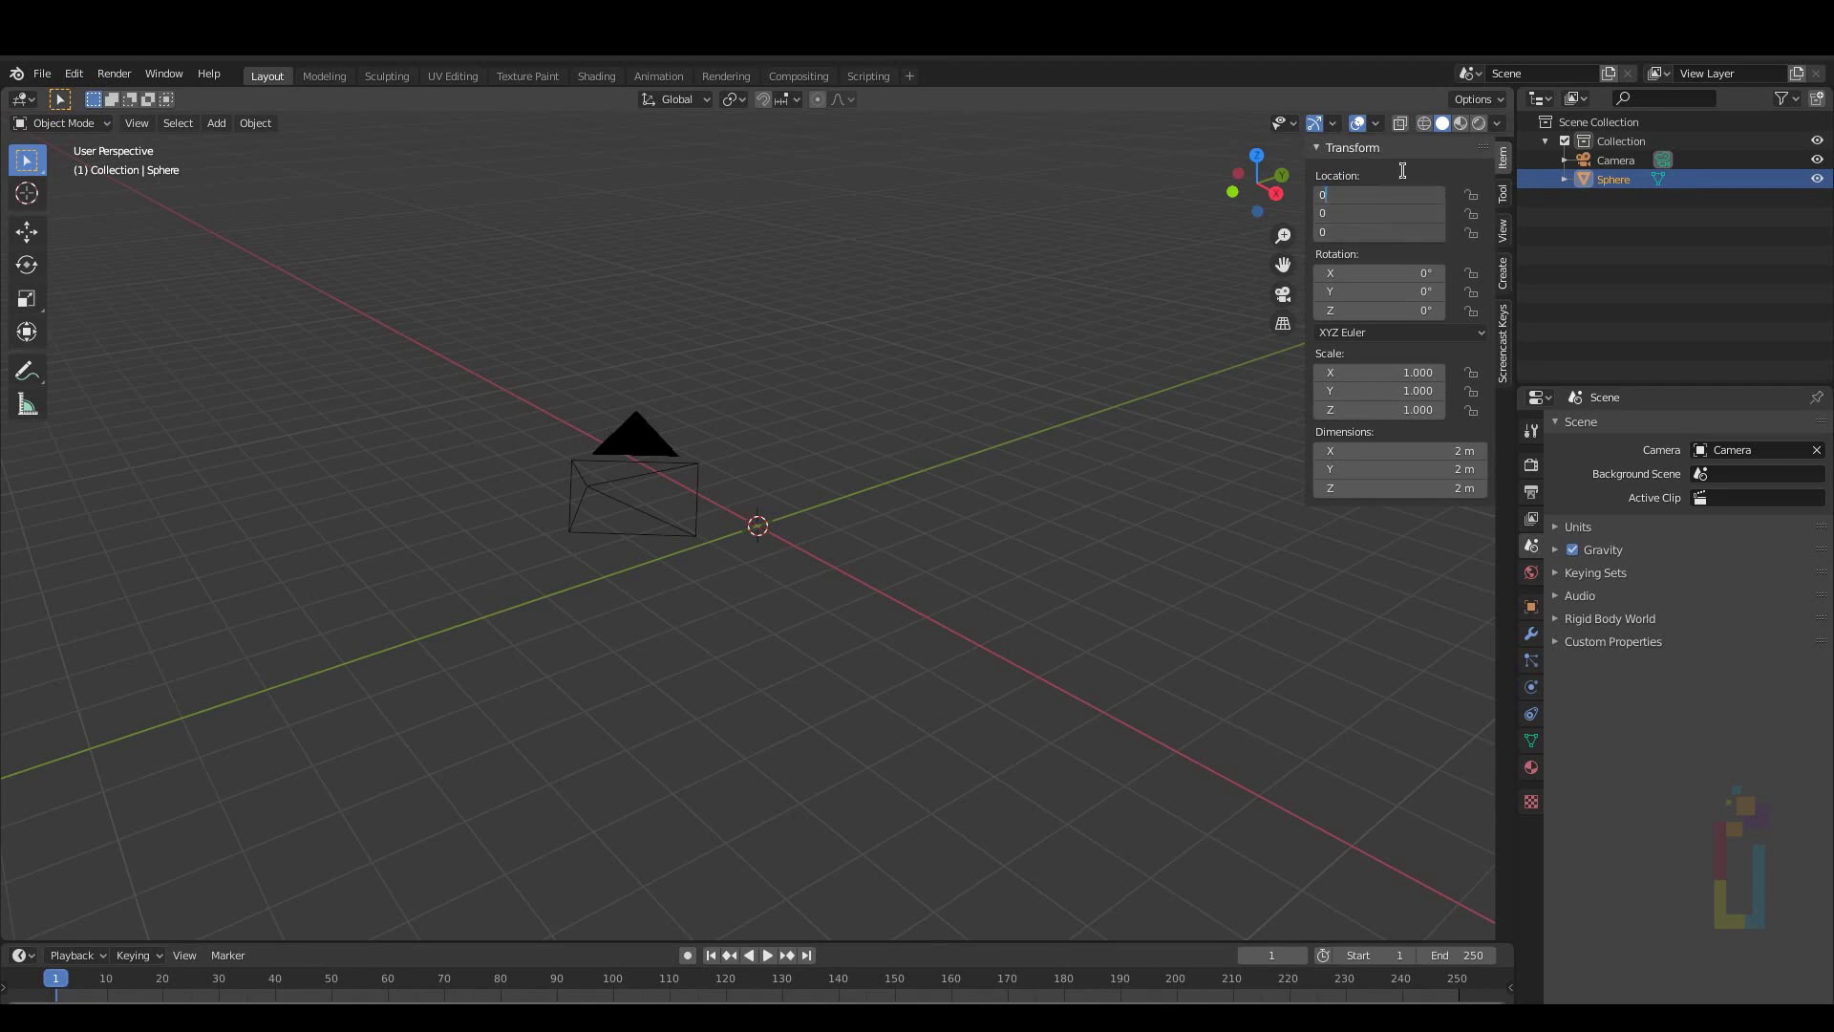
text(0)
key(Return)
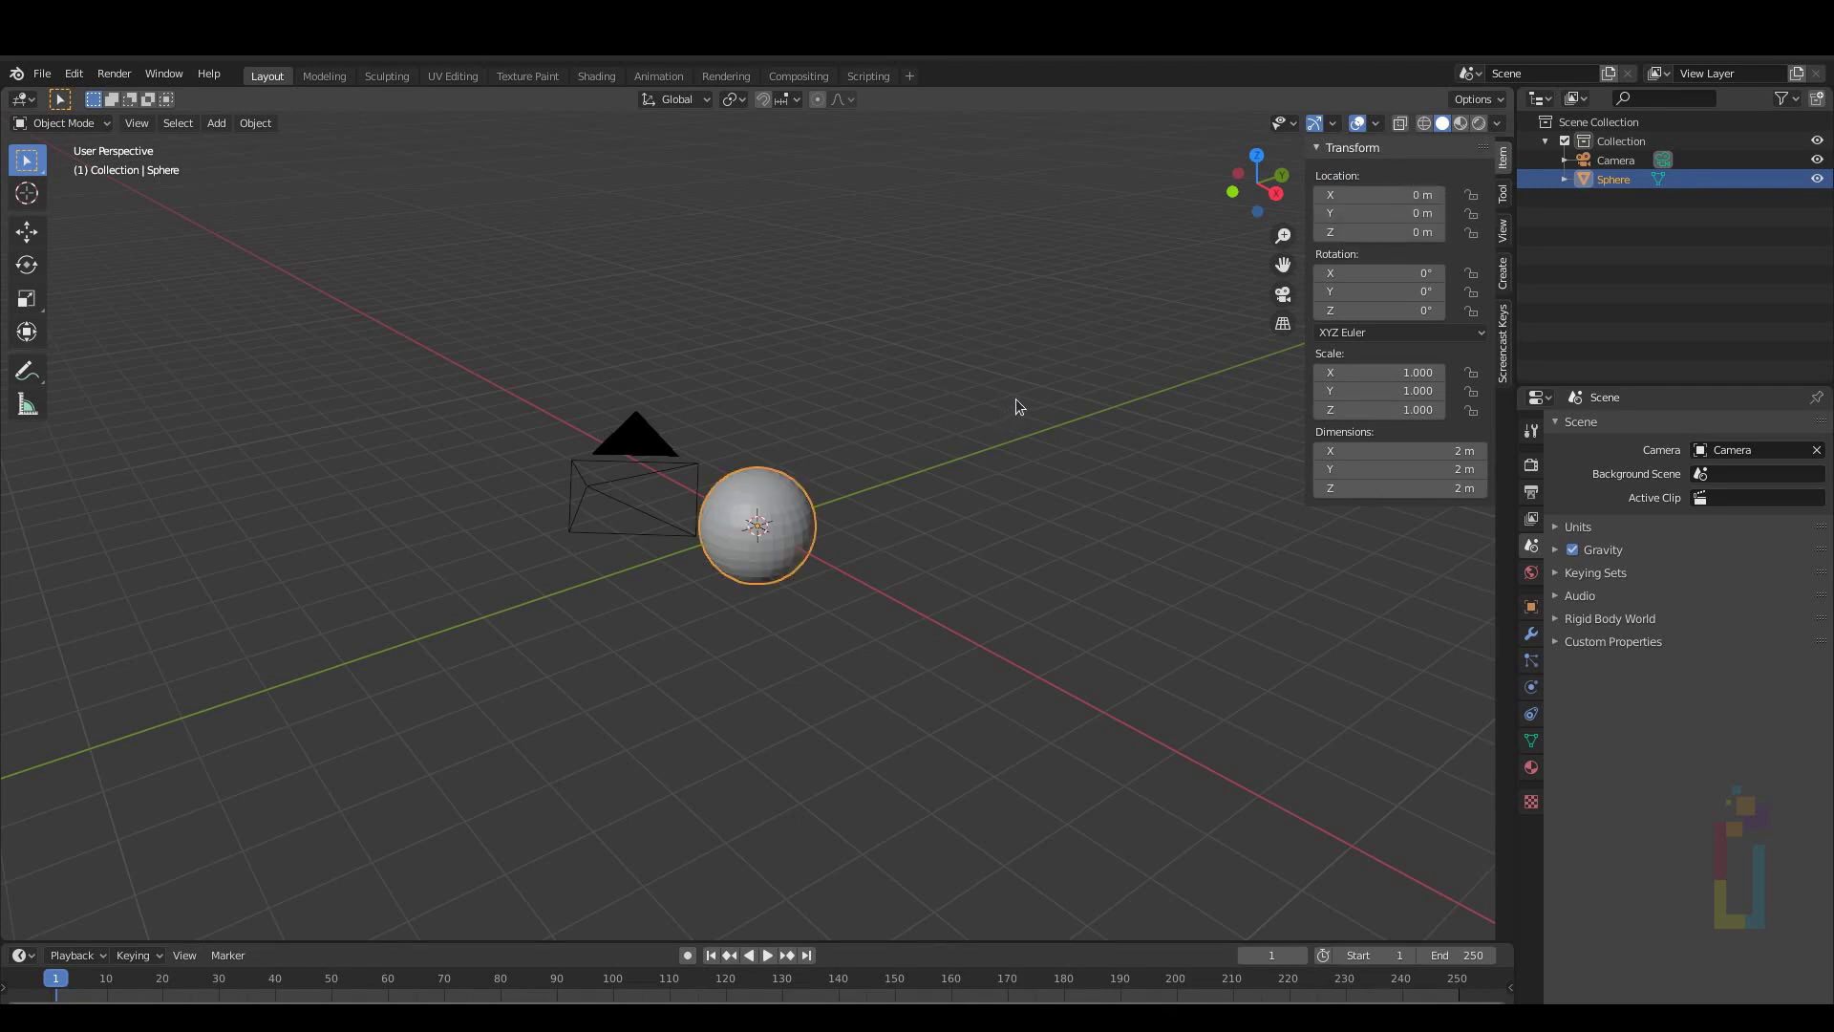
key(ctrl+z)
Frame the distant sphere and clear its location with Alt+G
key(n)
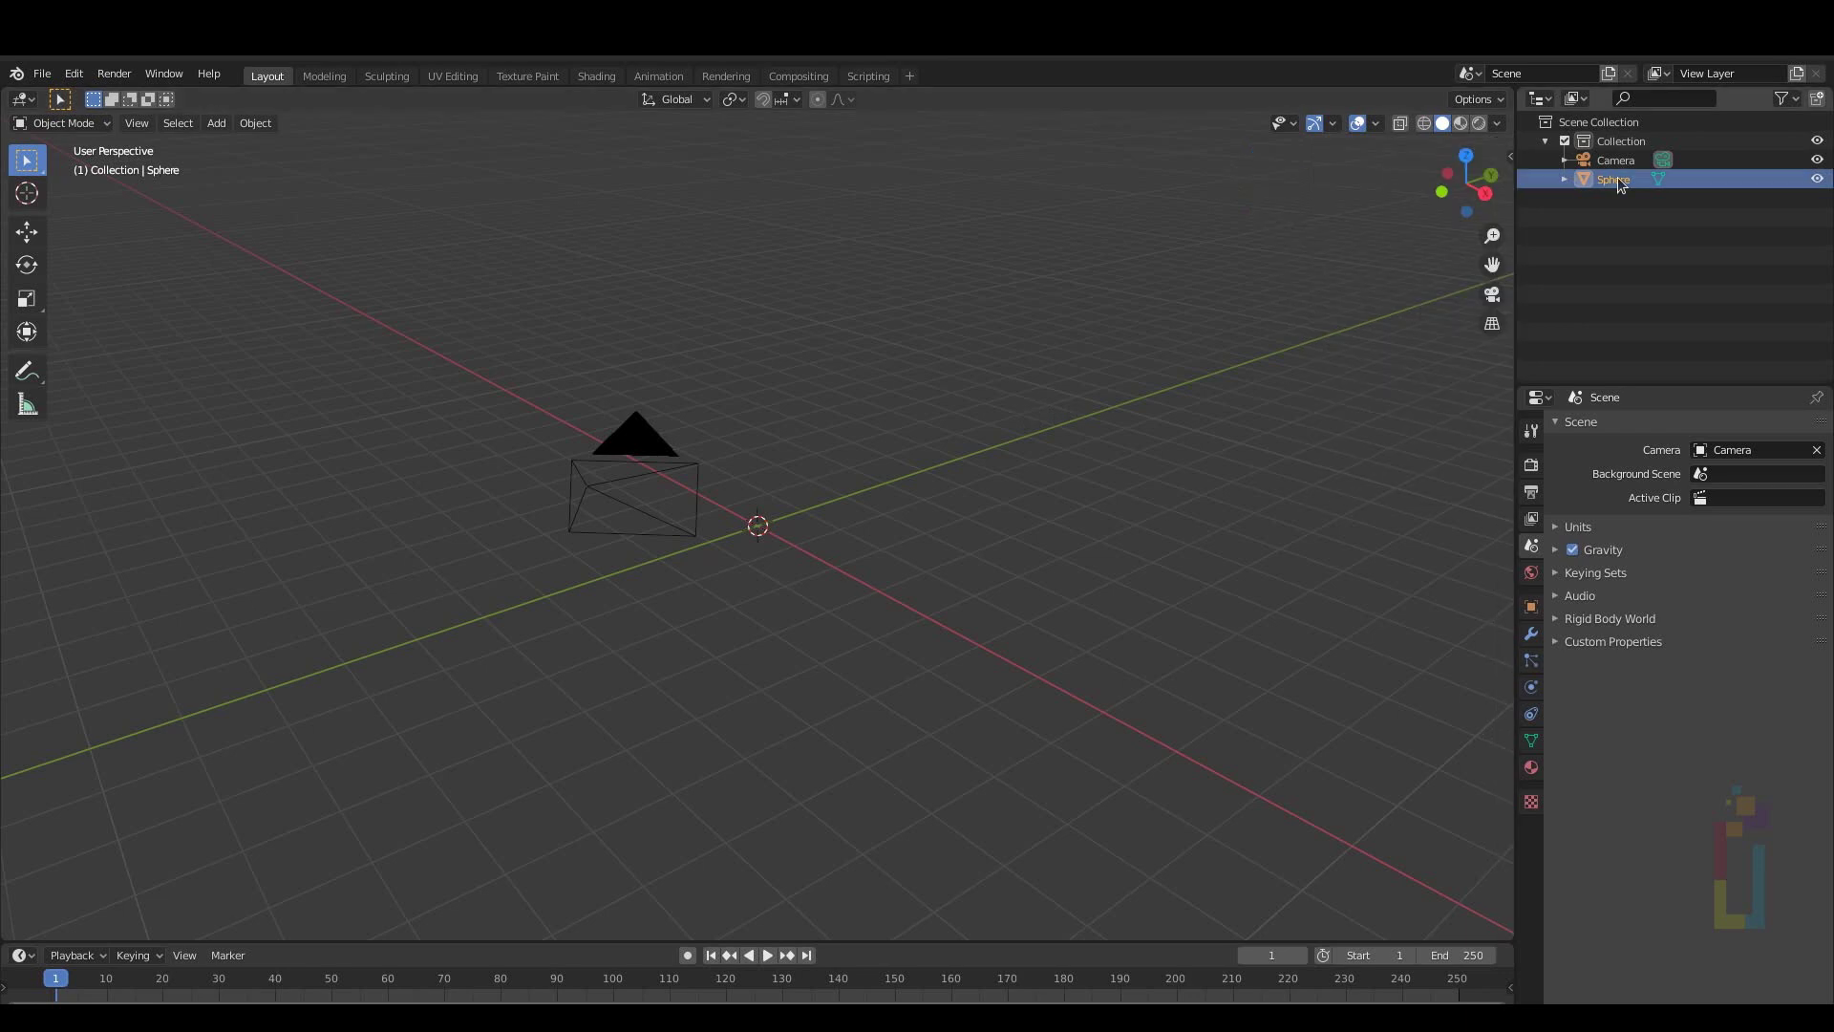
key(KP_Decimal)
alt+drag(1217, 291, 1085, 455)
key(alt+g)
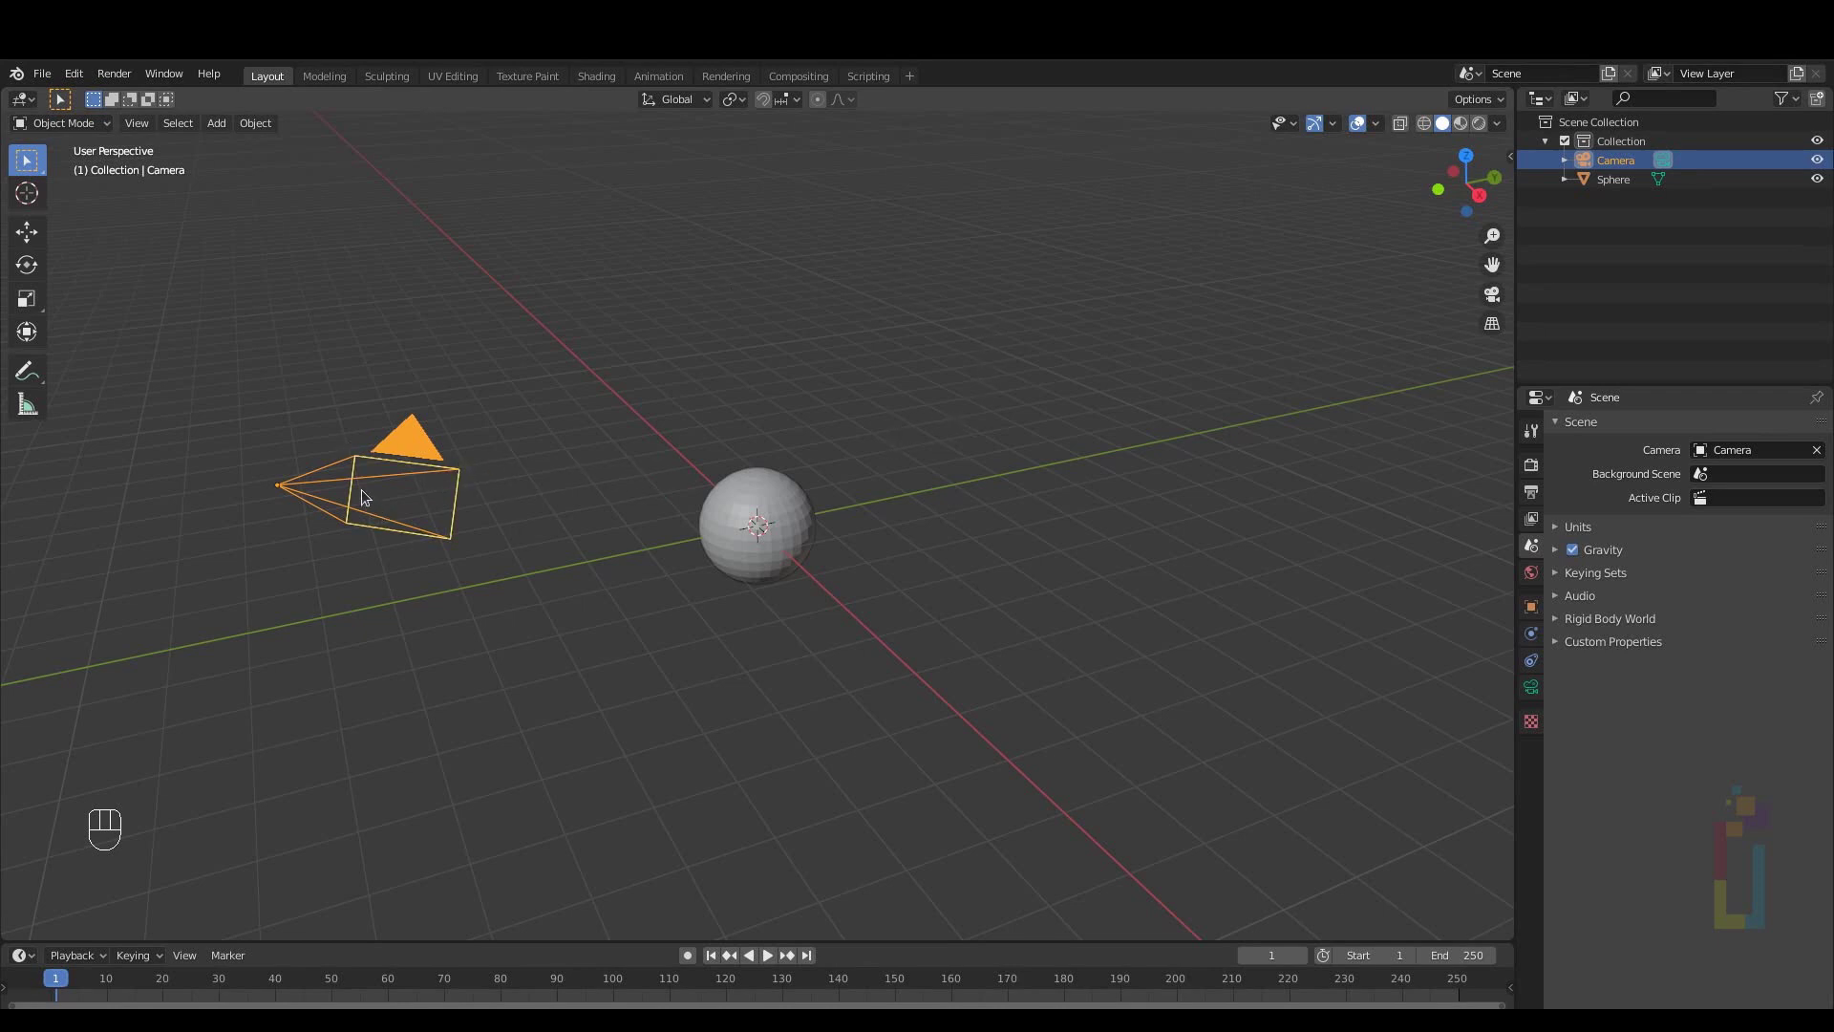
Rotate the camera to a slight tilt and view the scene through it with Numpad 0
key(g)
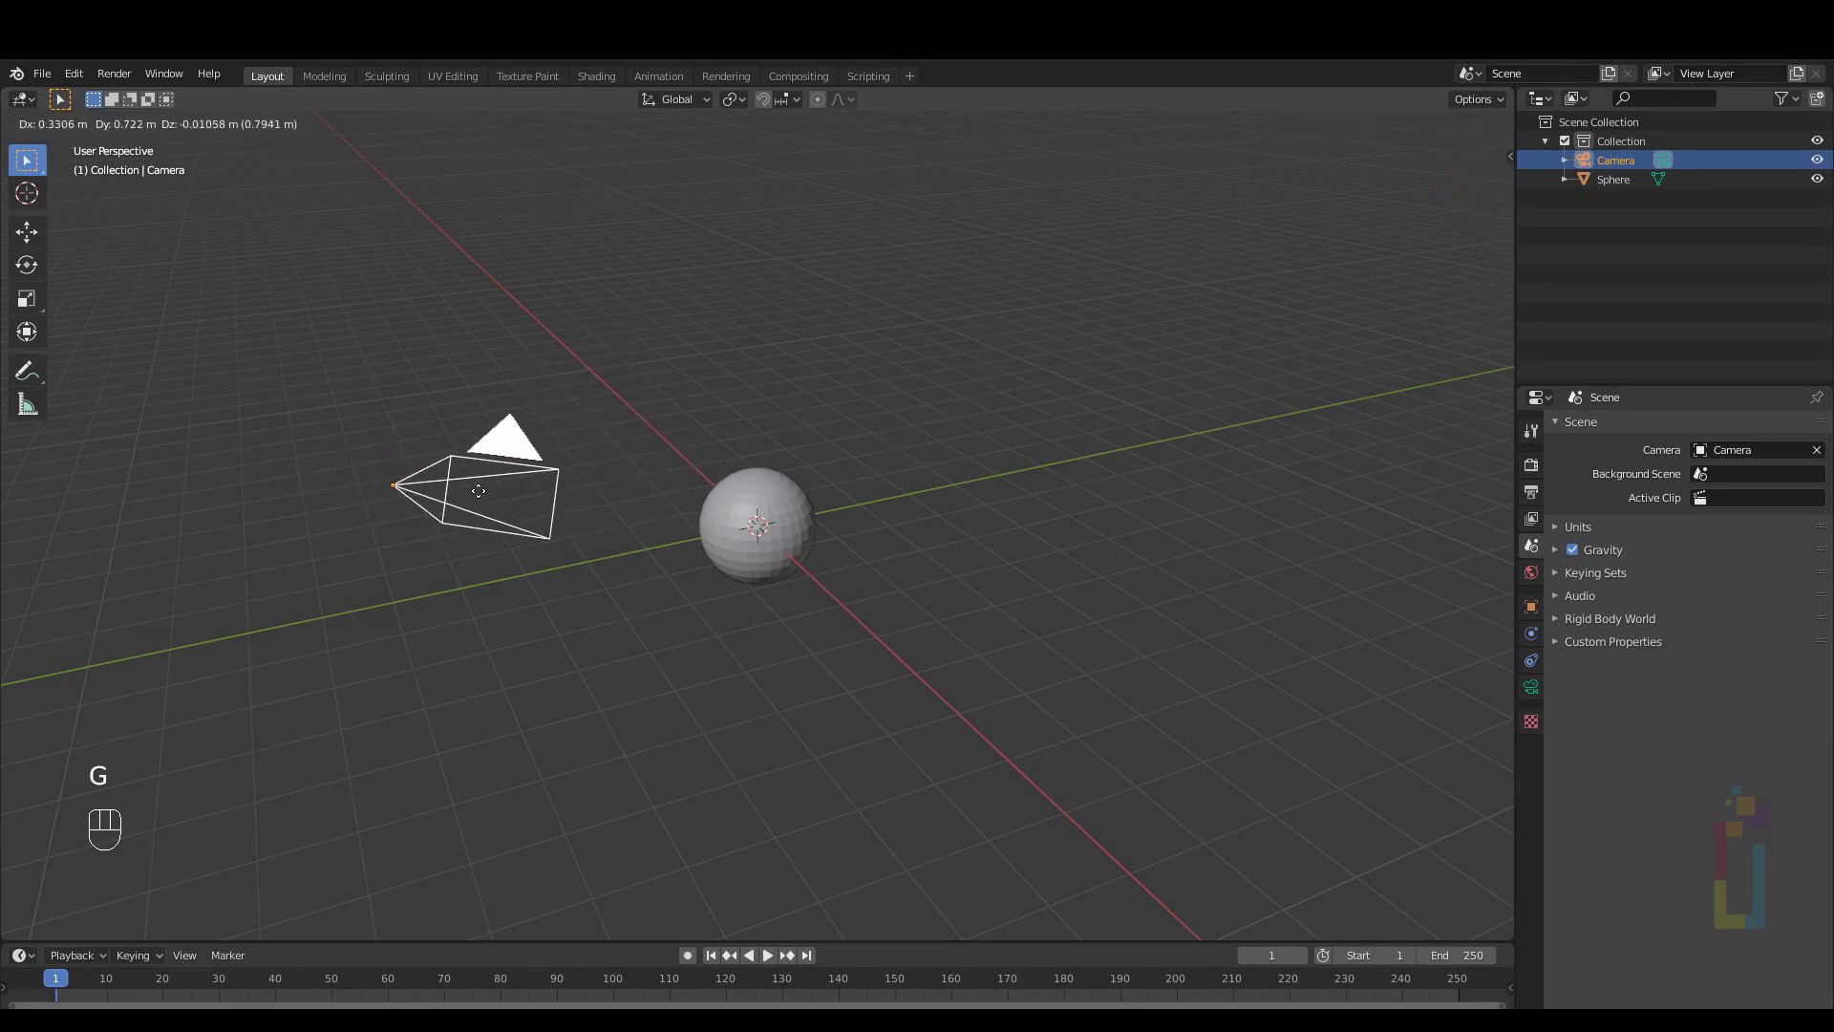
right_click(478, 490)
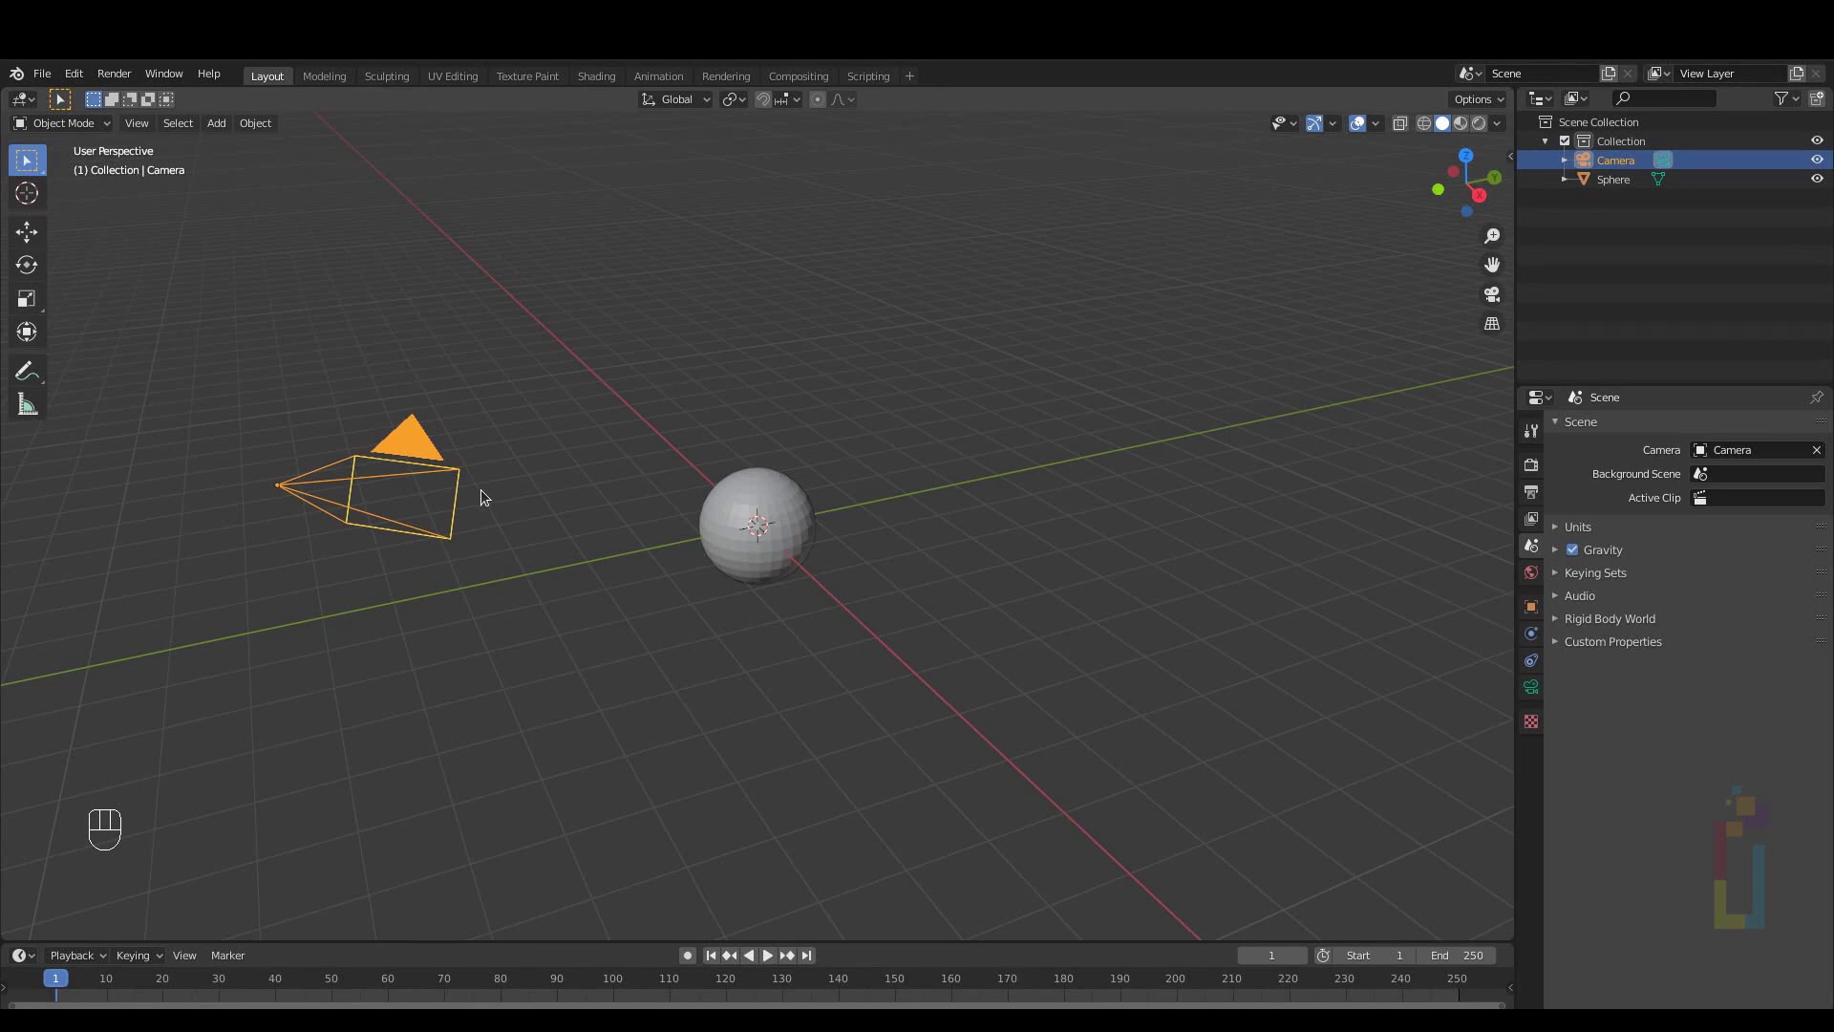
key(r)
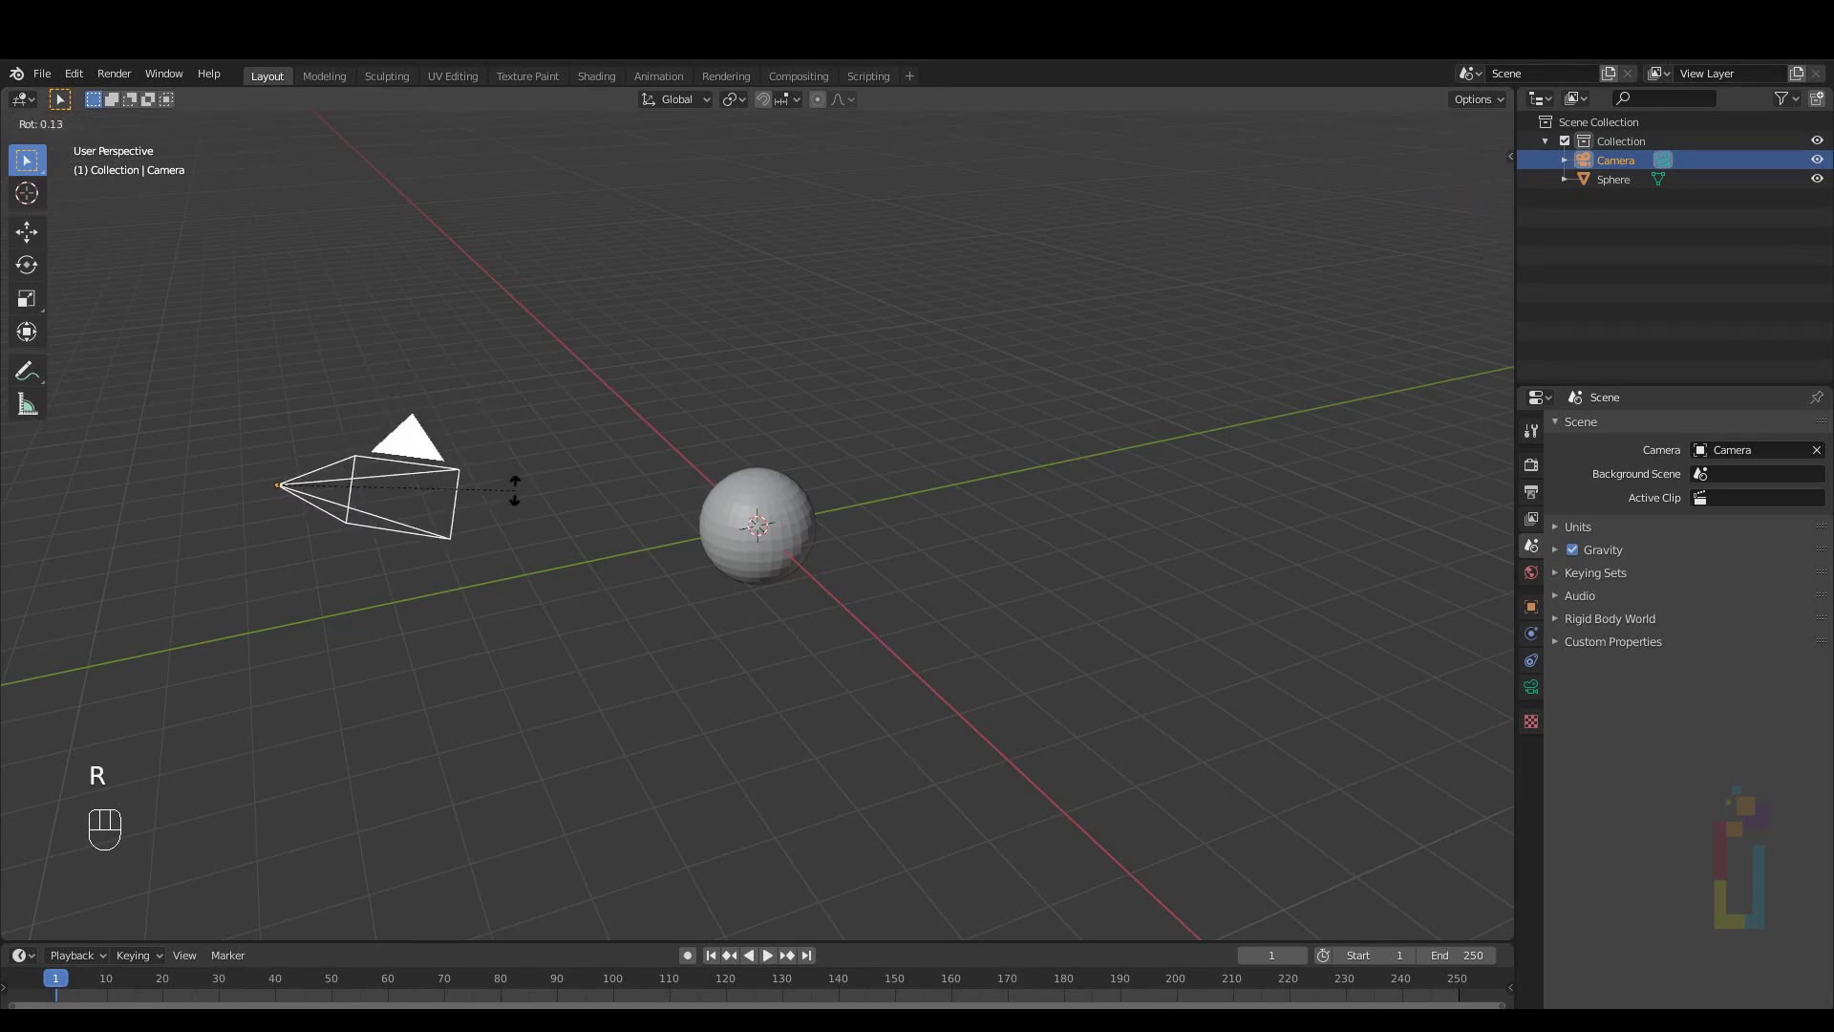
click(523, 380)
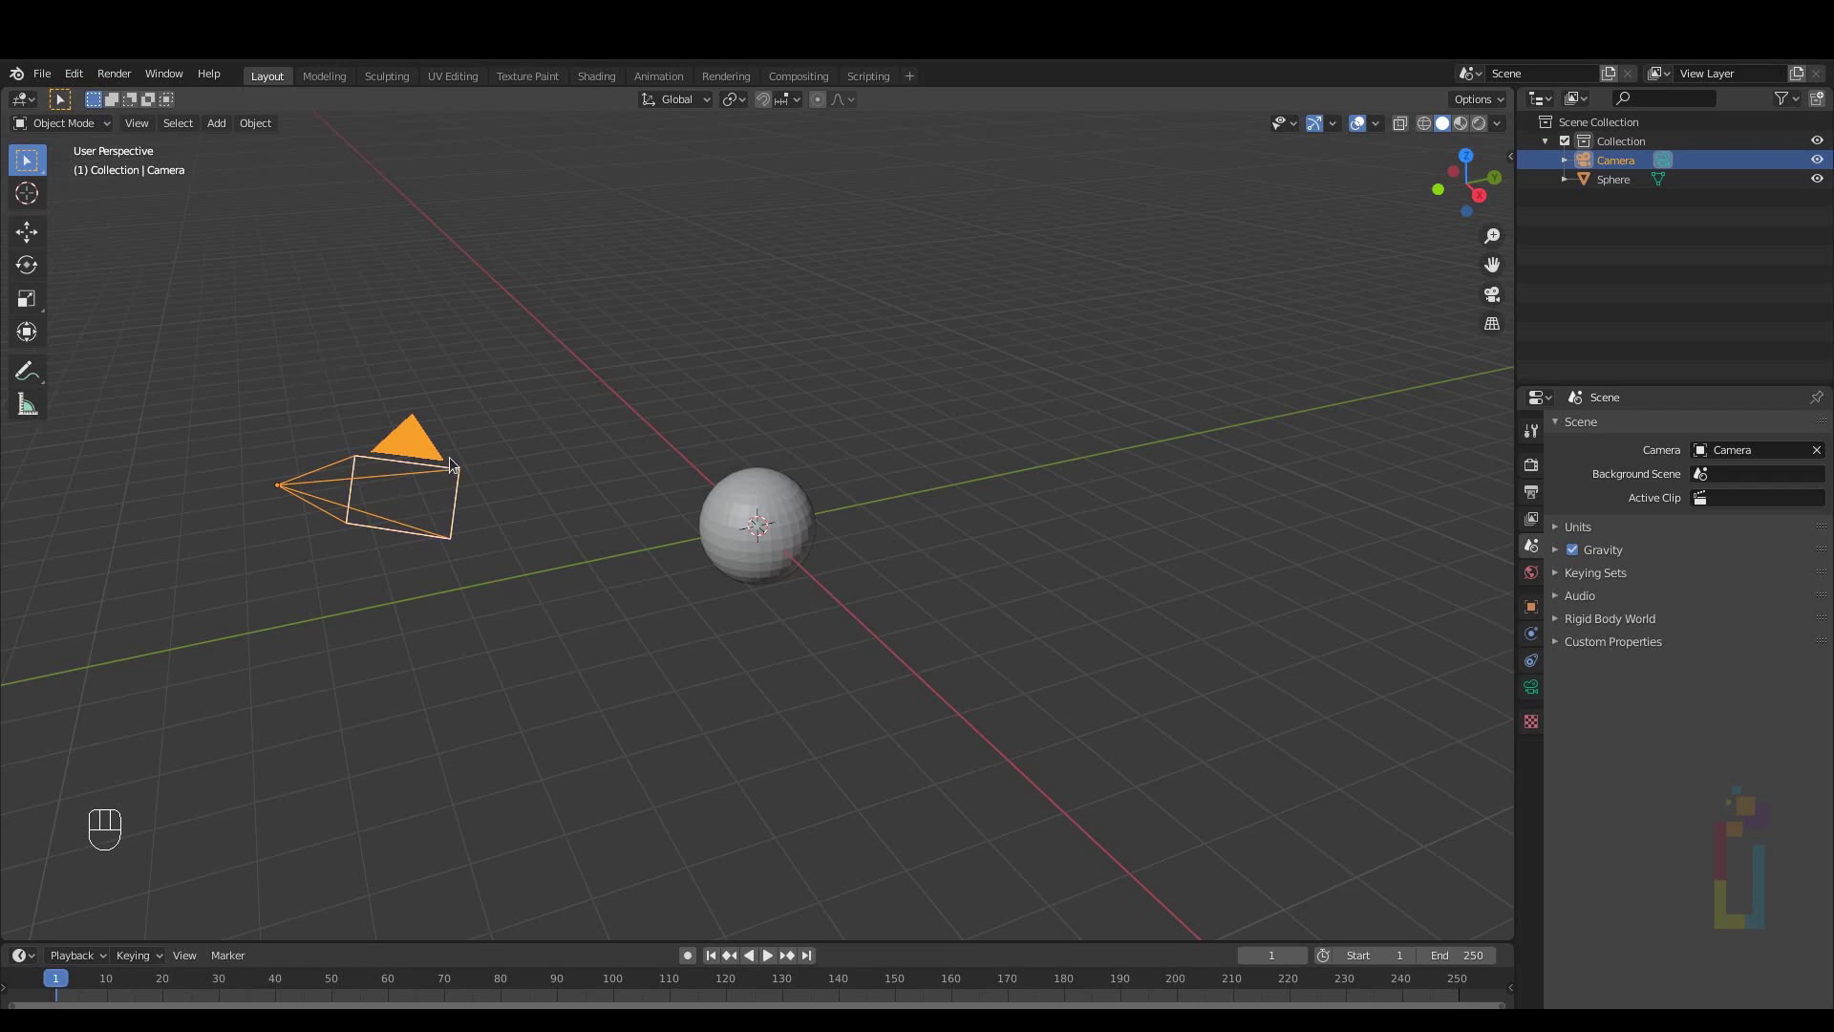
key(KP_0)
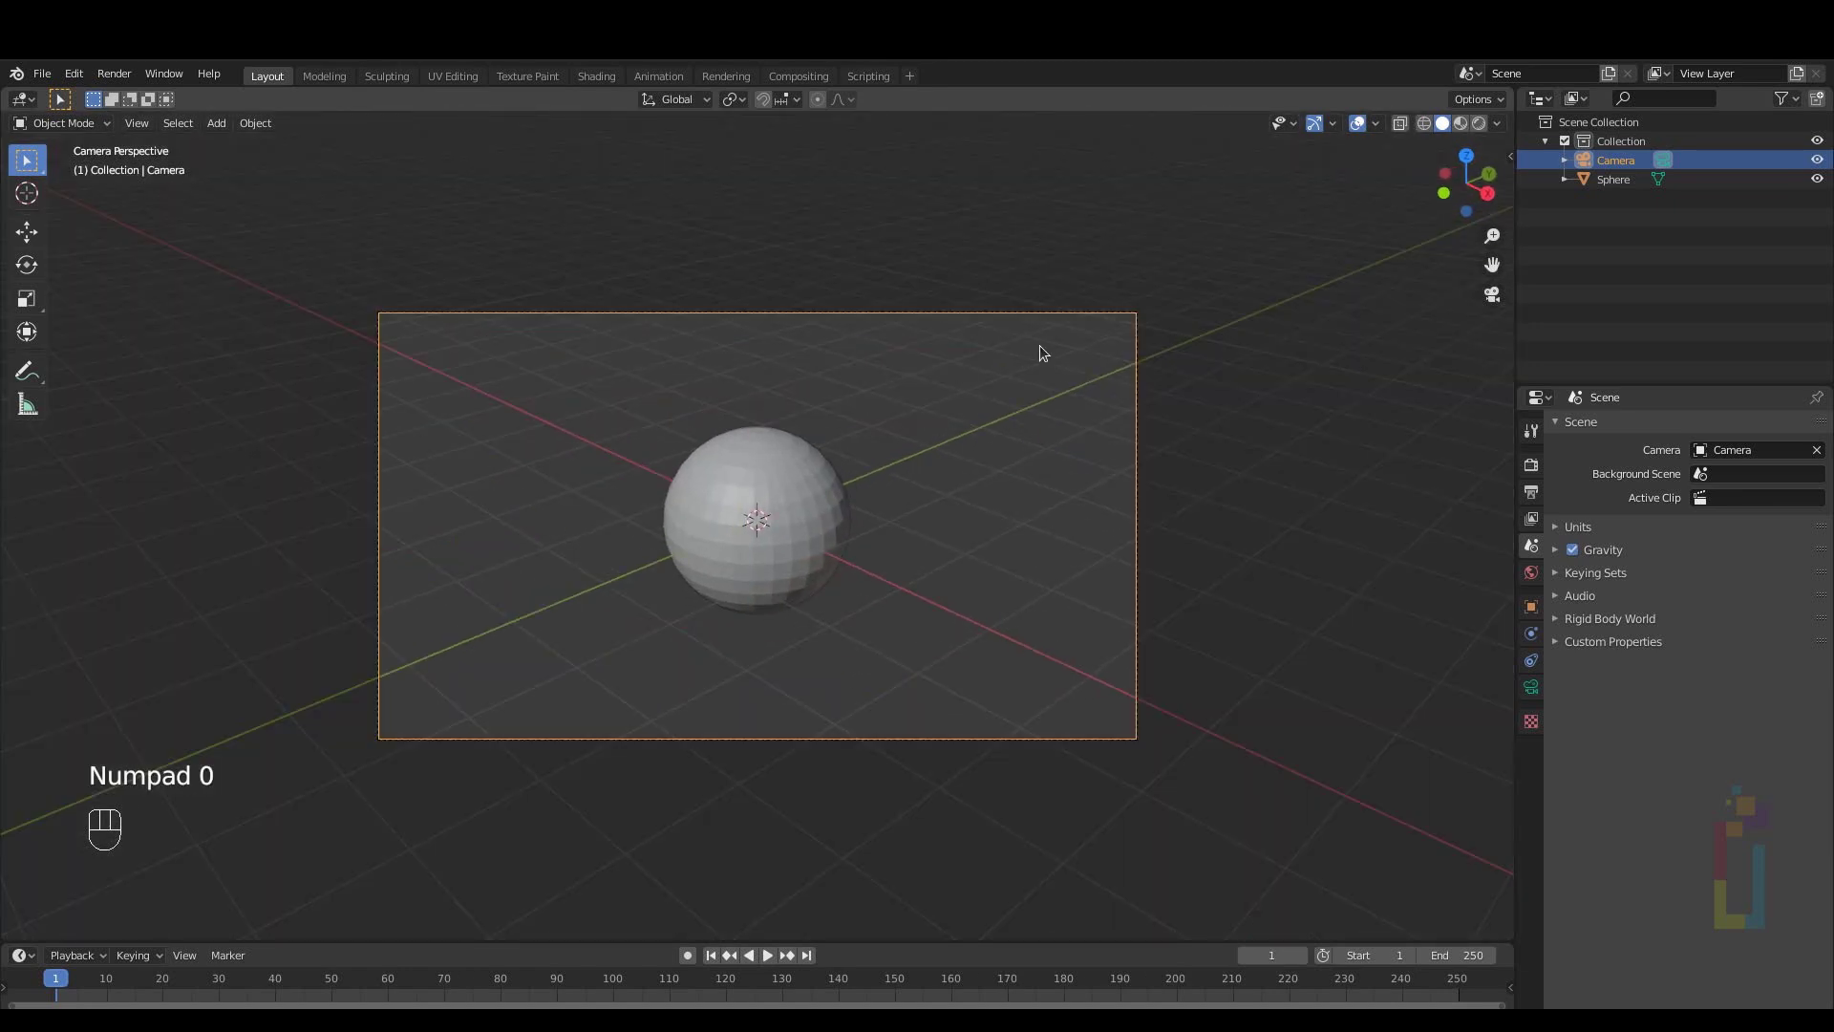
key(n)
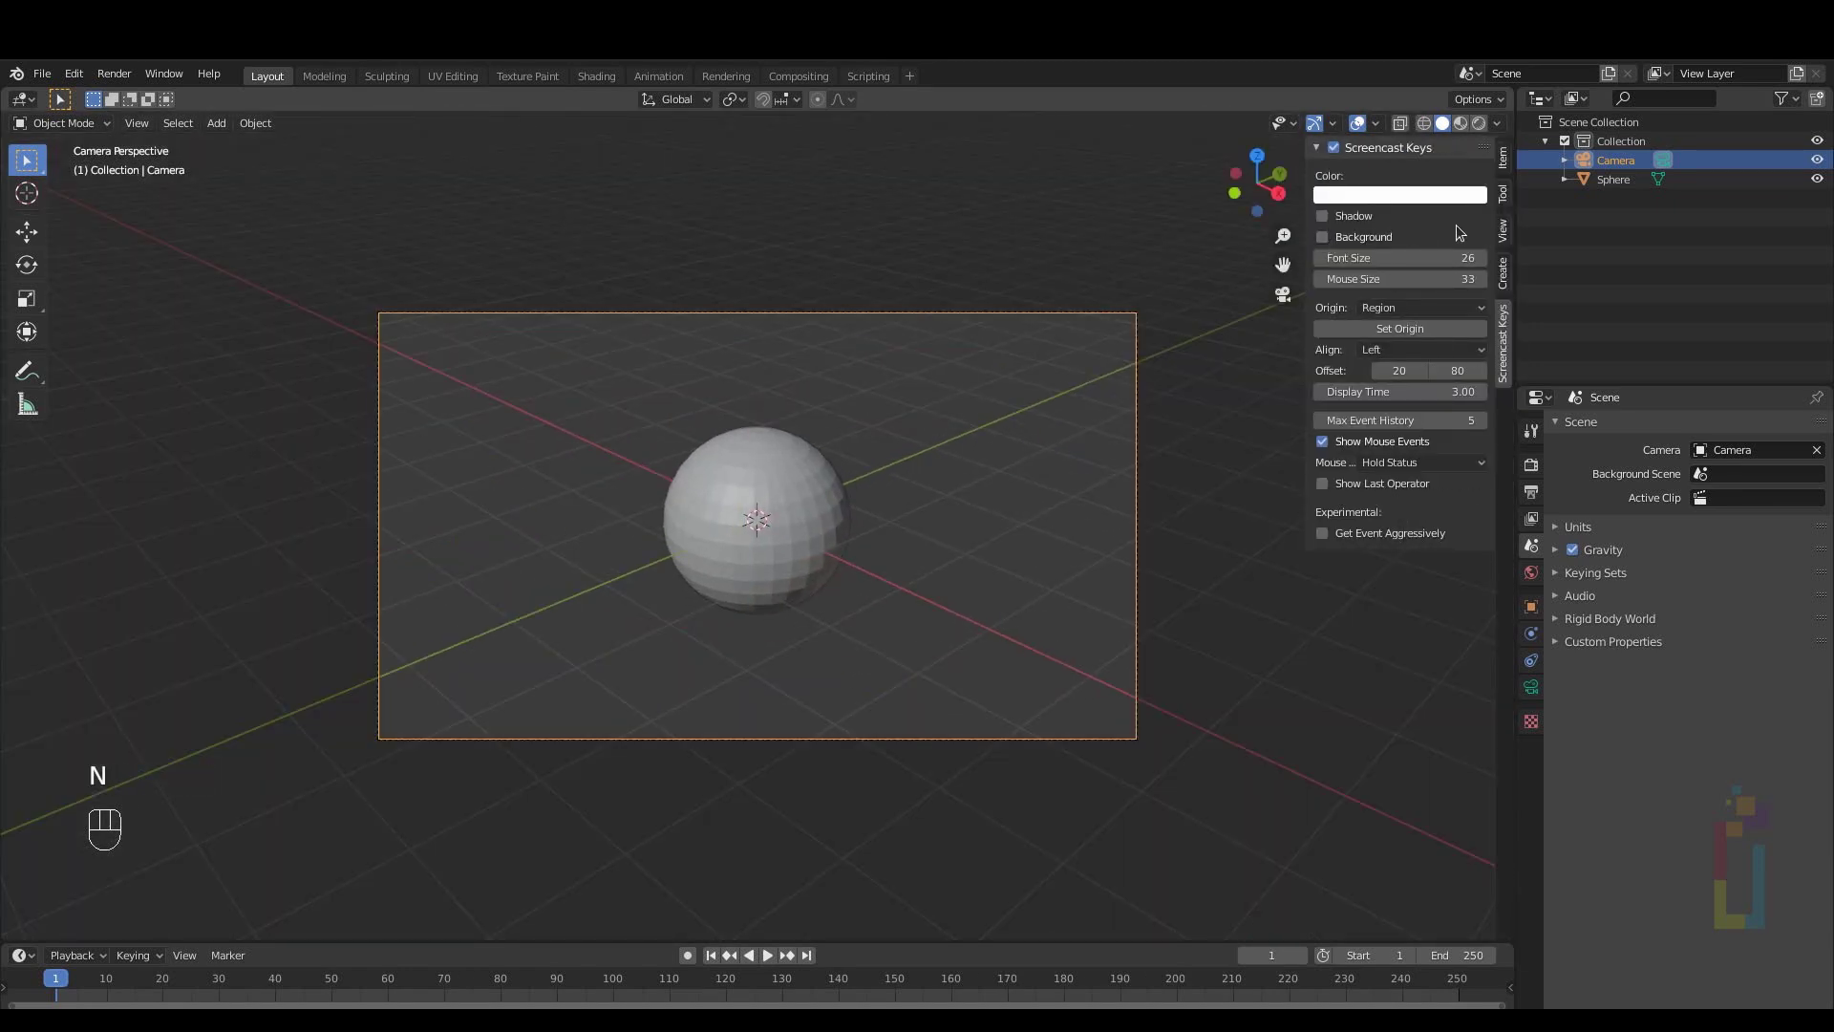
Enable Lock Camera to View, then orbit and zoom so the sphere fills more of the frame
click(1505, 232)
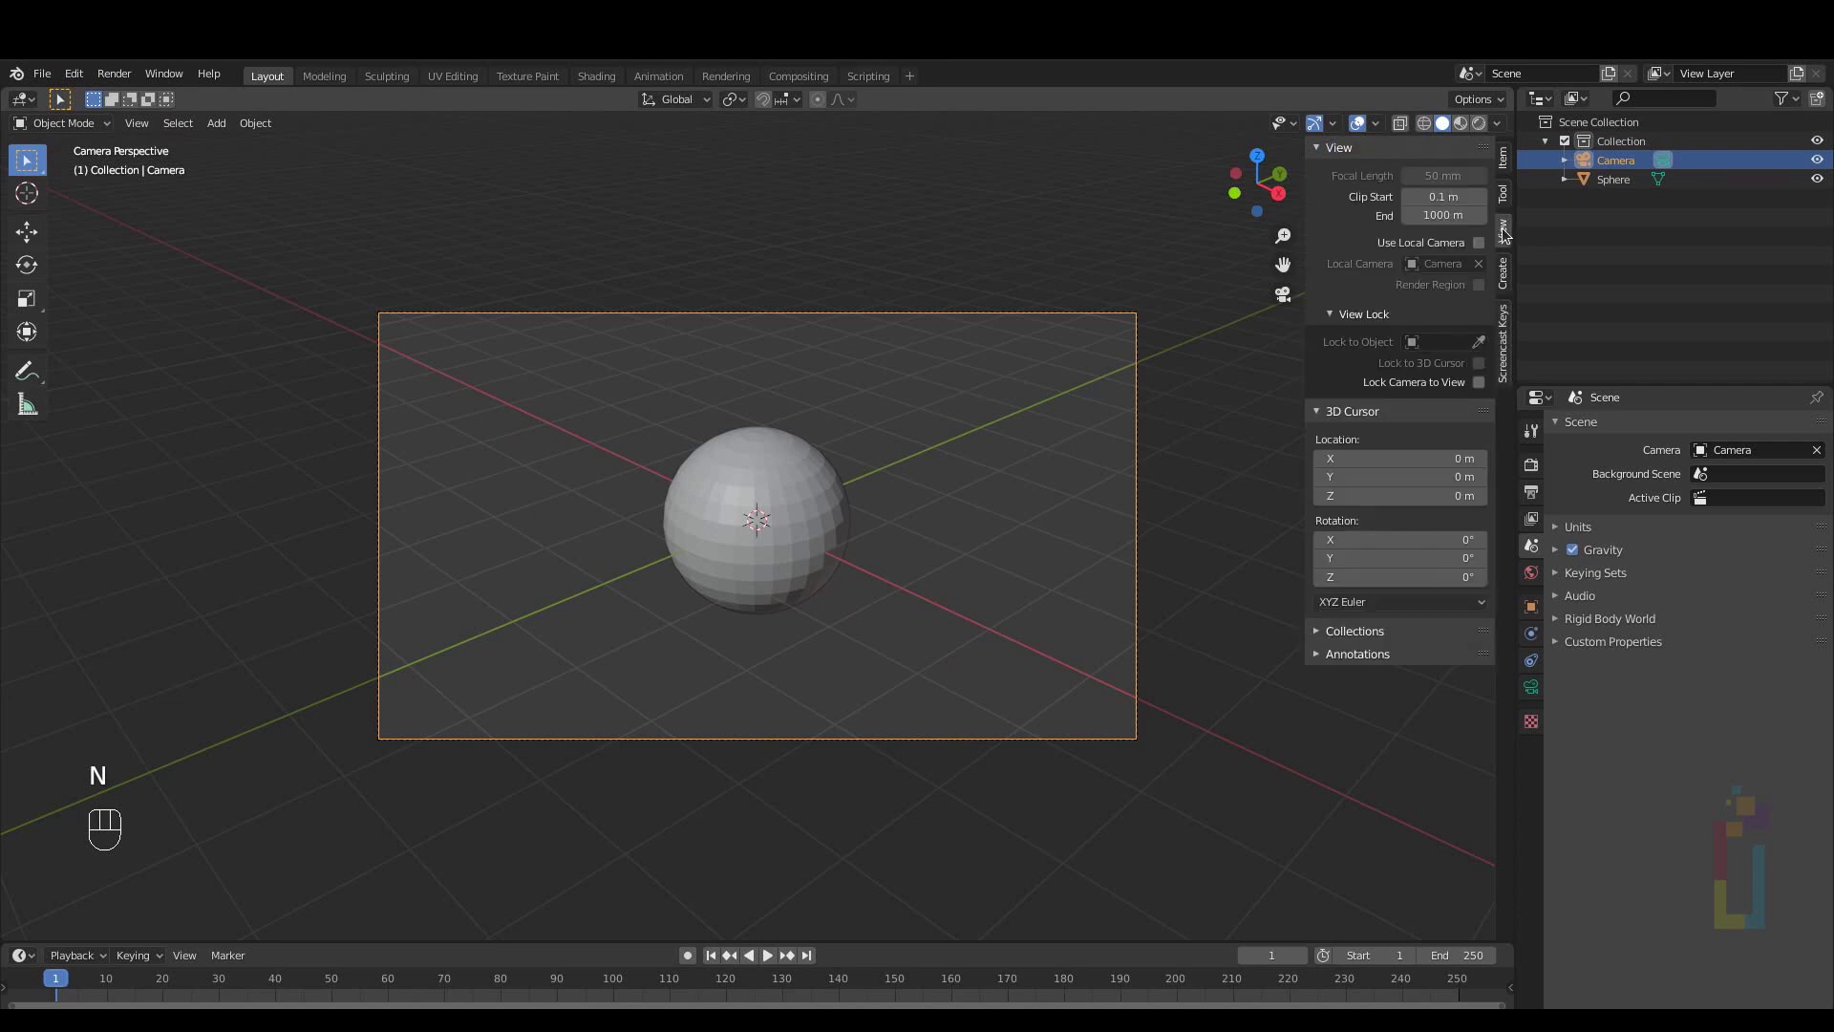
click(1479, 383)
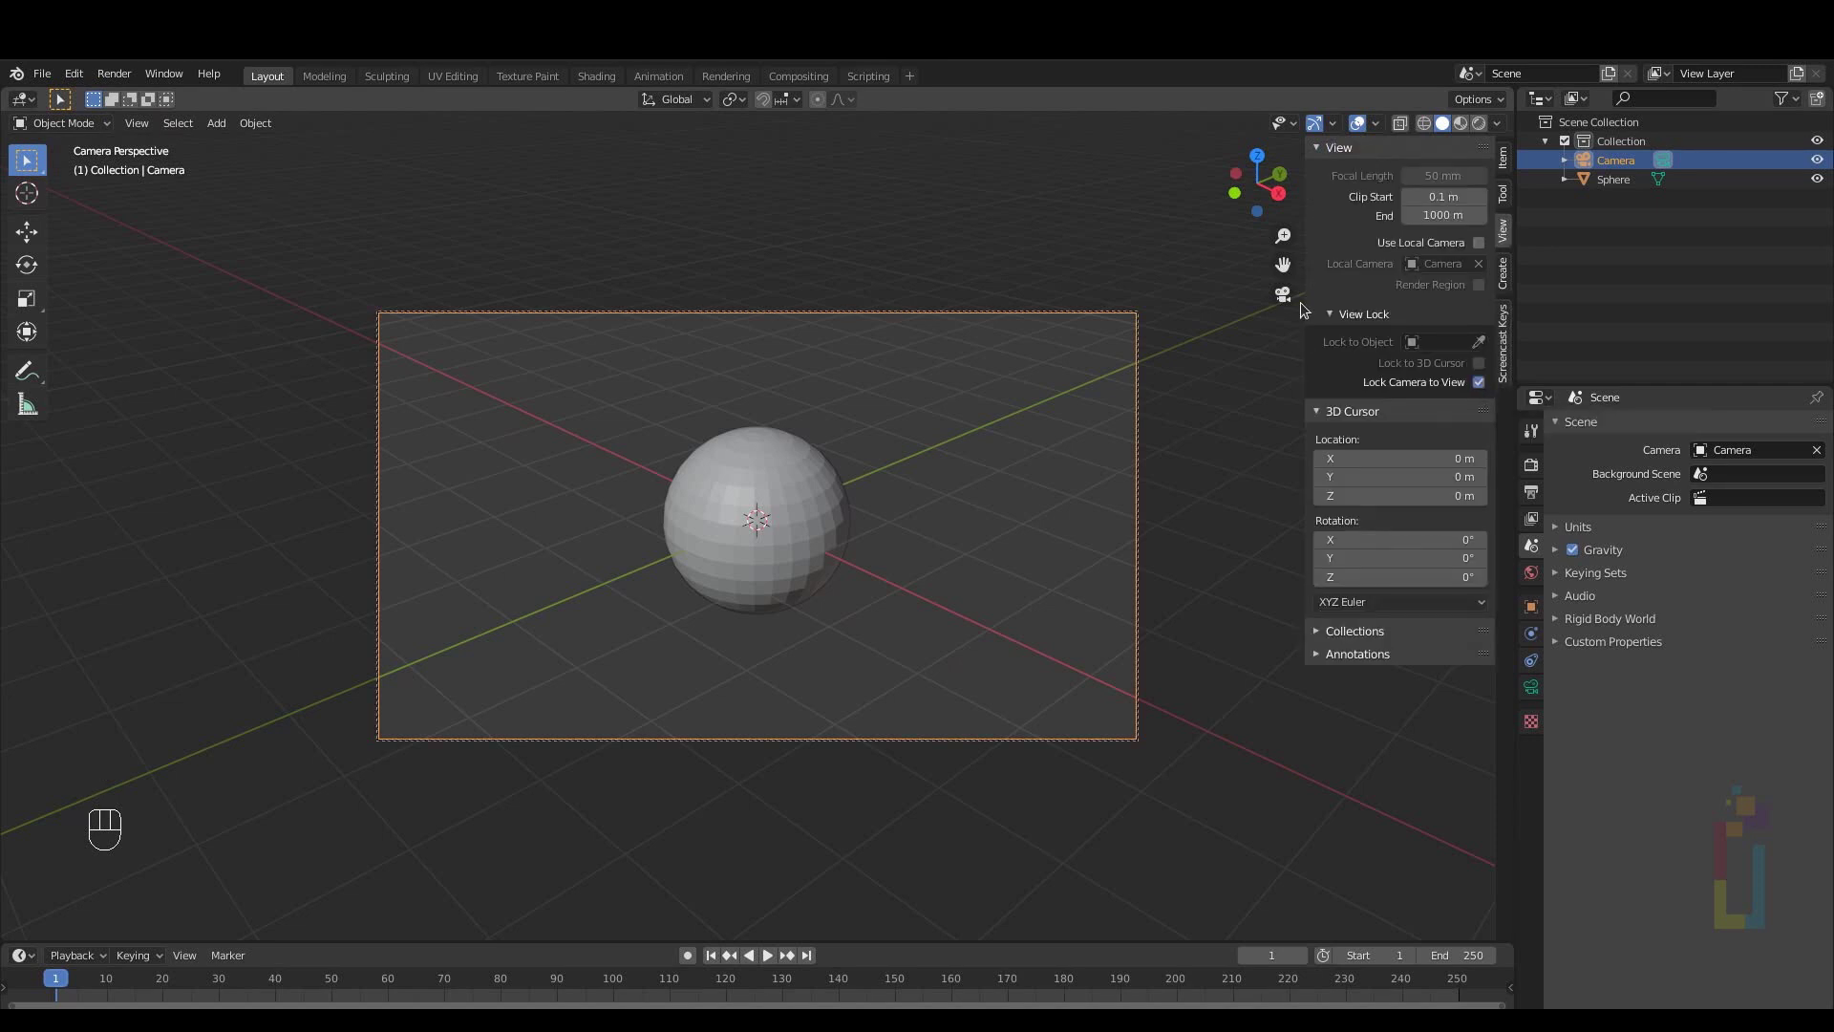
middle_drag(624, 550, 696, 546)
scroll(713, 540, up, 4)
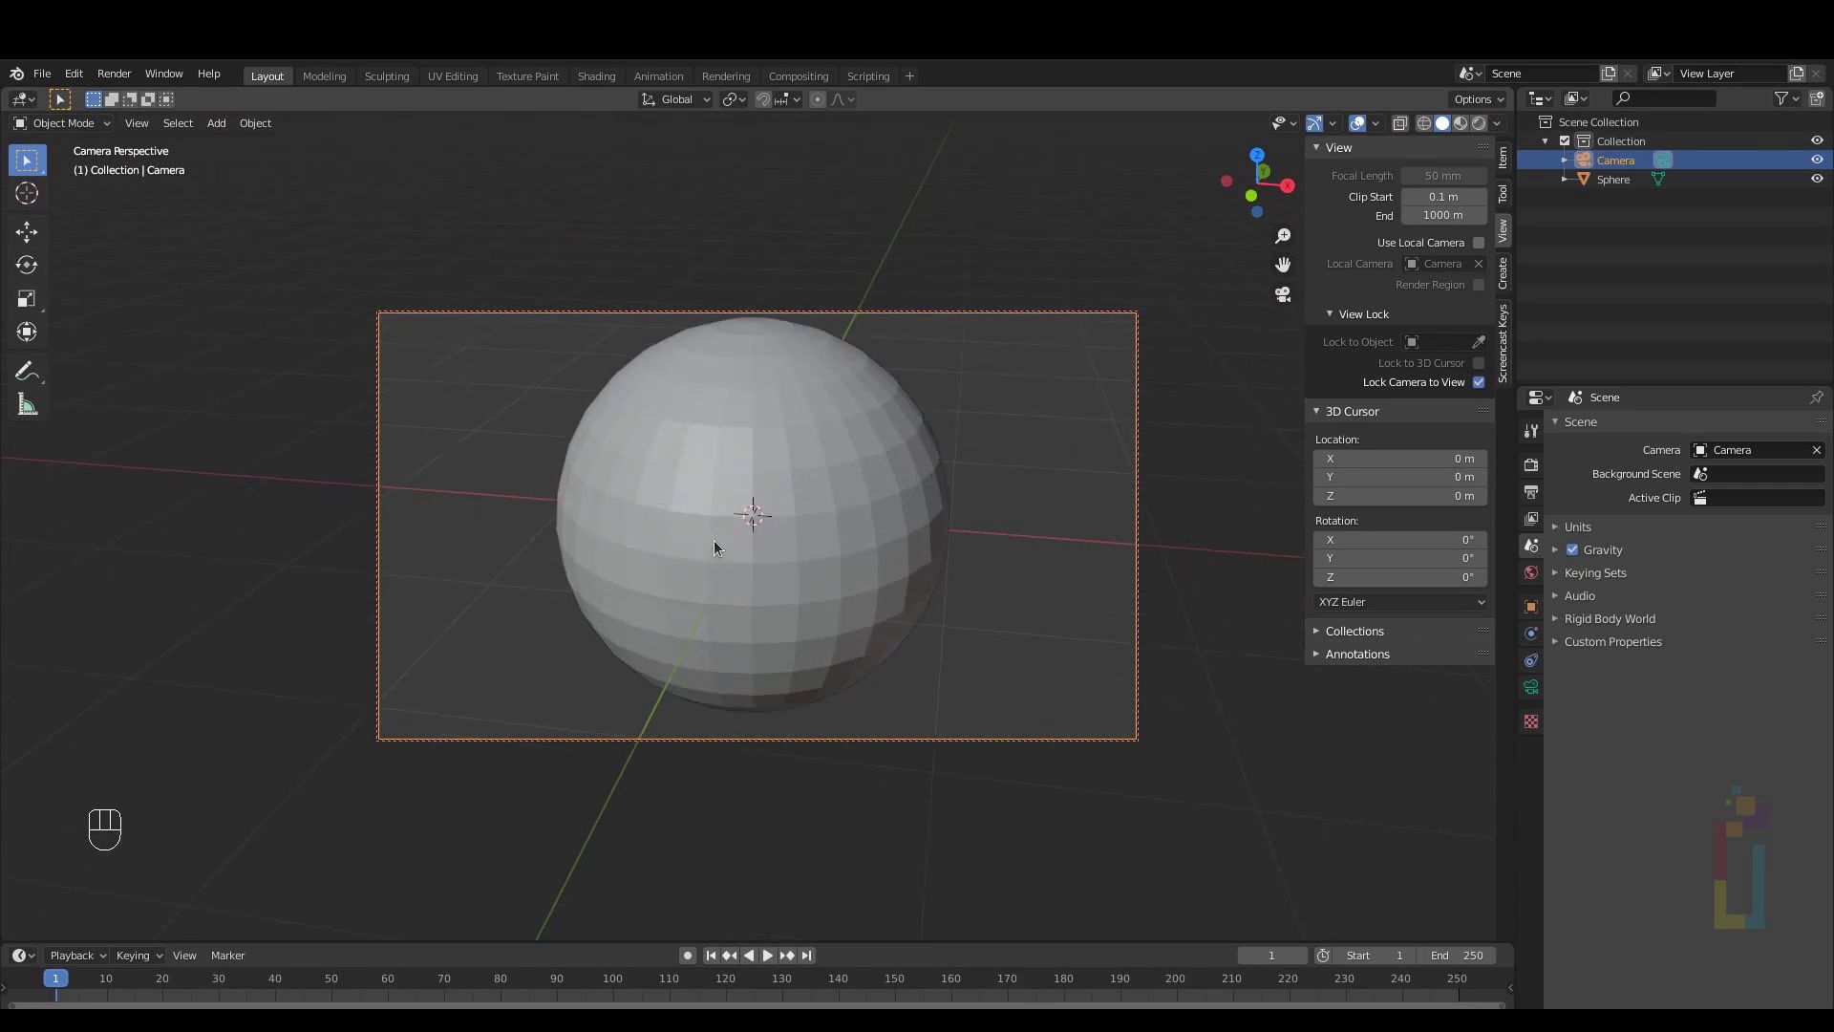
scroll(712, 545, down, 2)
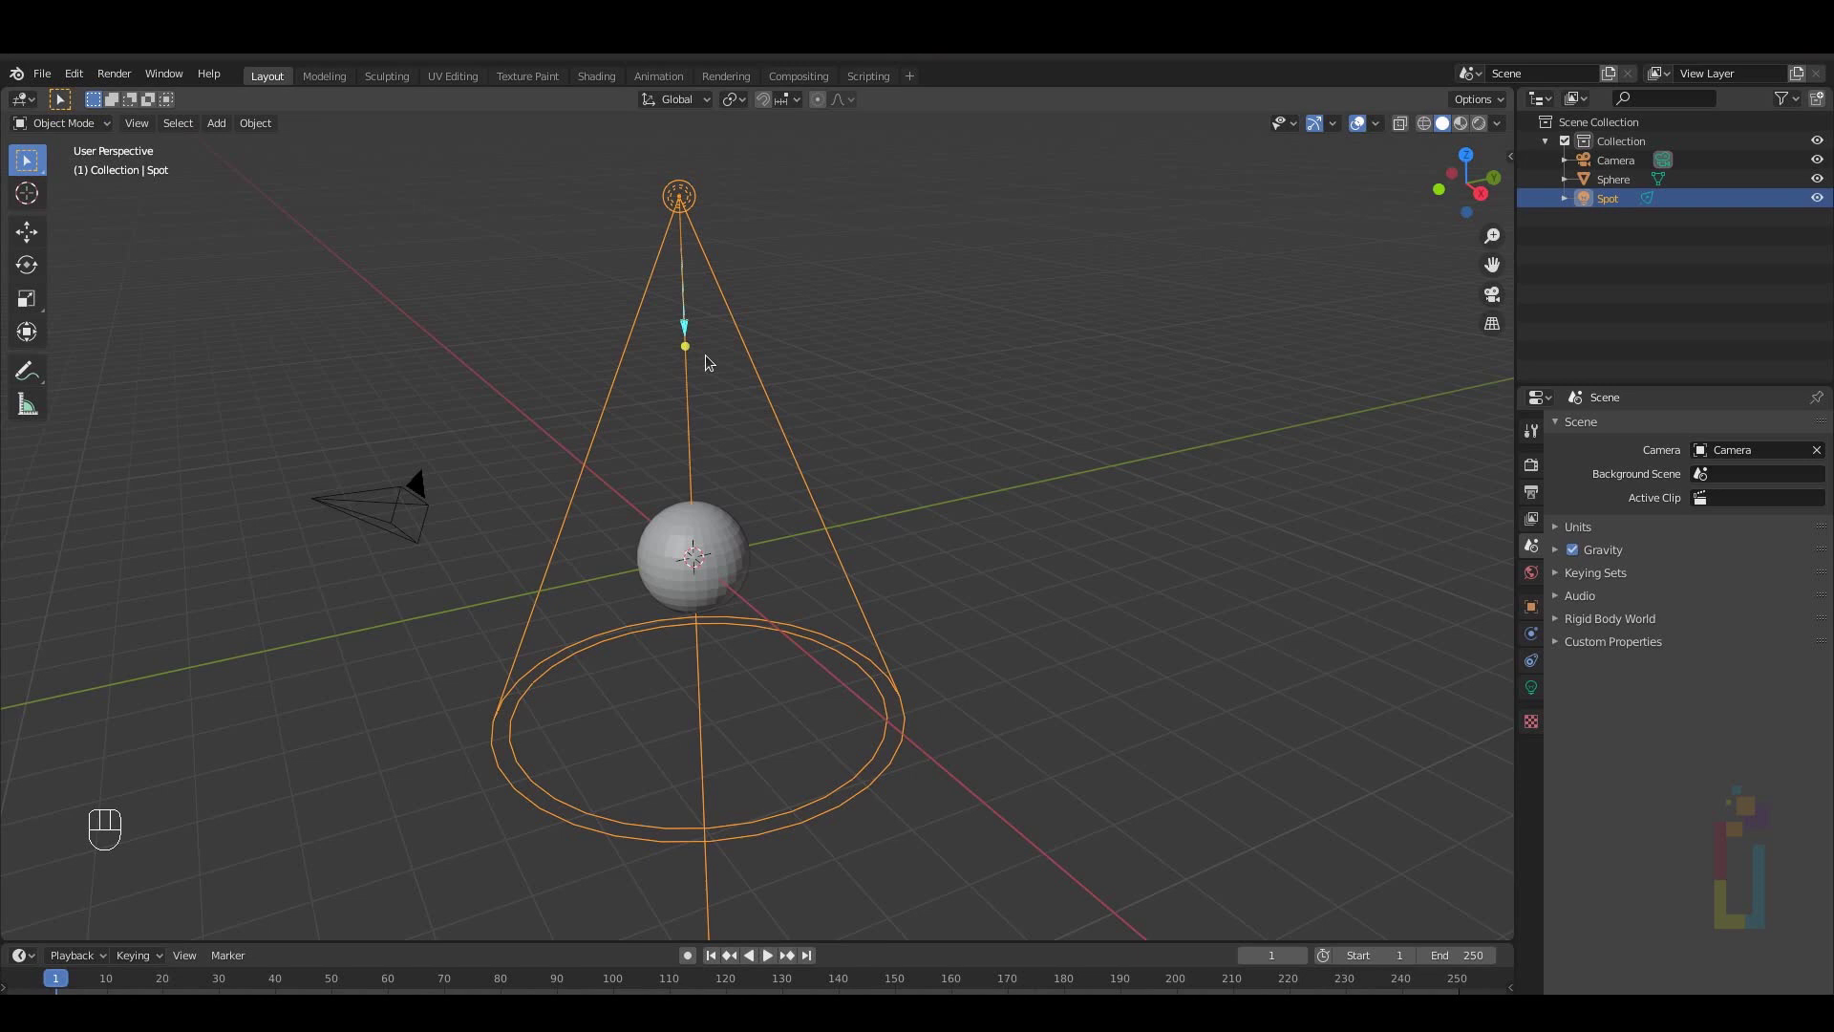
Make the Spot light the active camera with Ctrl+Numpad 0 and tick Lock Camera to View
key(ctrl+KP_0)
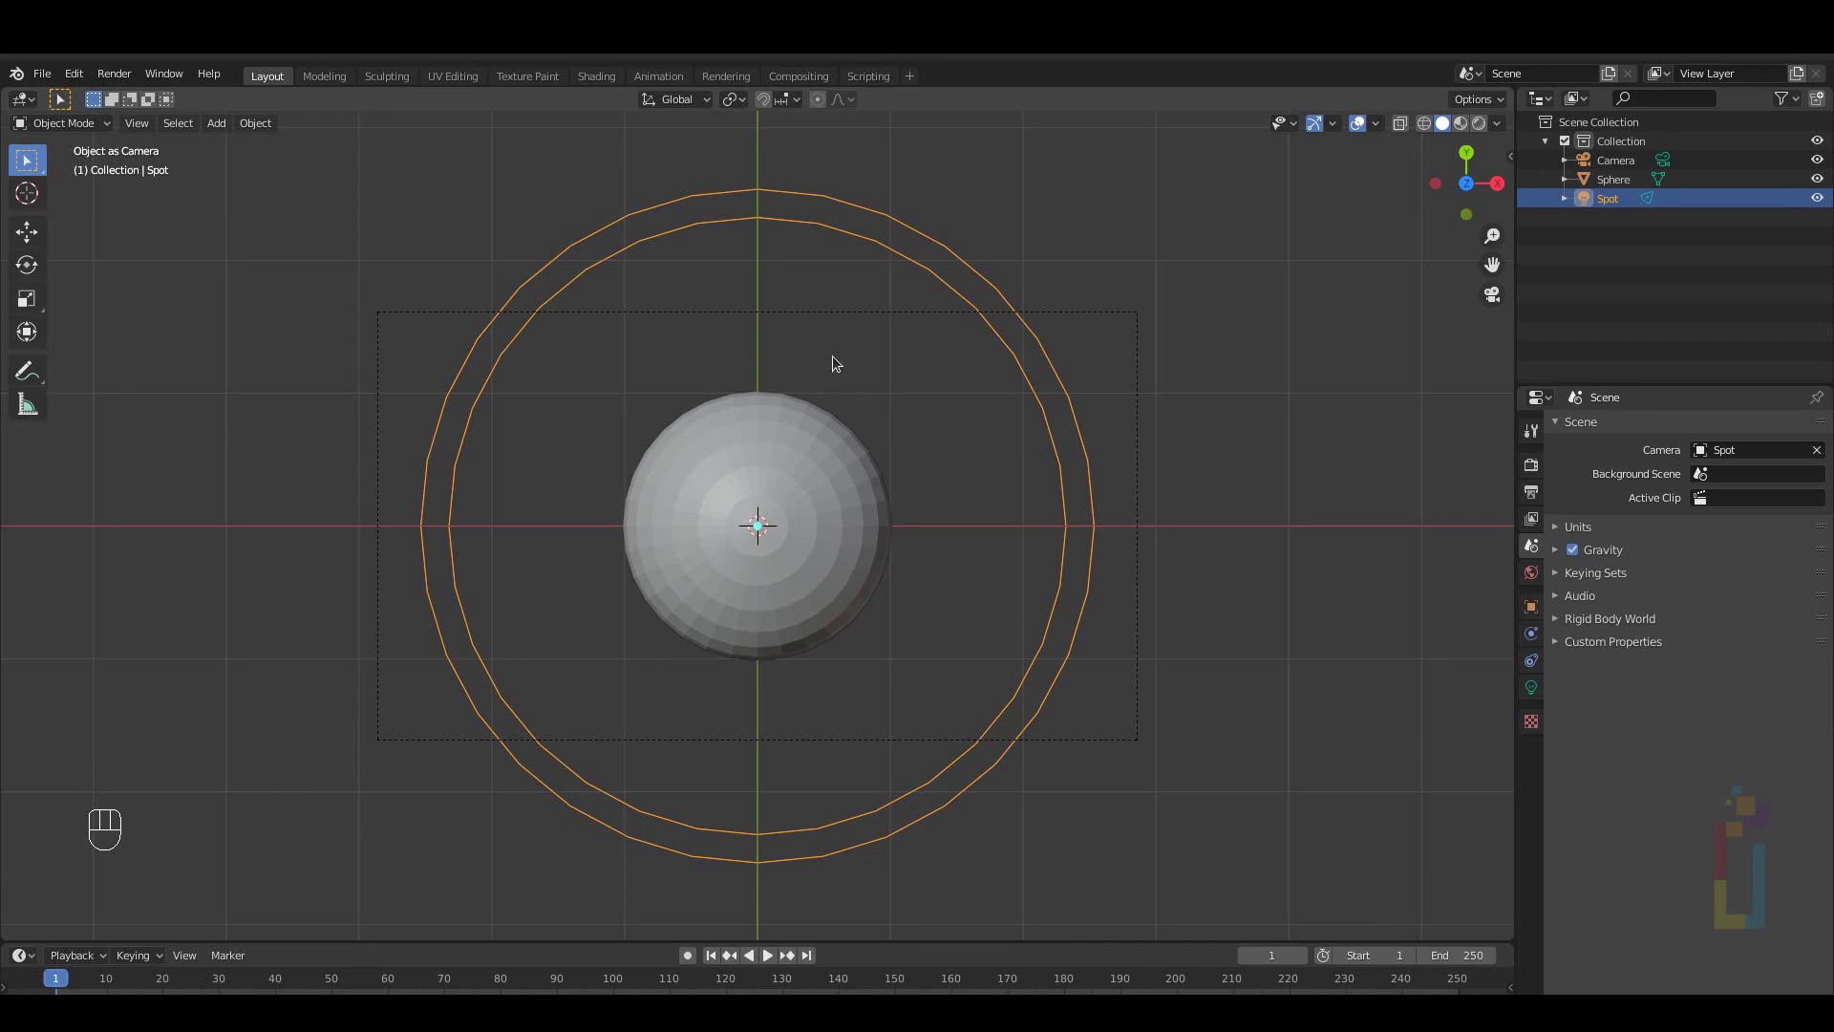
key(n)
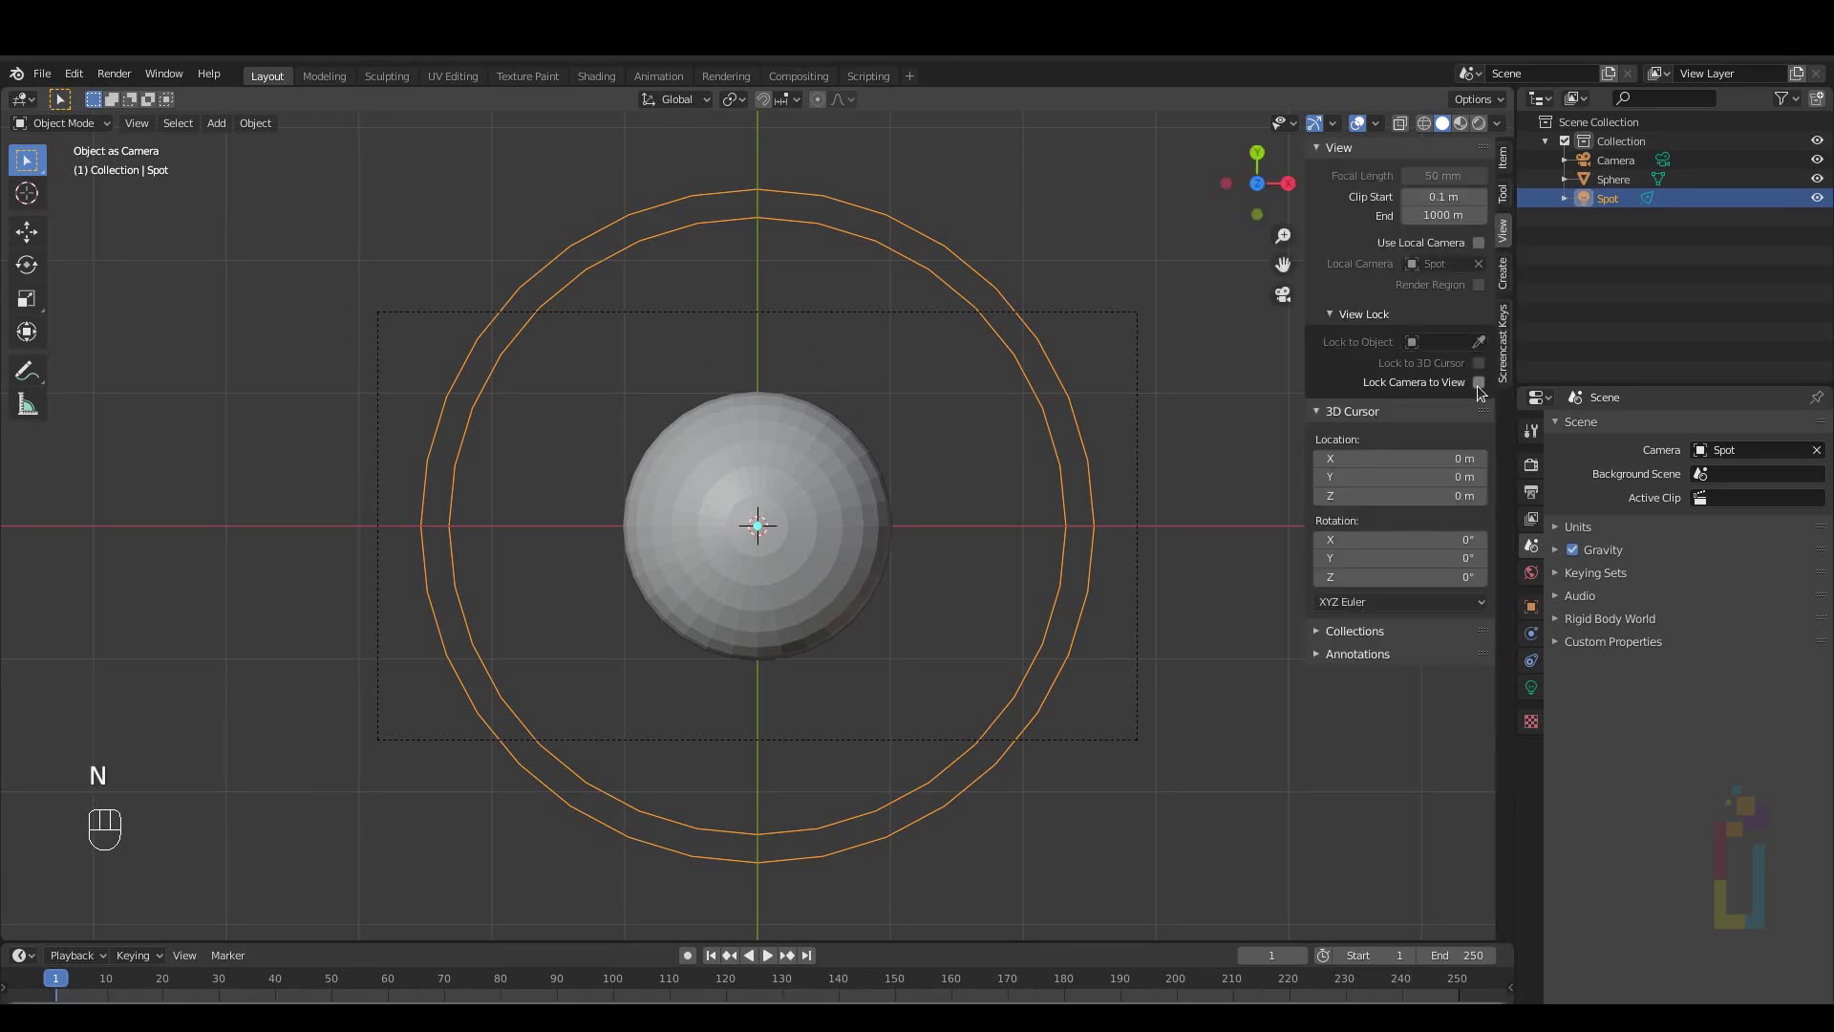
click(1479, 382)
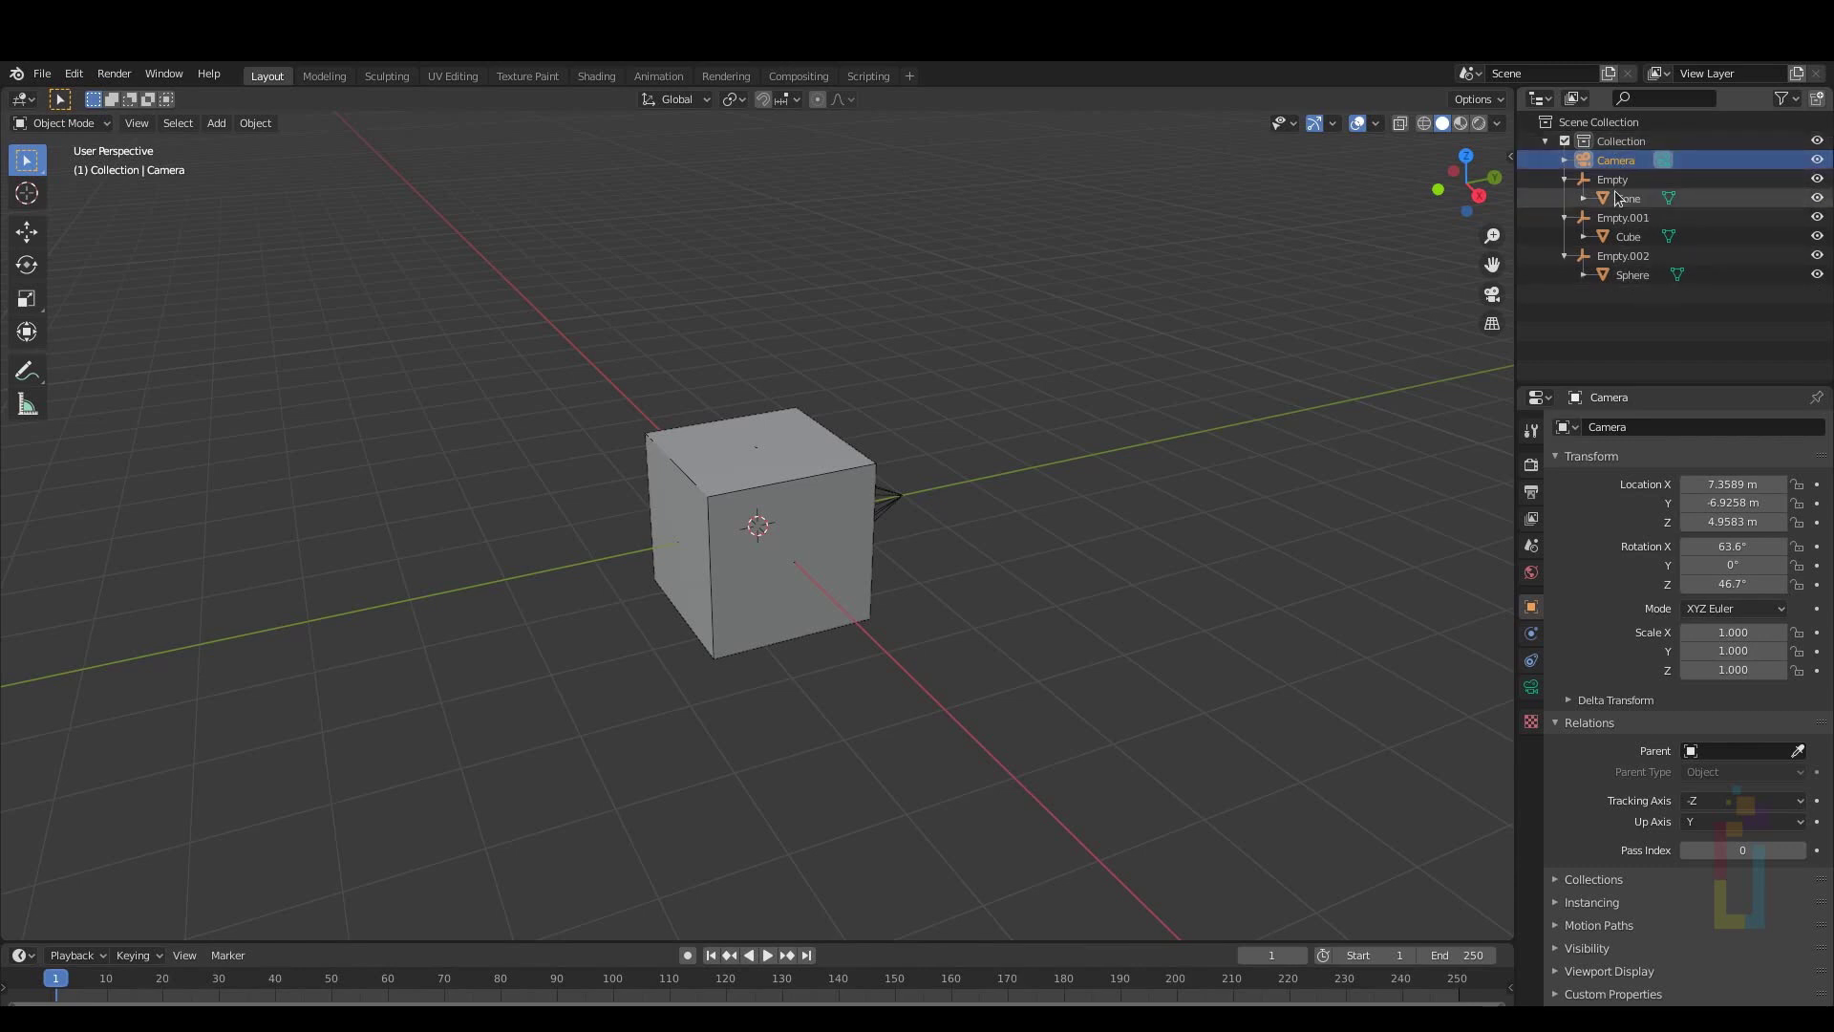
Create a new collection and select Empty.002, Empty.001 and Empty, with Empty active
key(c)
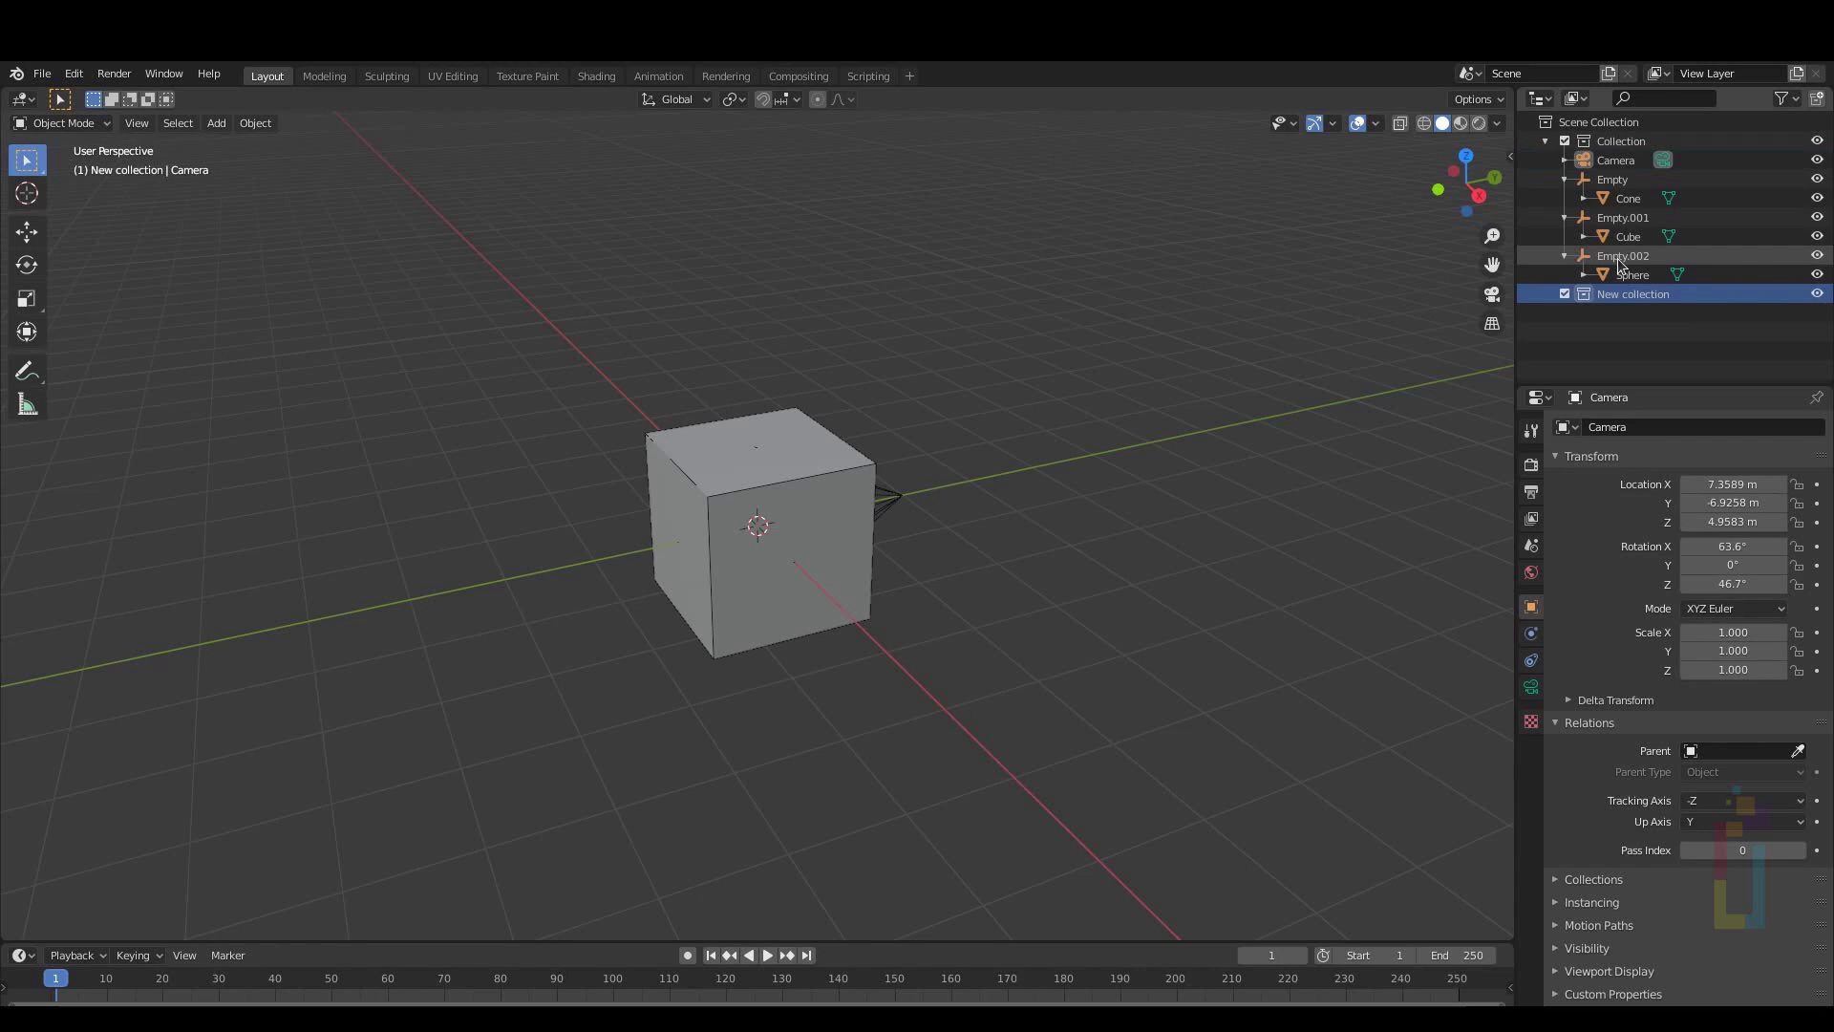
click(1619, 259)
ctrl+click(1622, 218)
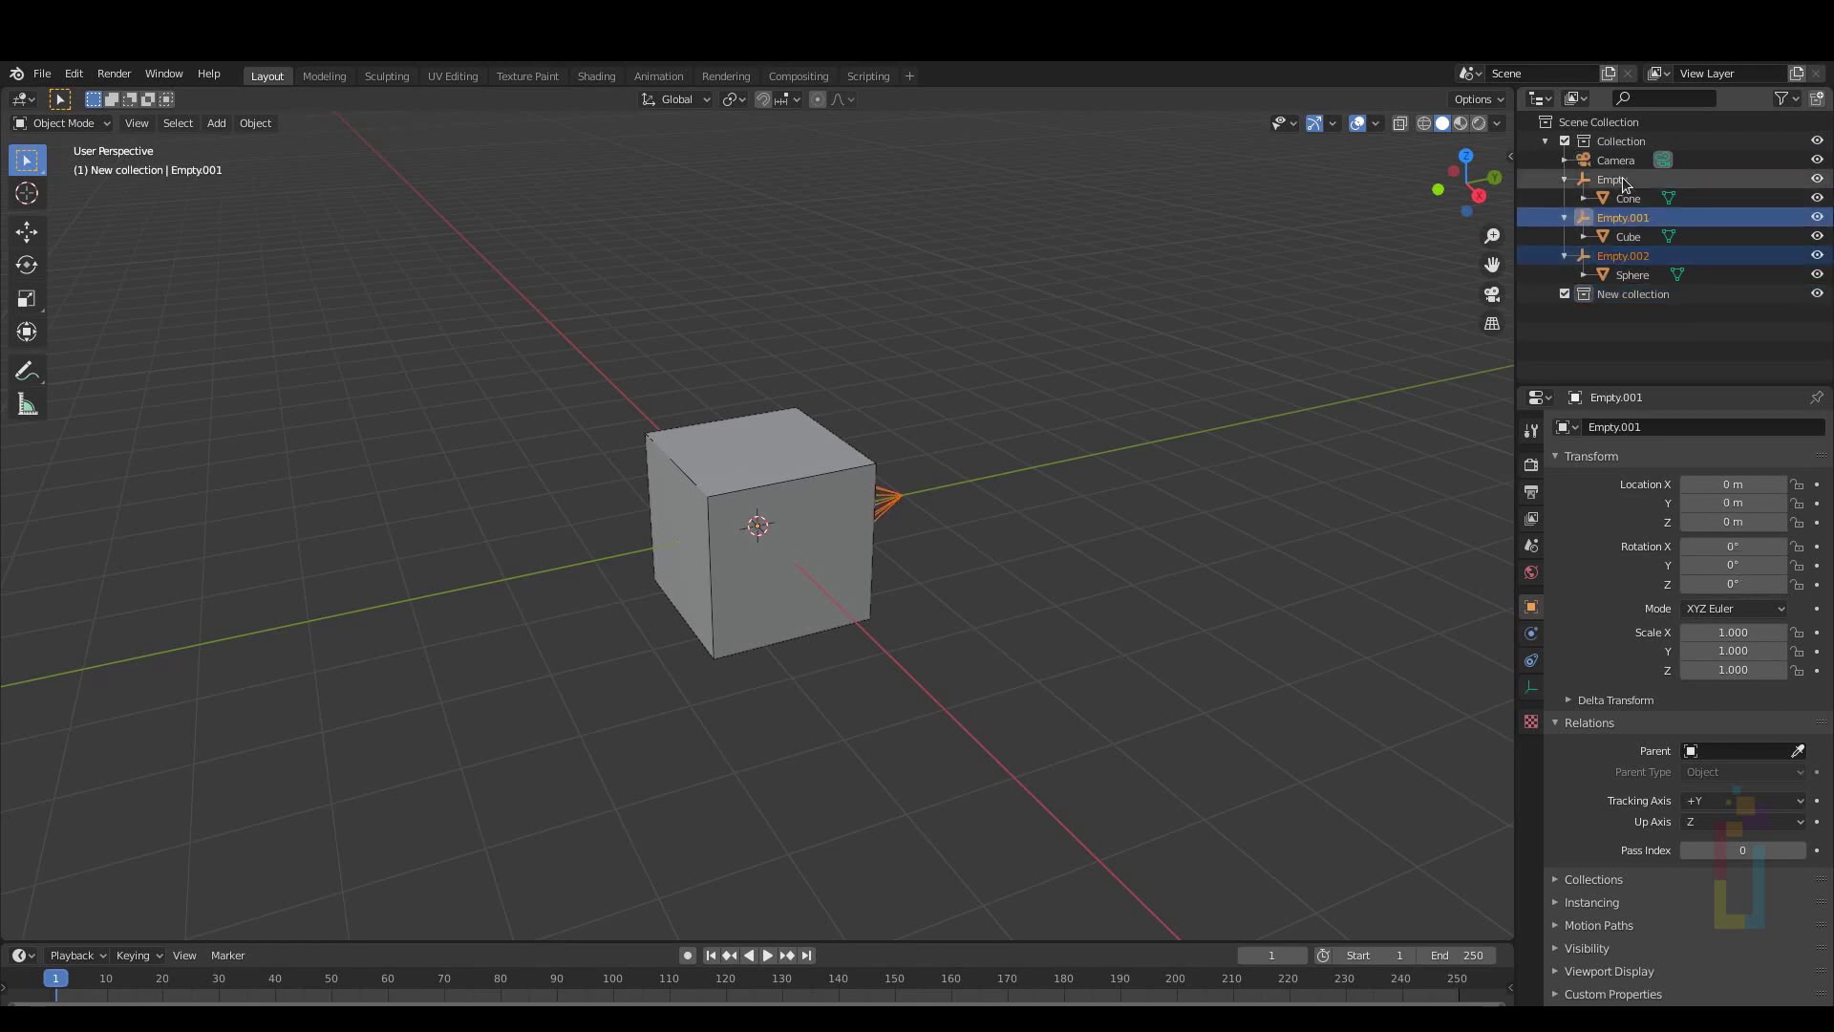
ctrl+click(1624, 180)
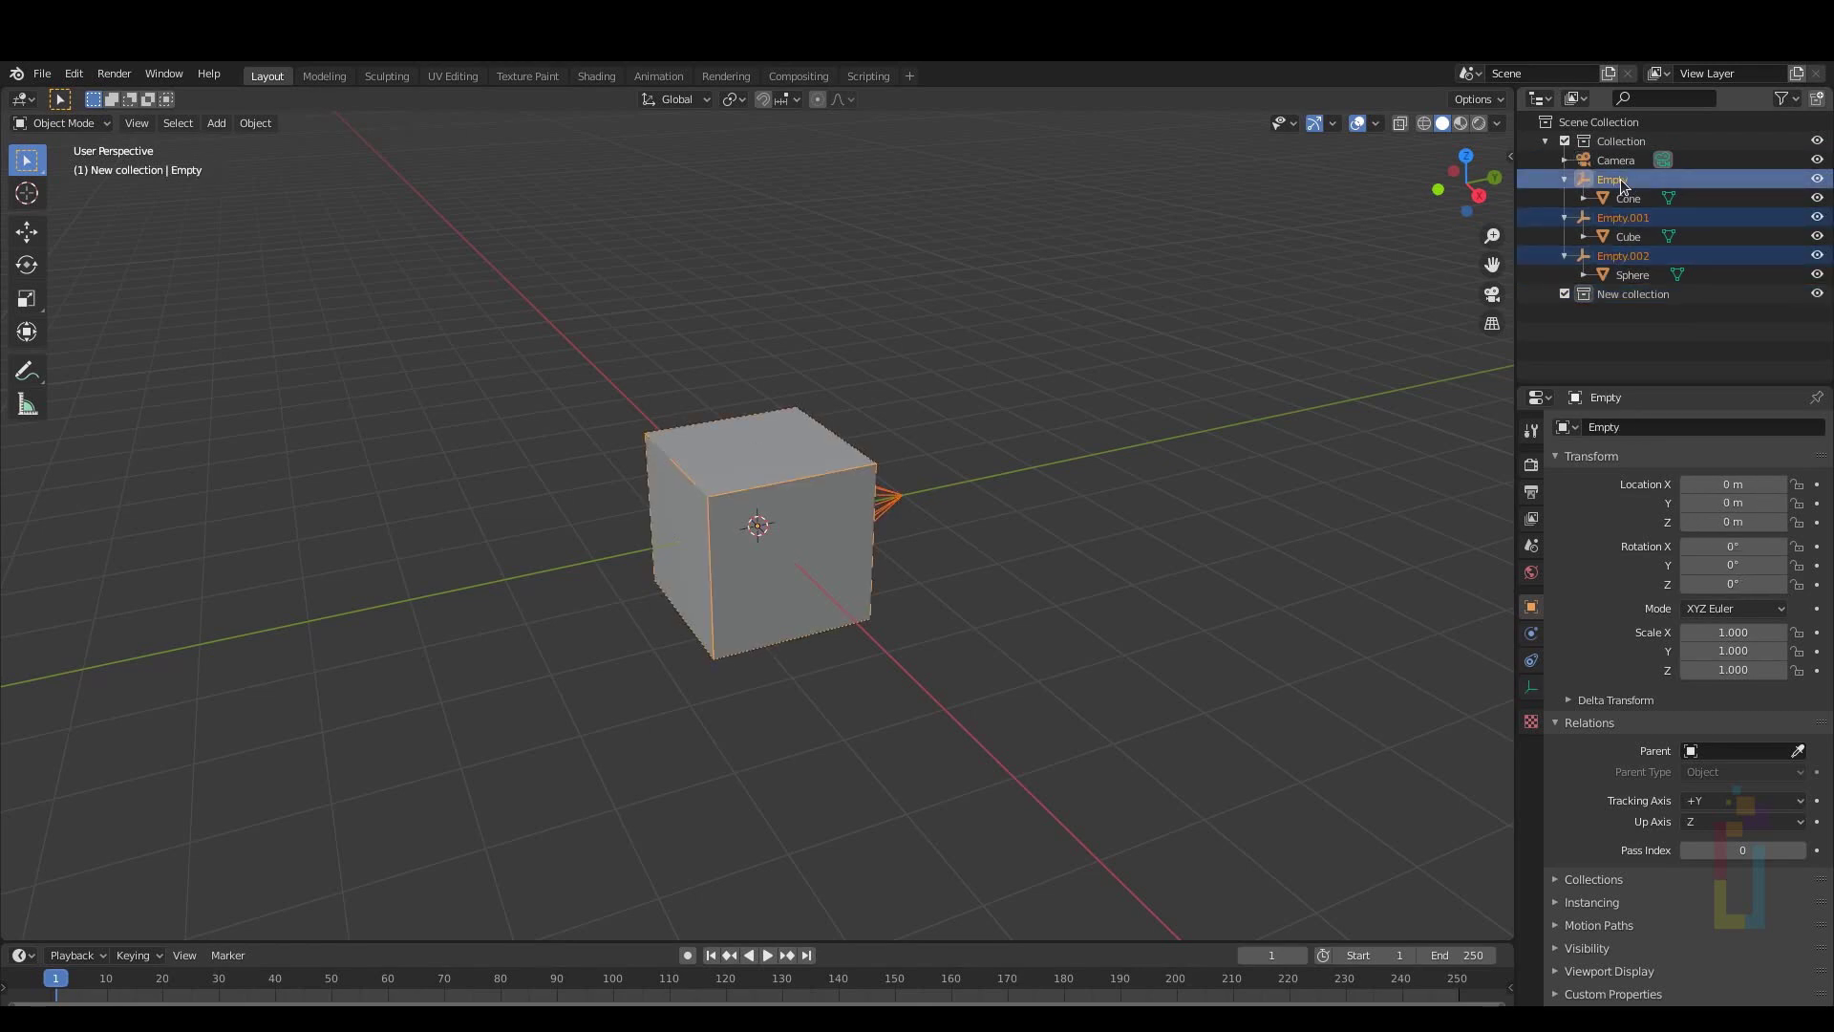
Extend the selection to the empties' children and move them all into New collection
click(177, 124)
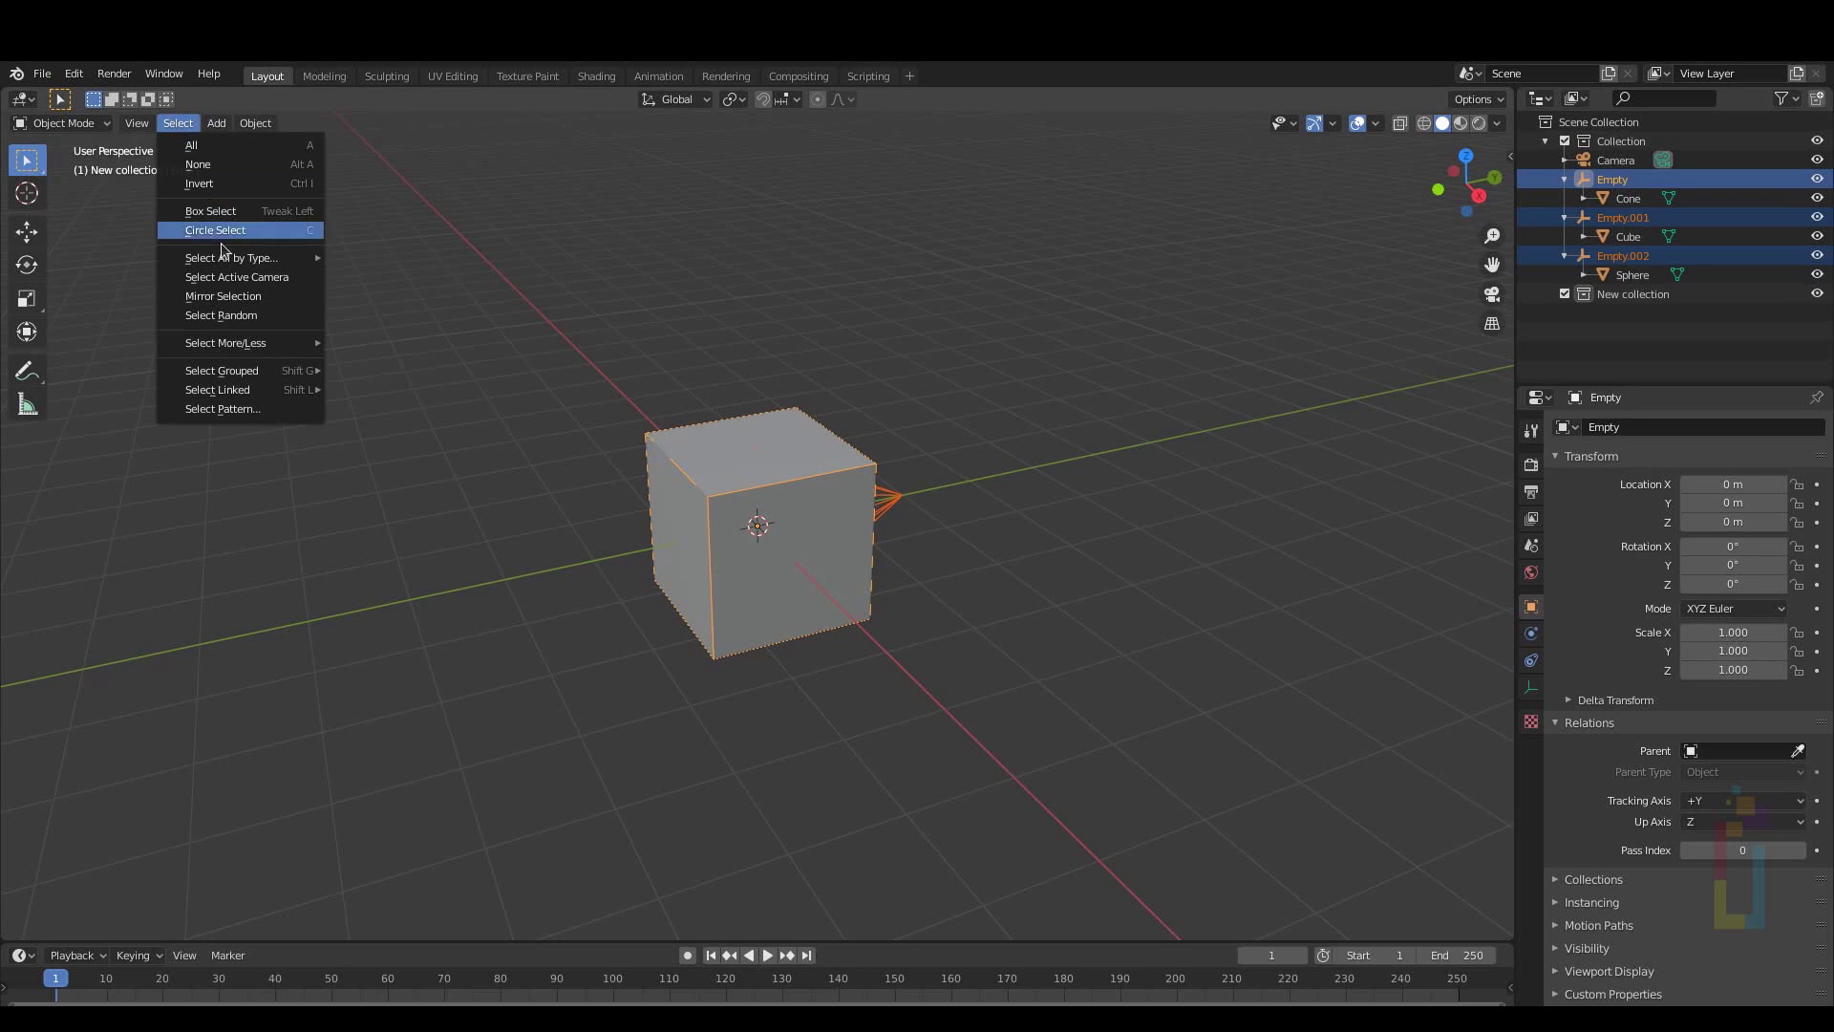
mouse_move(235, 344)
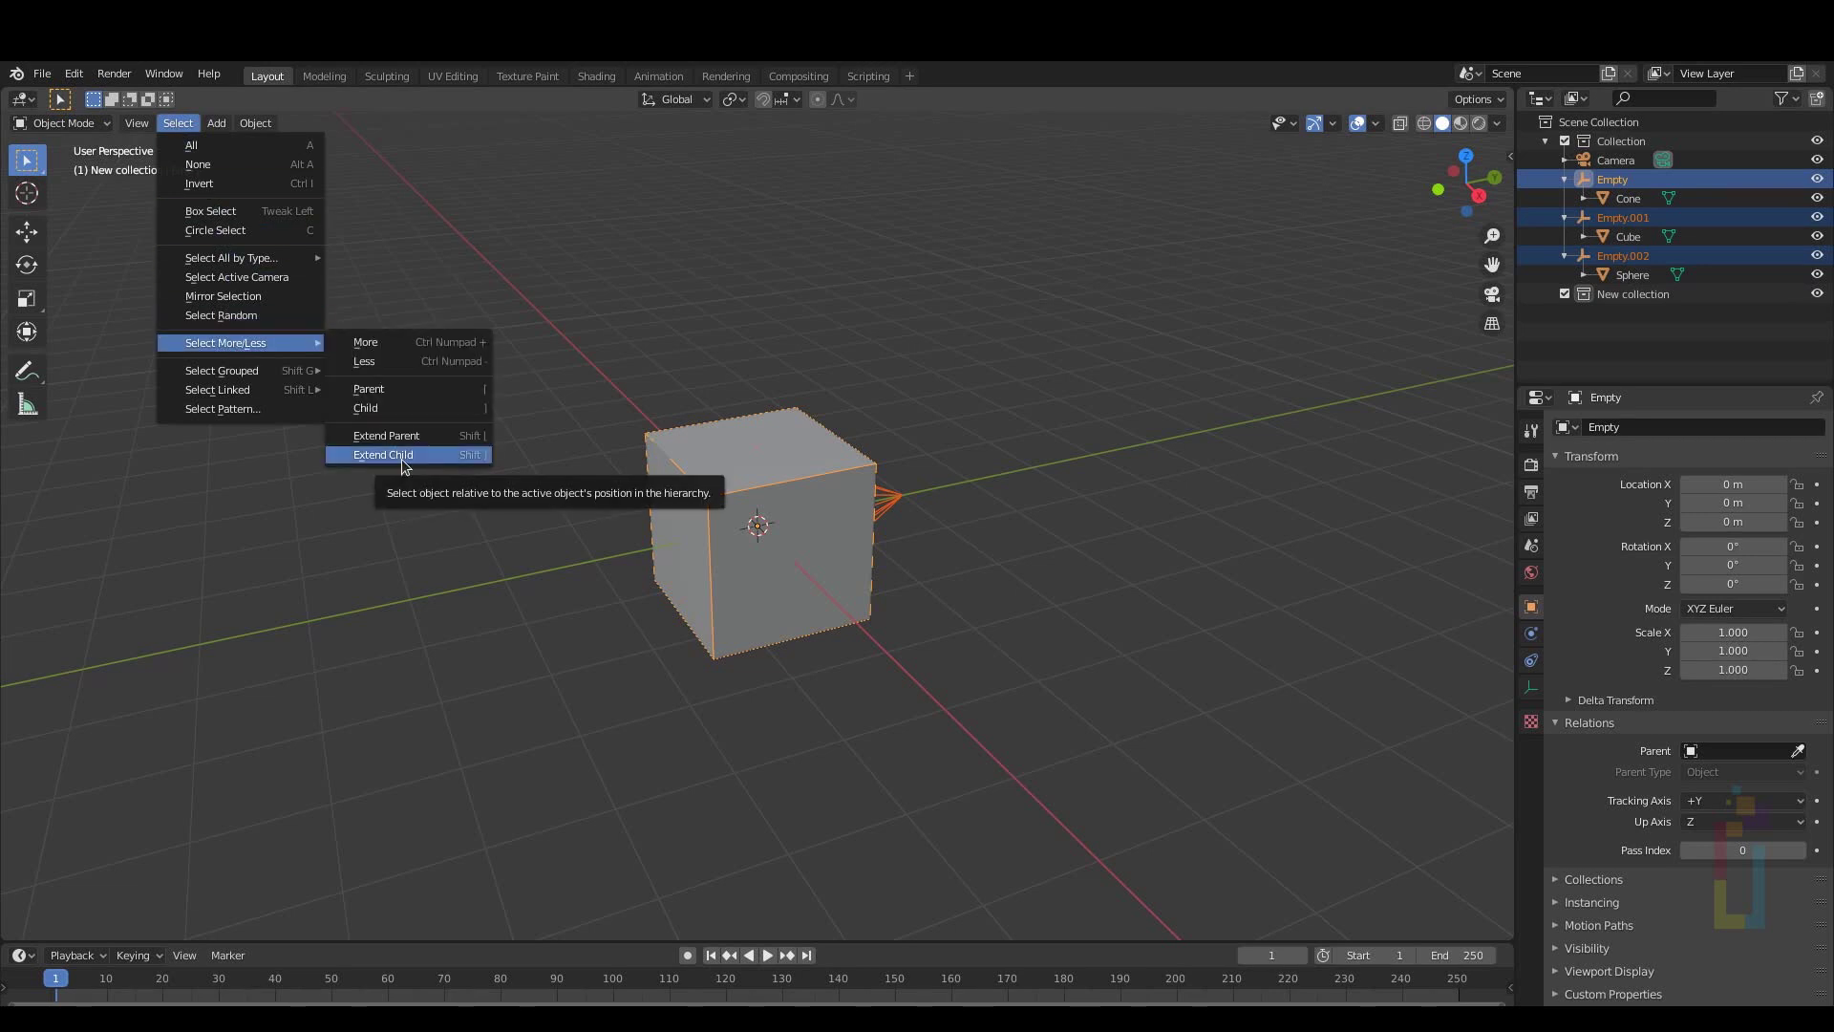
click(401, 459)
drag(1613, 181, 1600, 298)
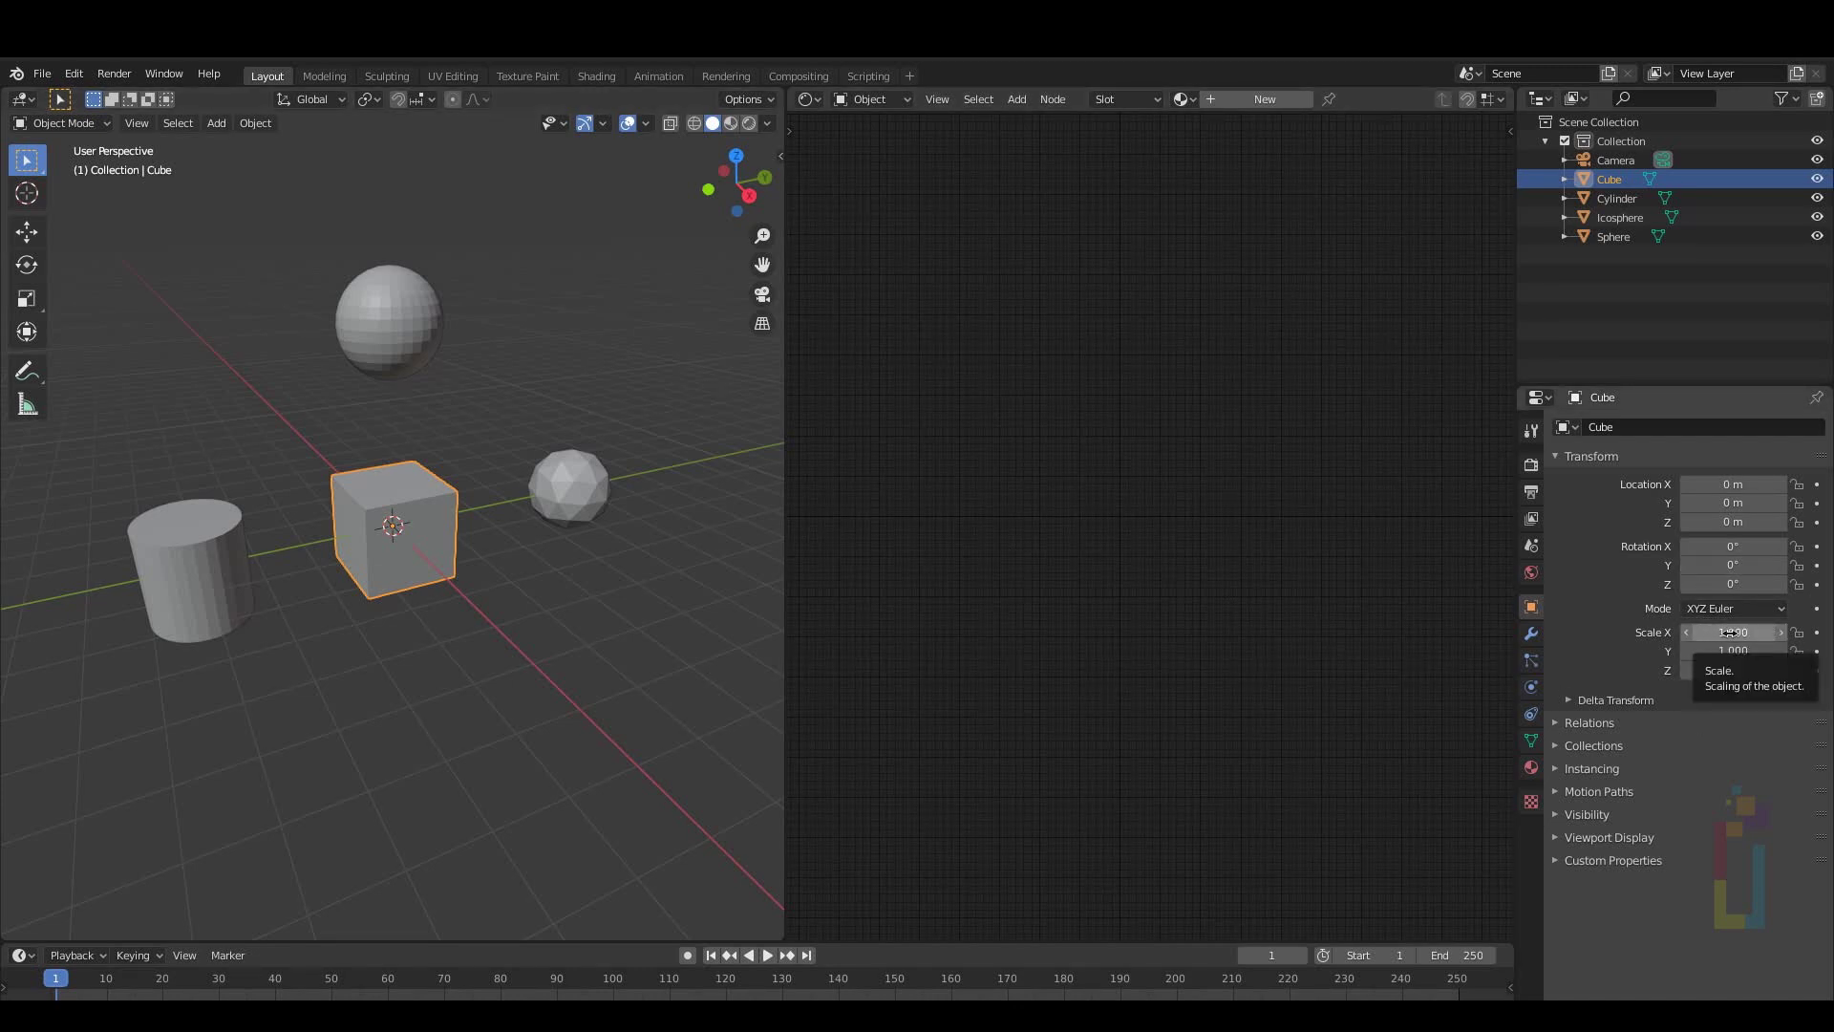
Copy the Cube's Scale property as a new driver from Object Properties
right_click(1730, 632)
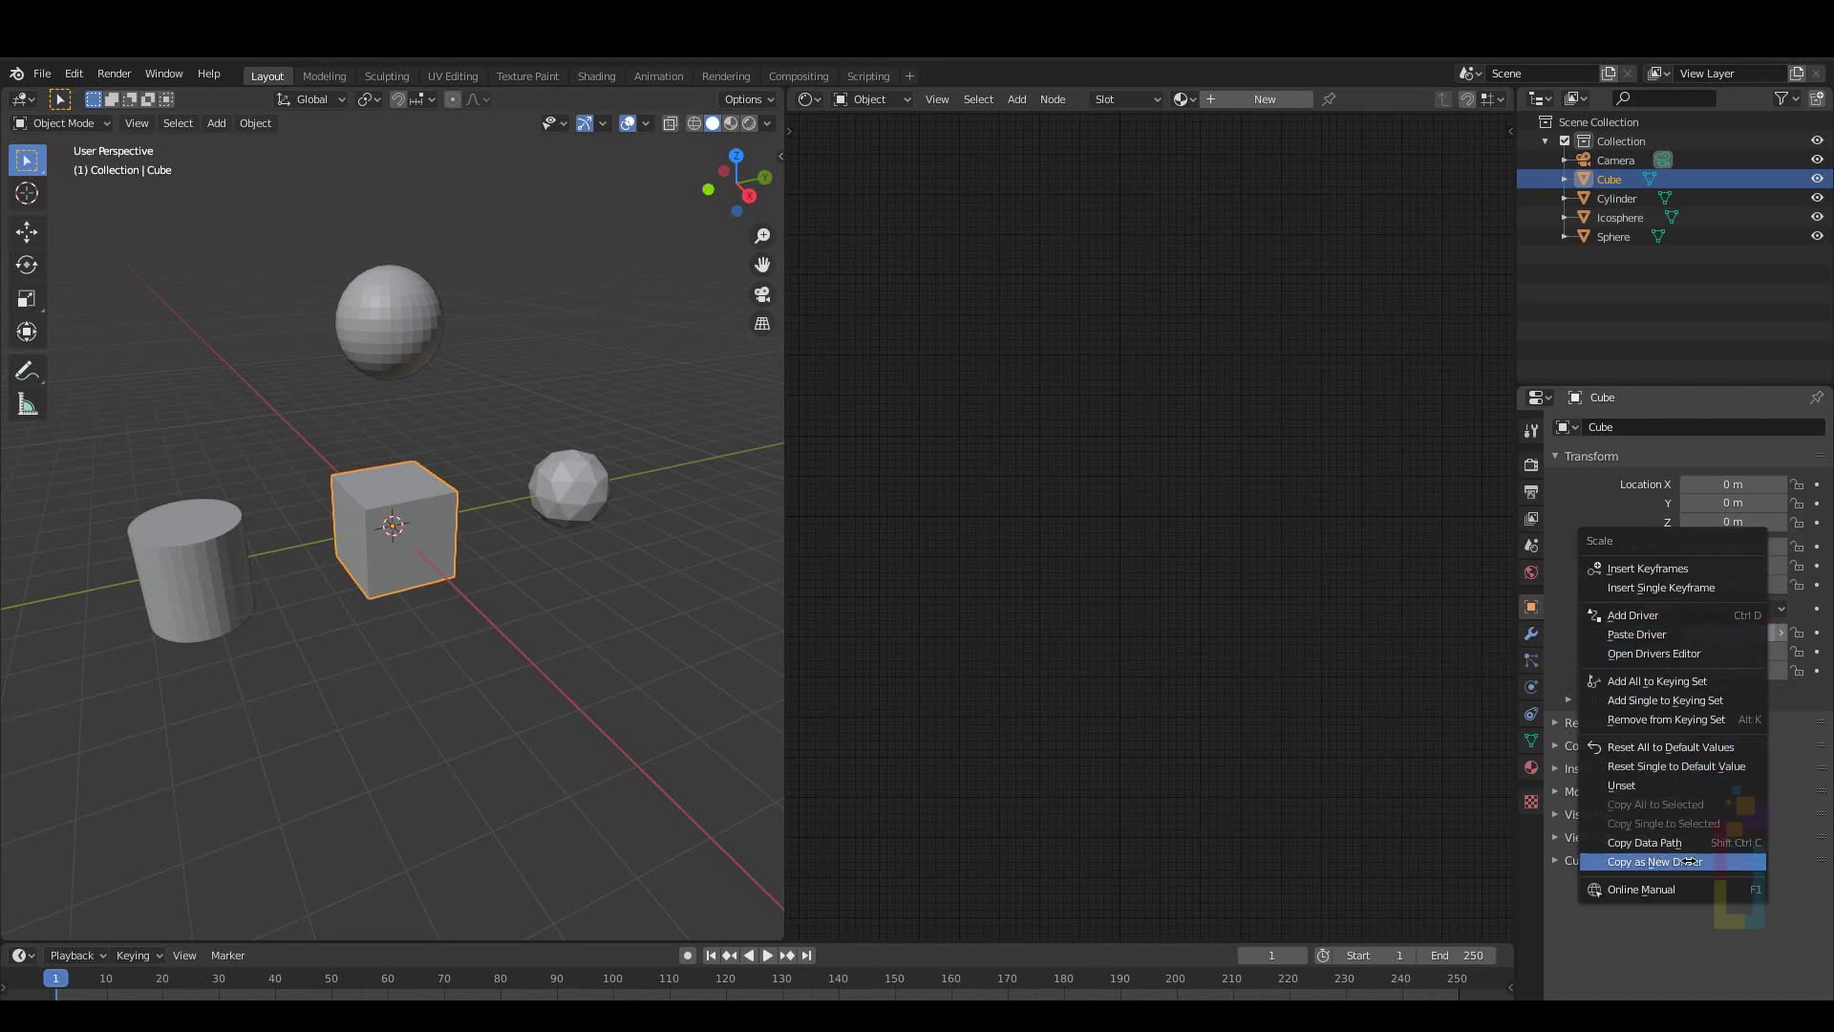
click(1655, 861)
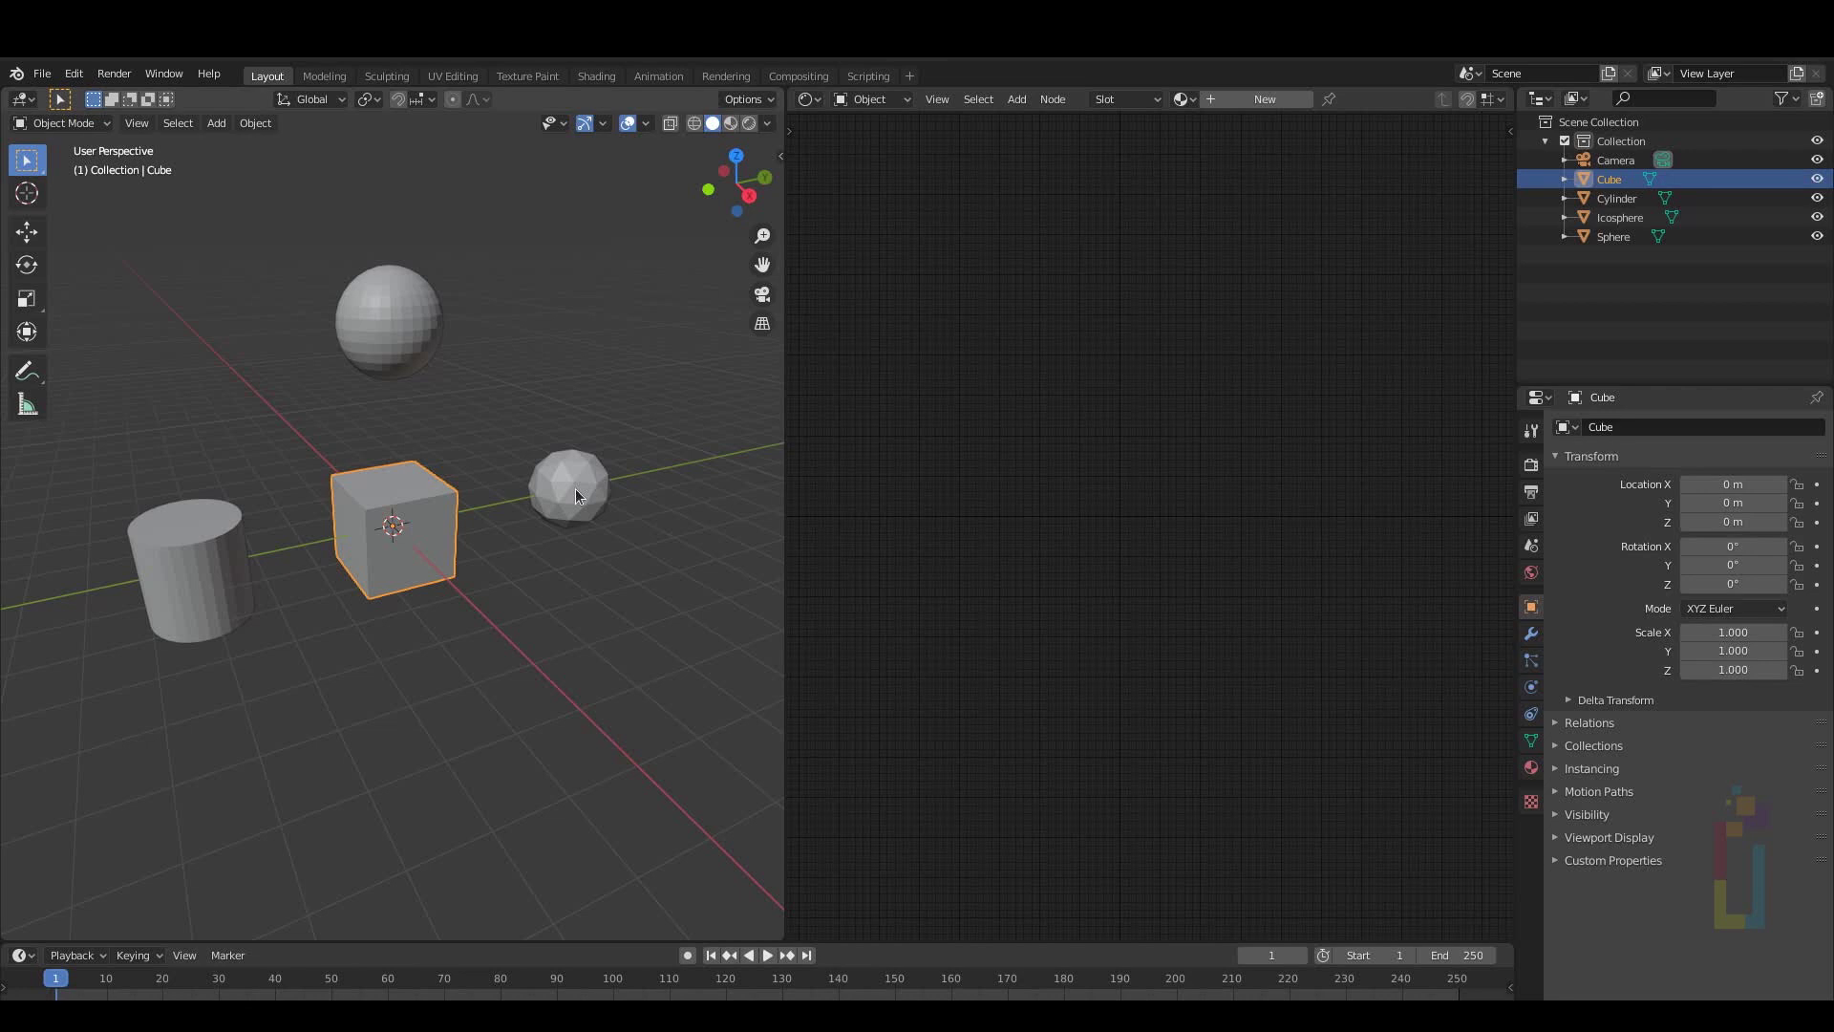
Paste the Cube's driver onto the Icosphere's X scale, then raise the Cube's X scale to 1.360
click(575, 489)
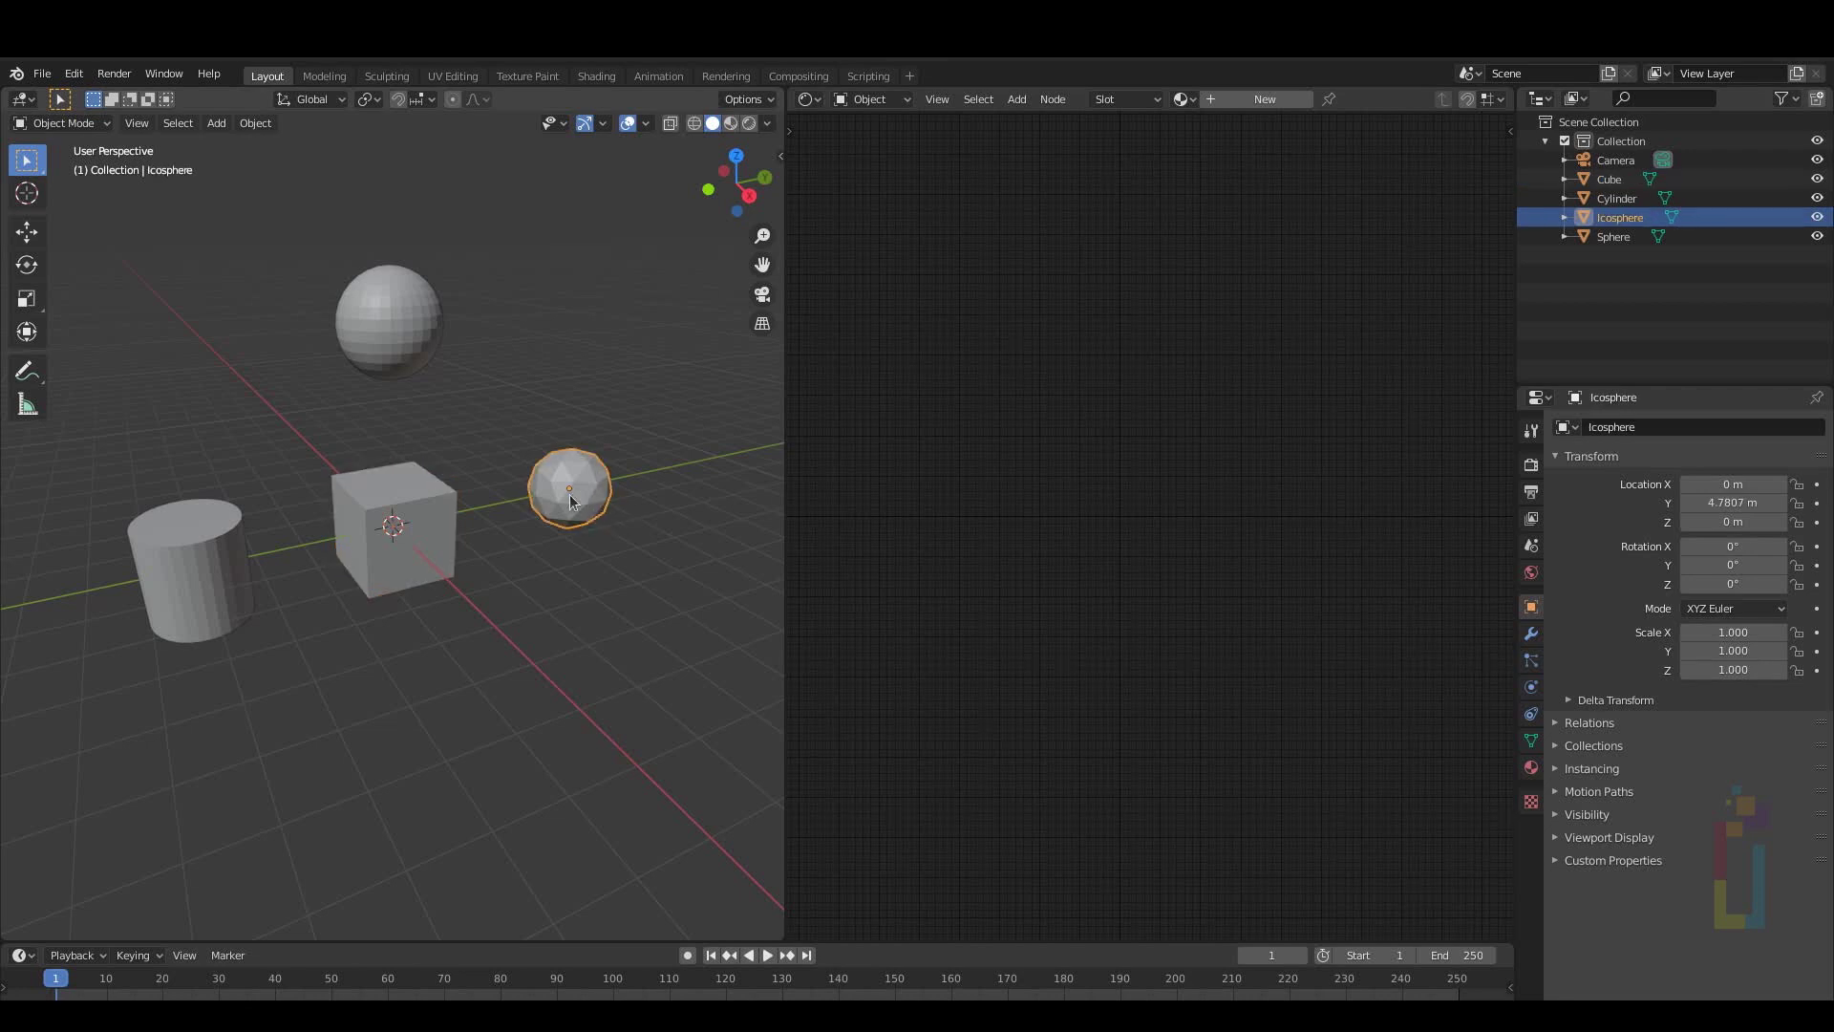
right_click(1723, 632)
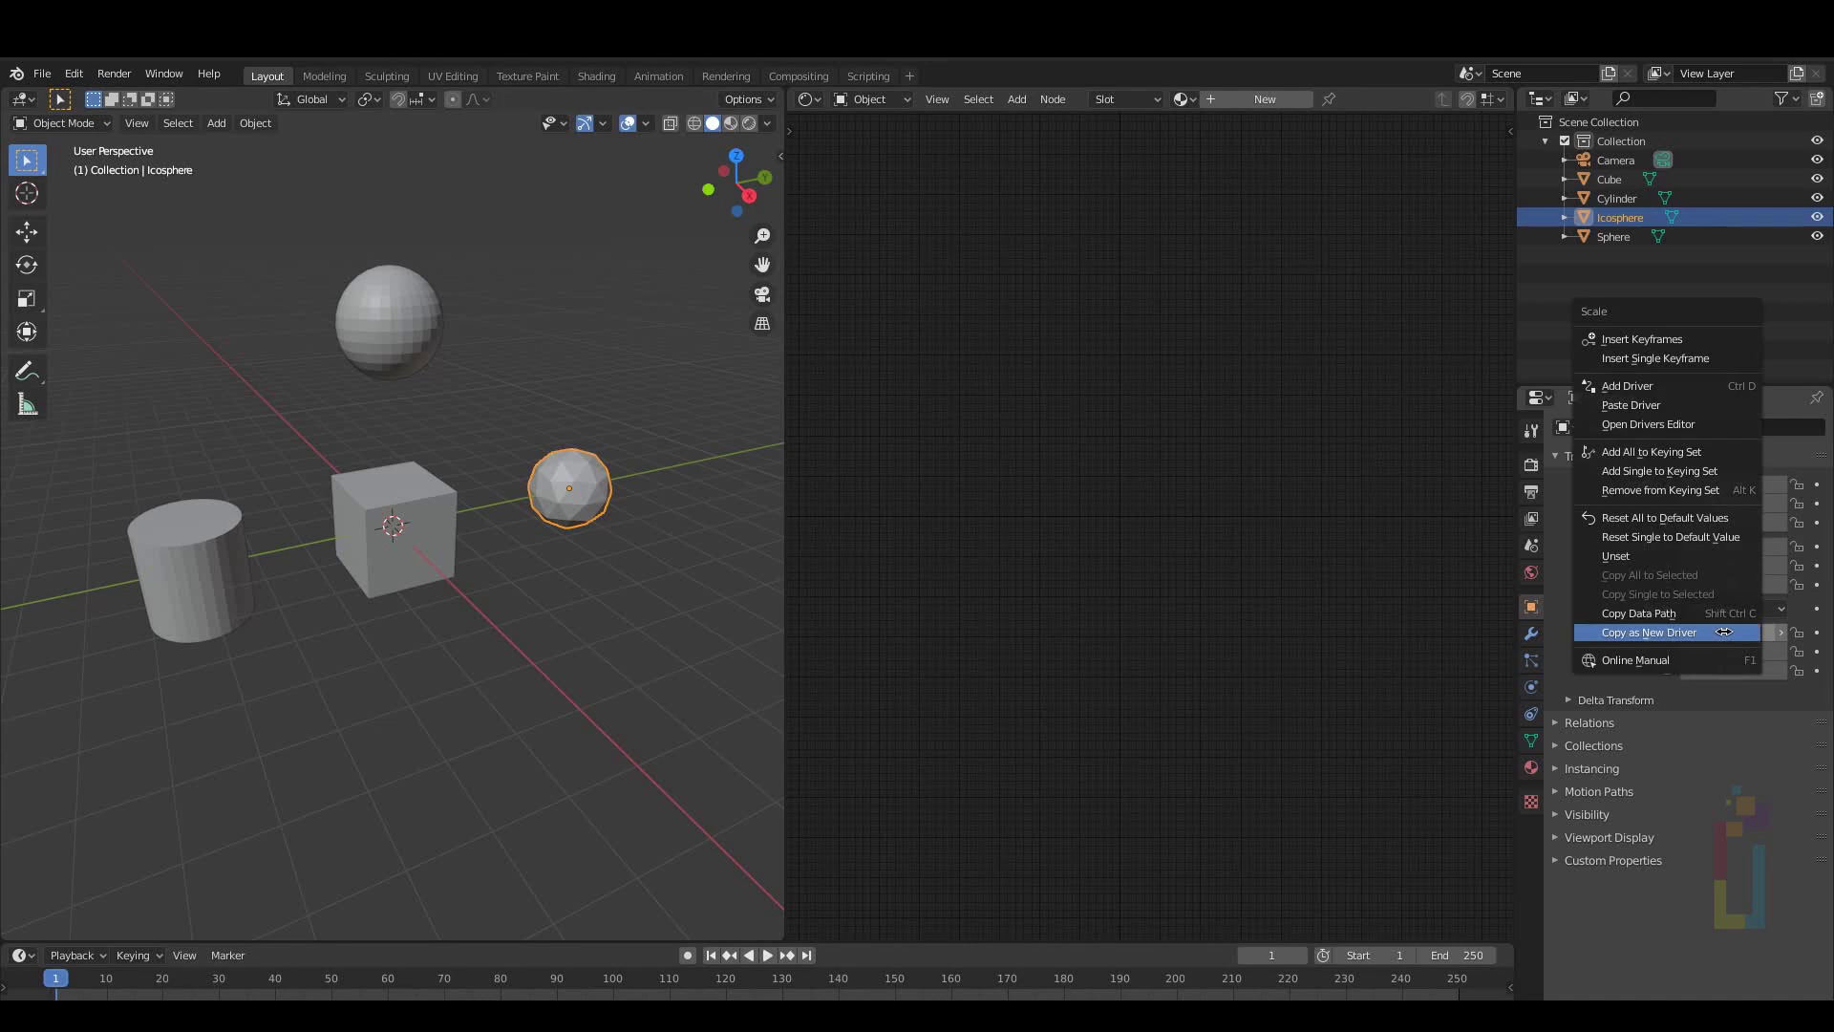
click(1660, 404)
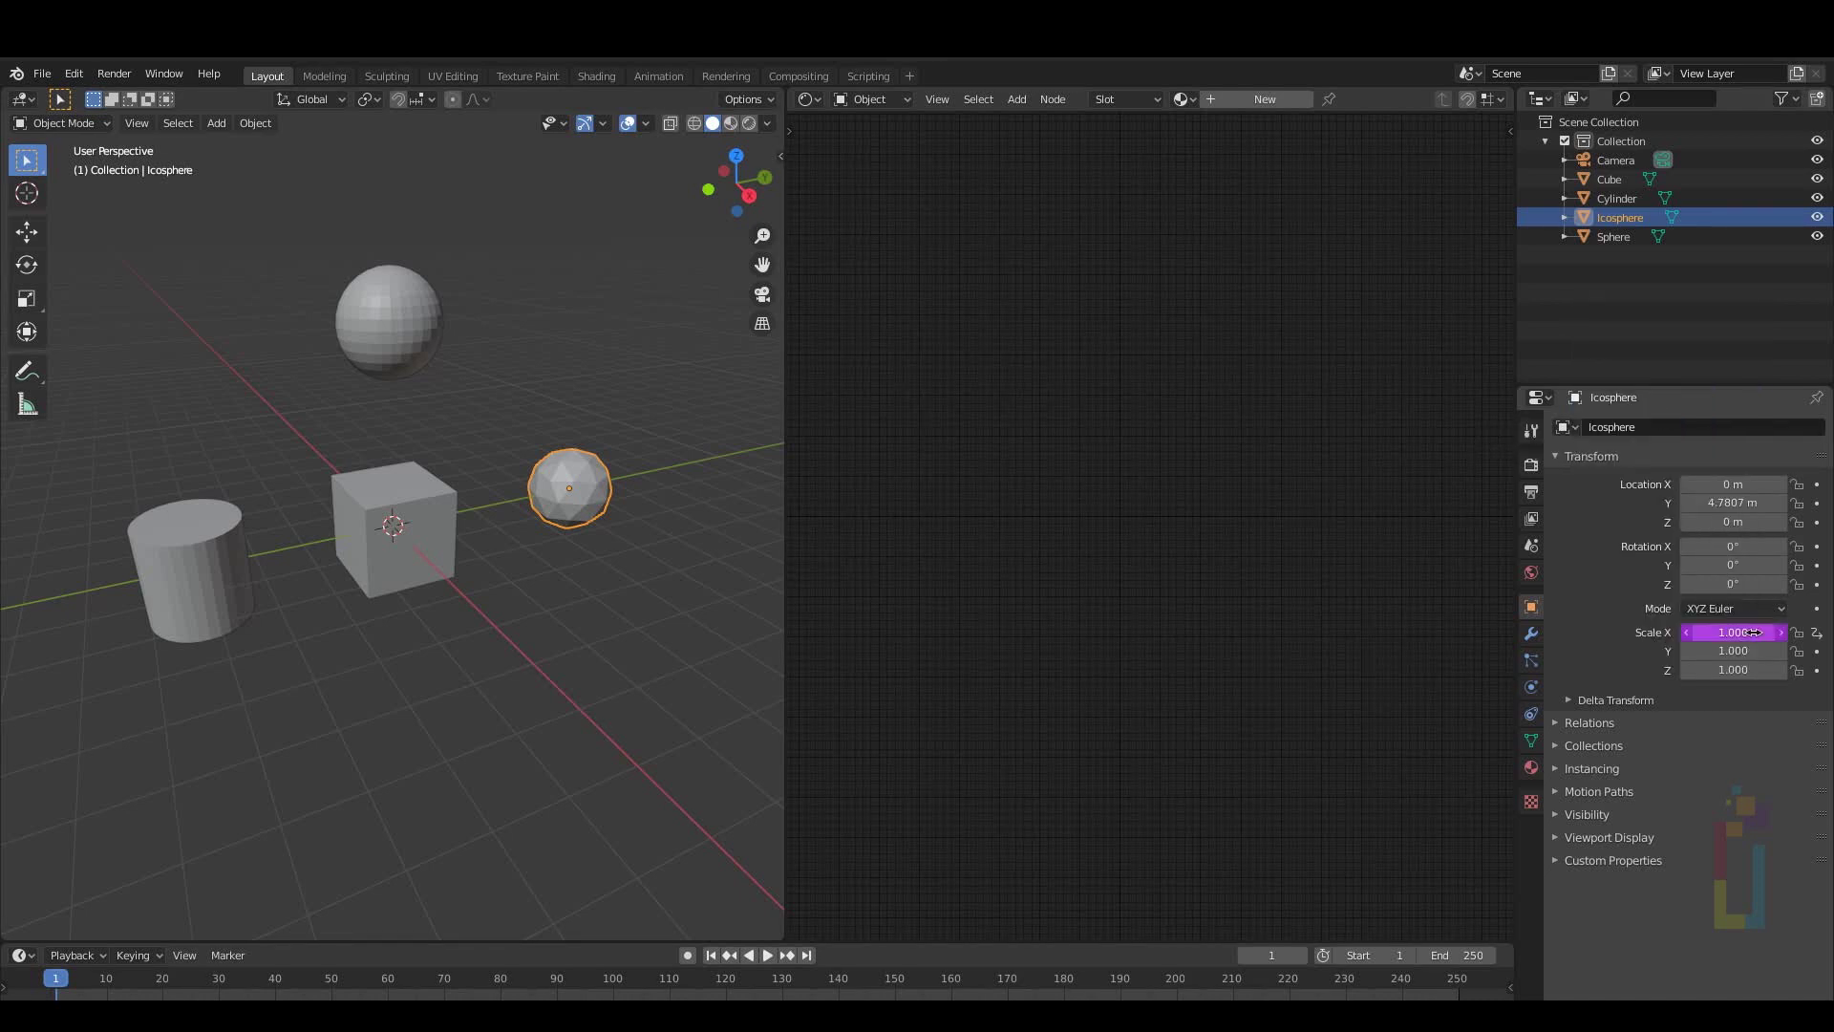
click(403, 499)
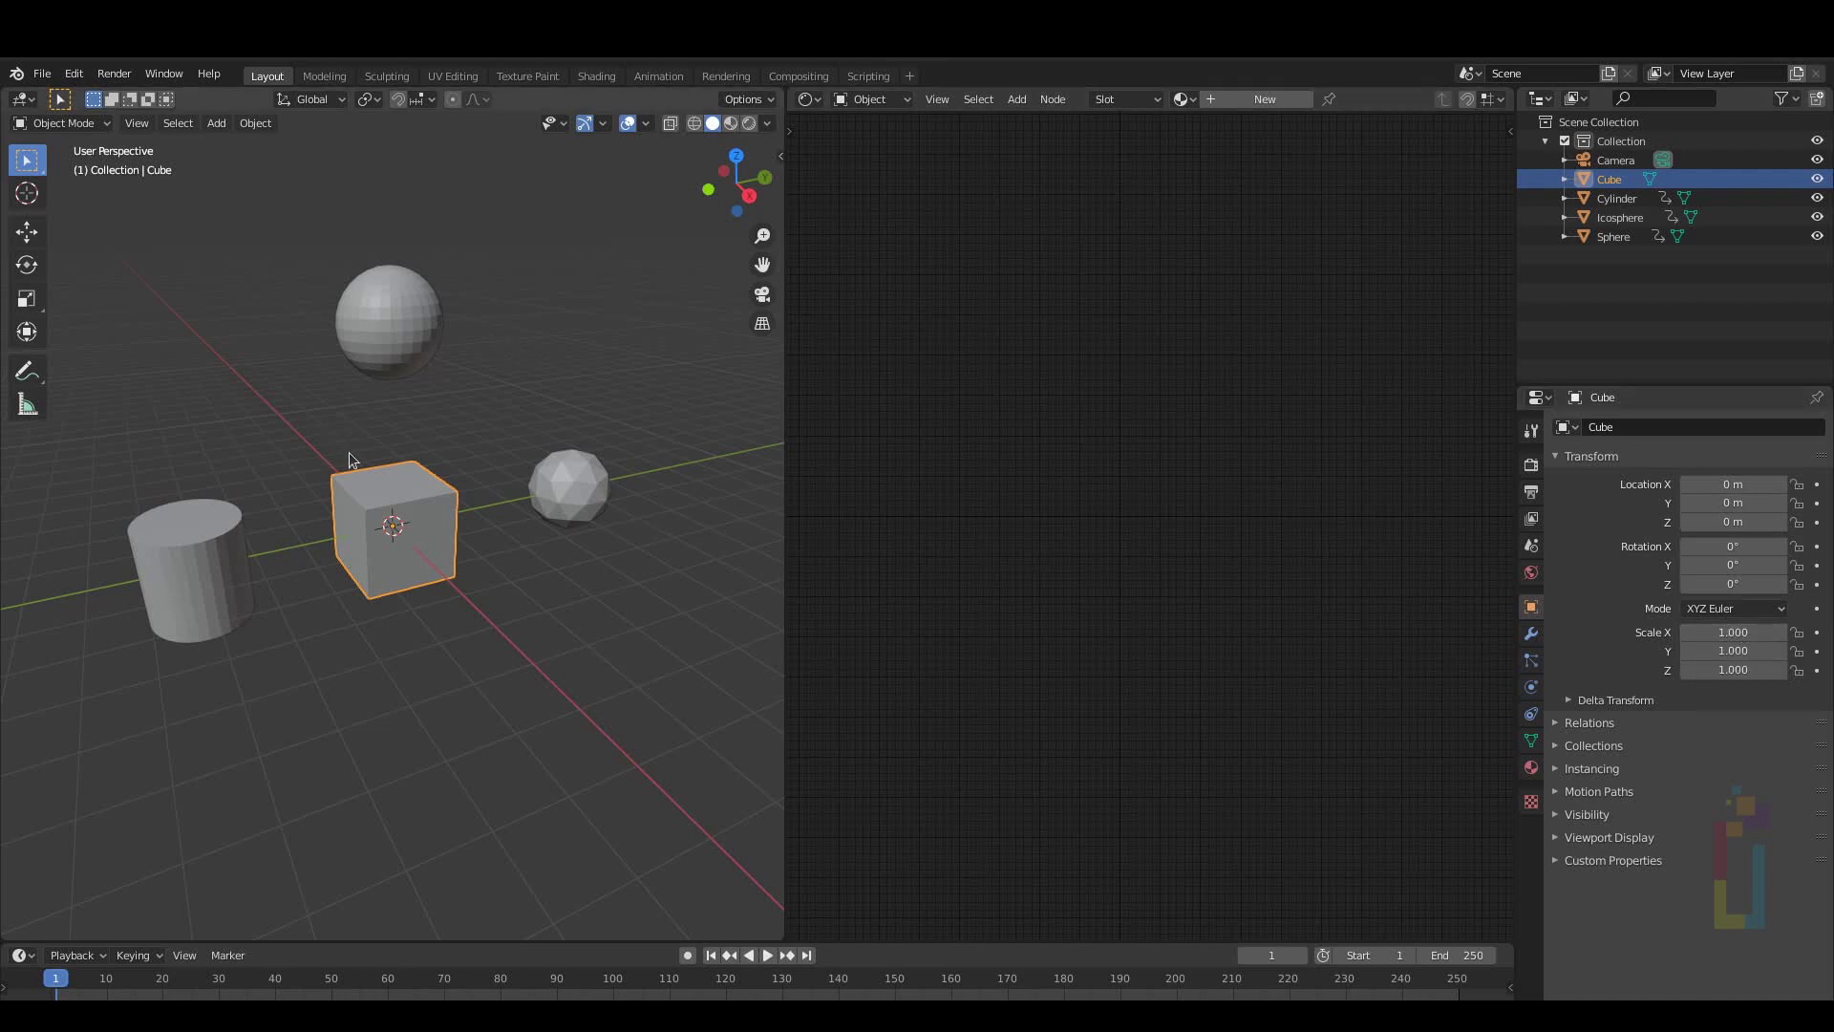
drag(1730, 632, 1777, 632)
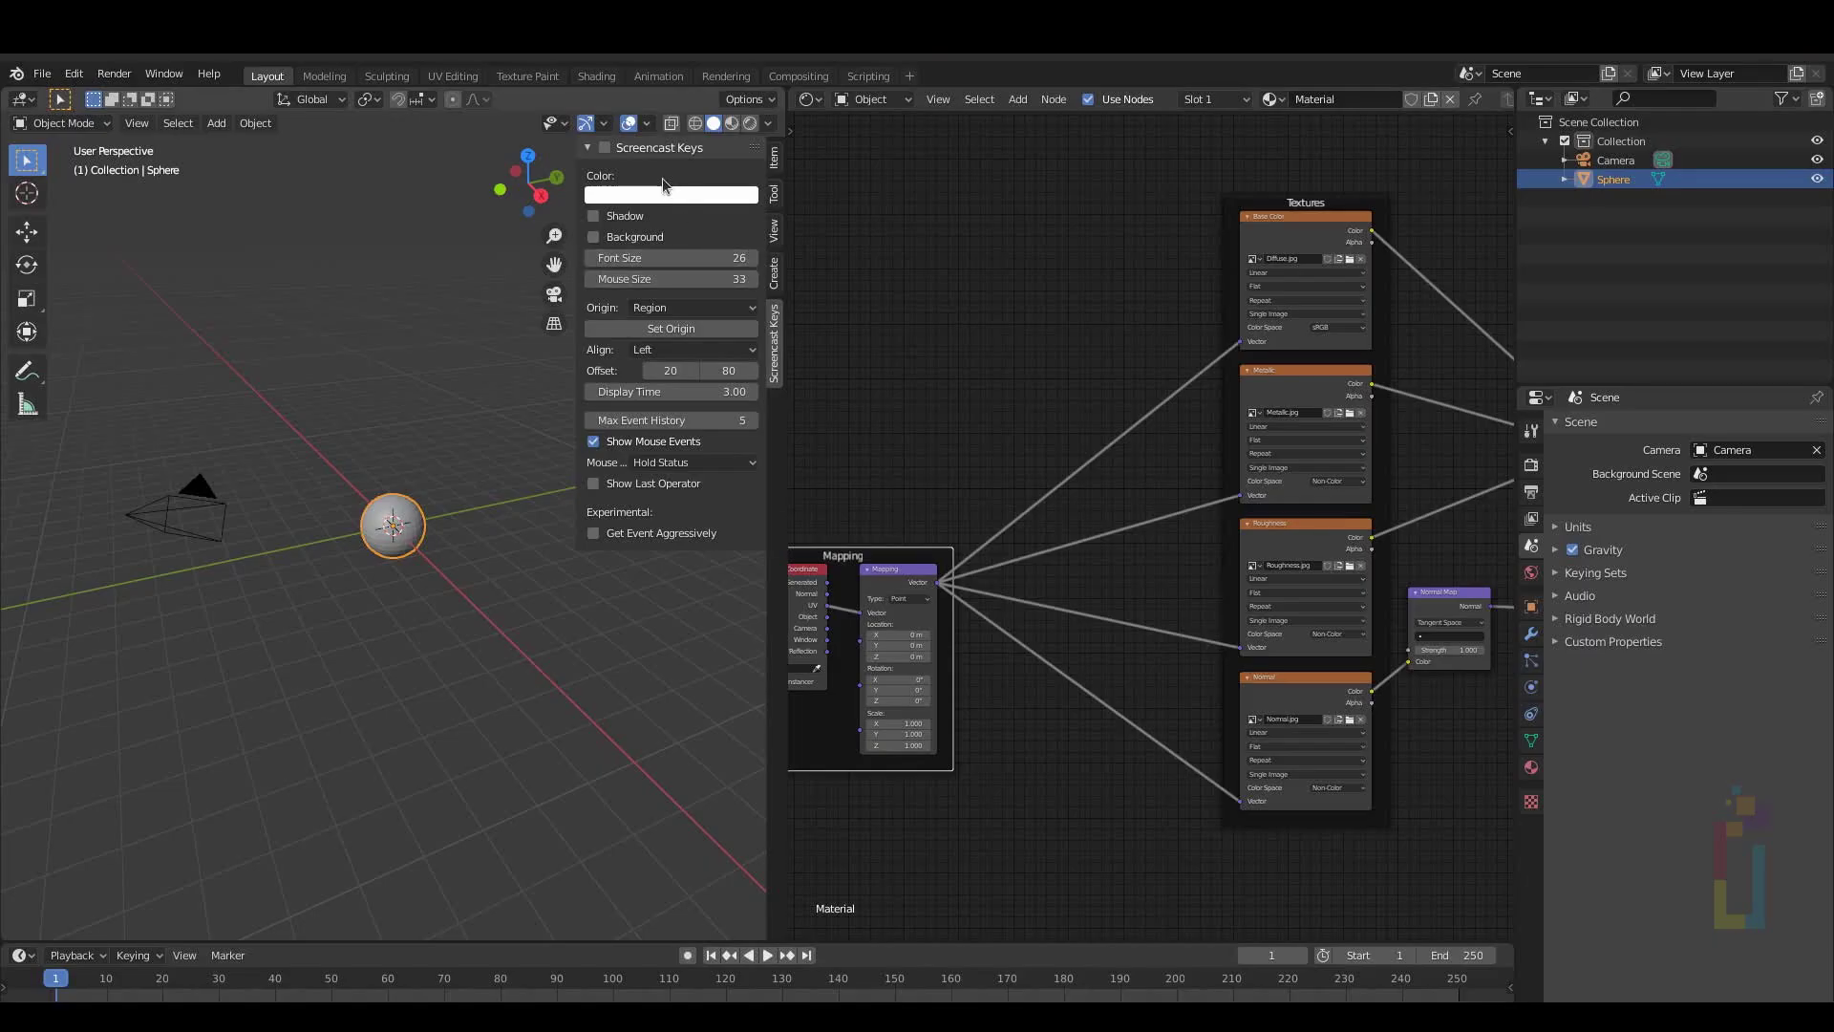
Hide the sidebar, add a reroute on the Mapping-to-Normal link, move it down-left, and add a second one
key(n)
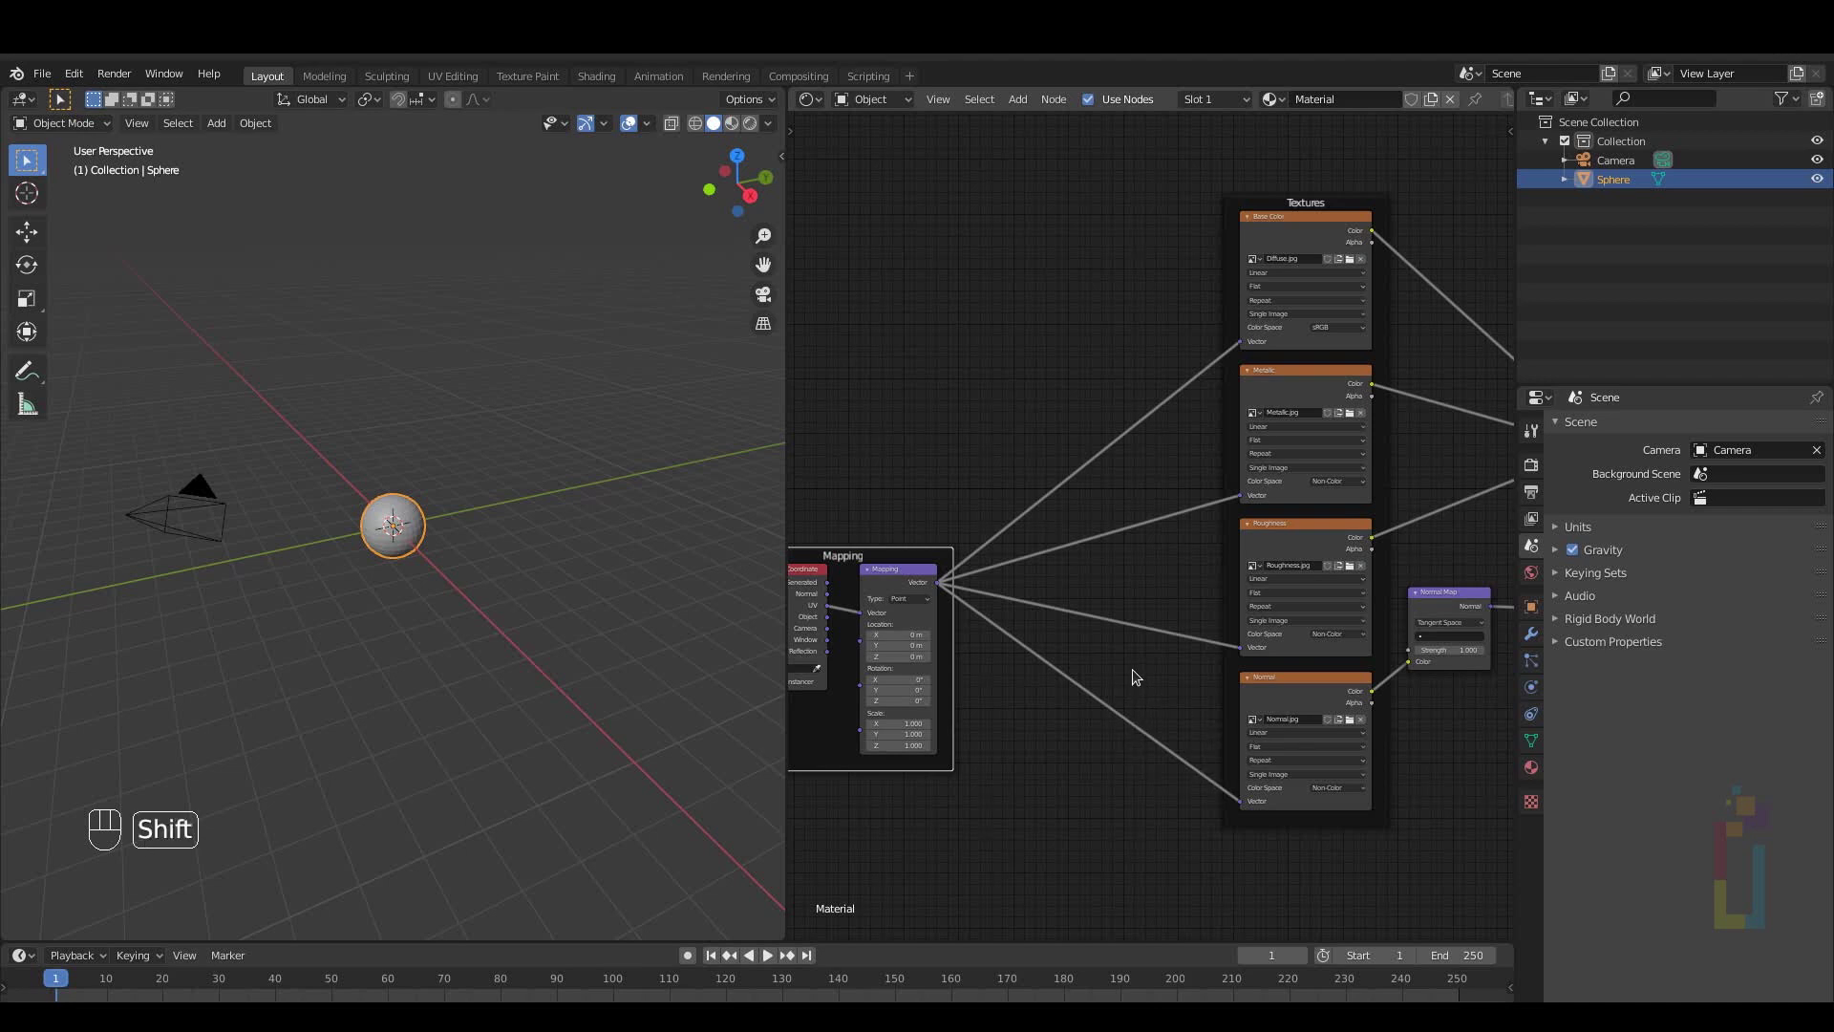
shift+right_drag(1132, 668, 1041, 772)
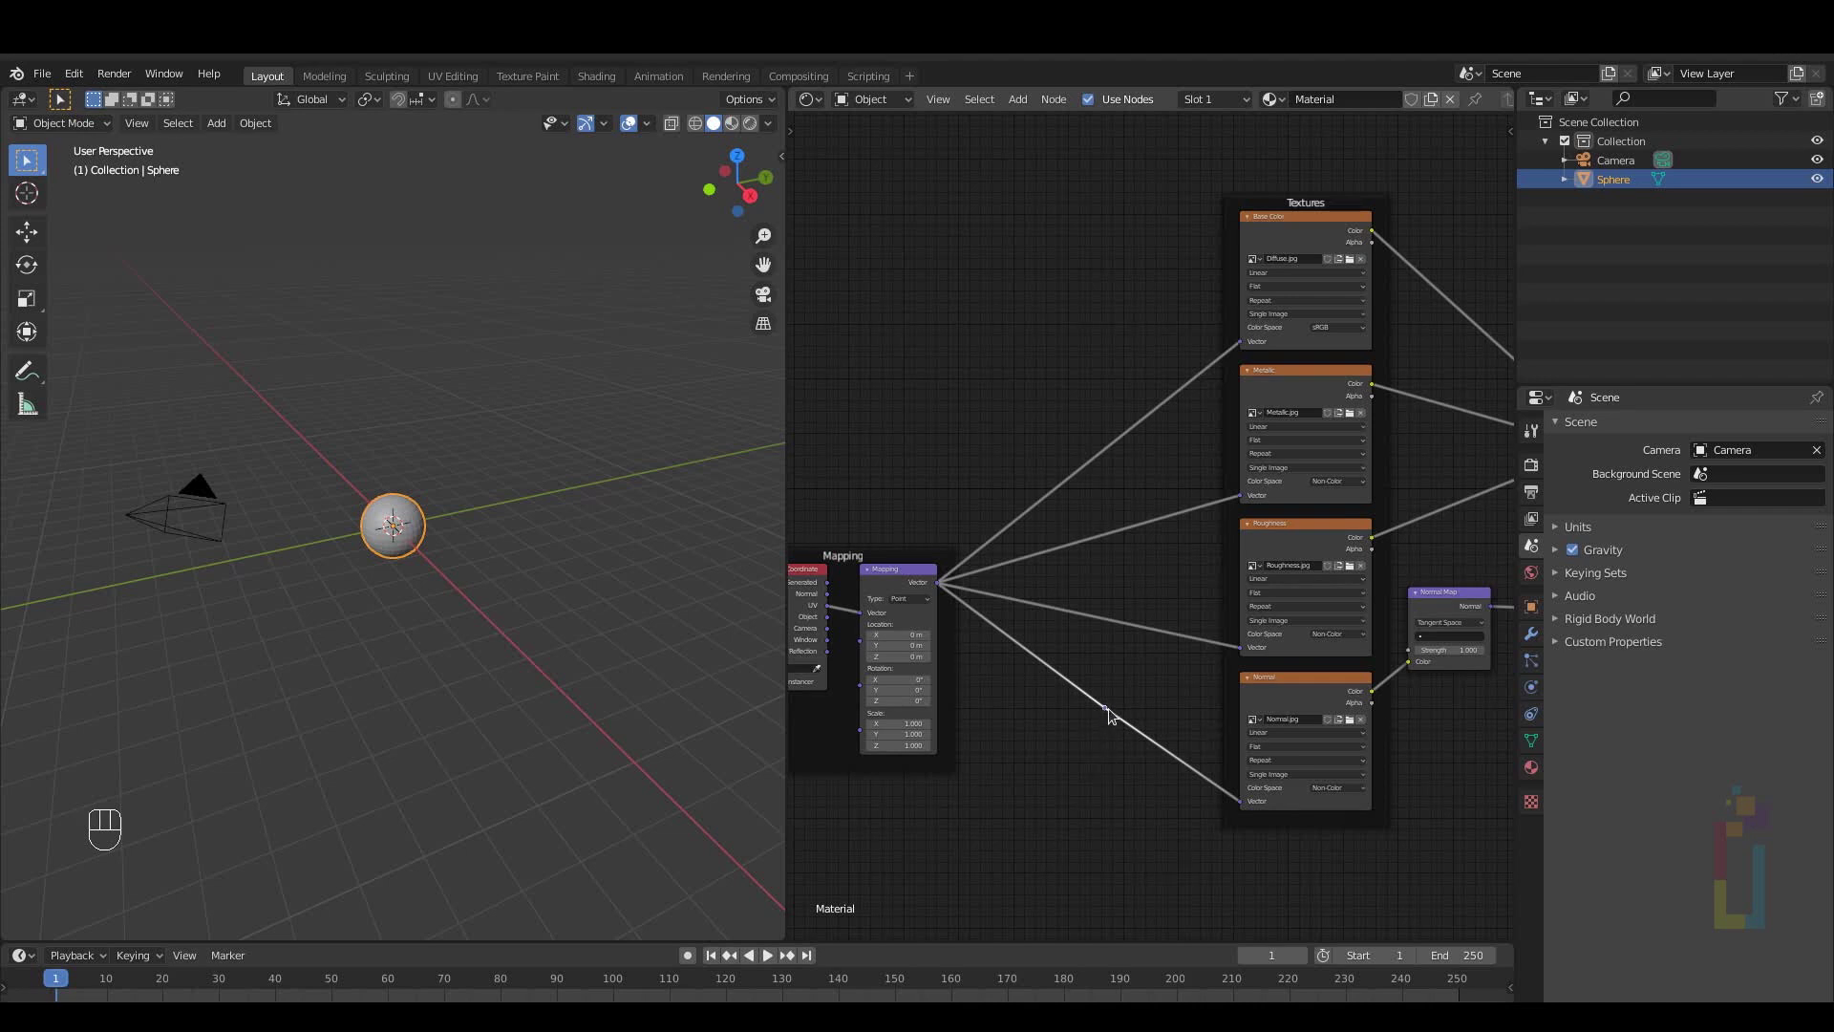
key(g)
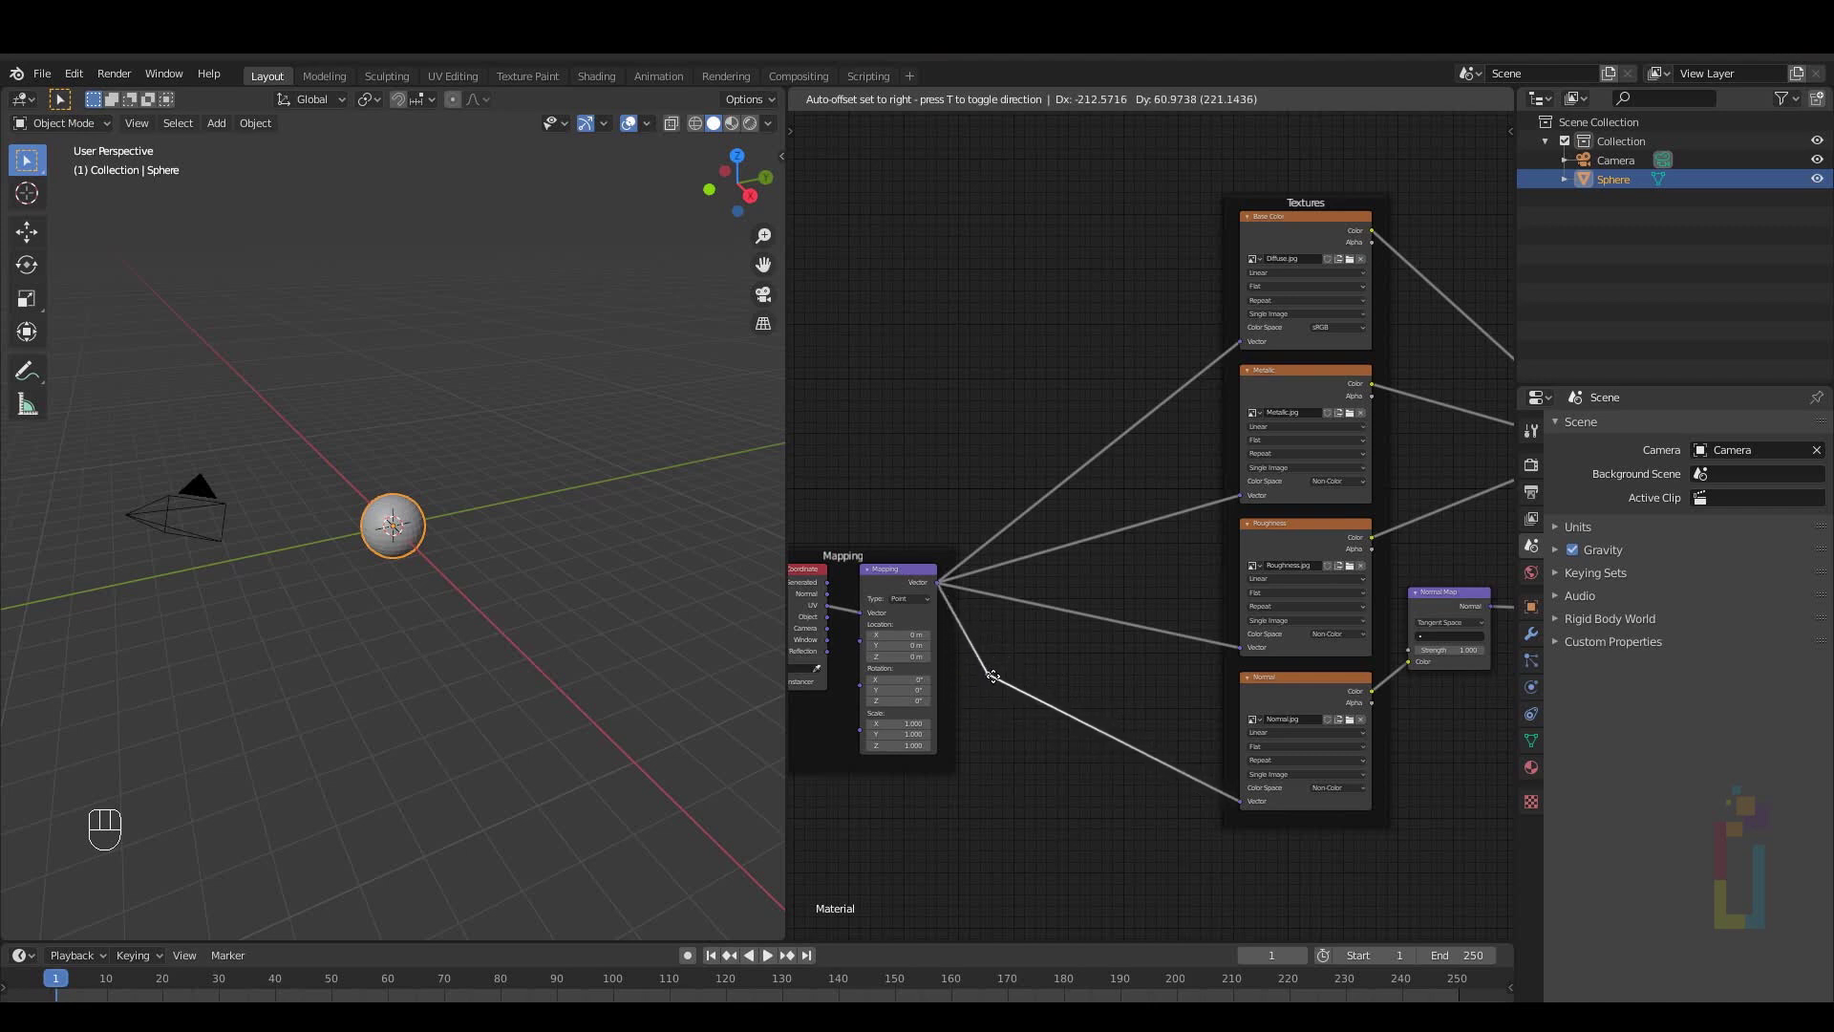
click(985, 675)
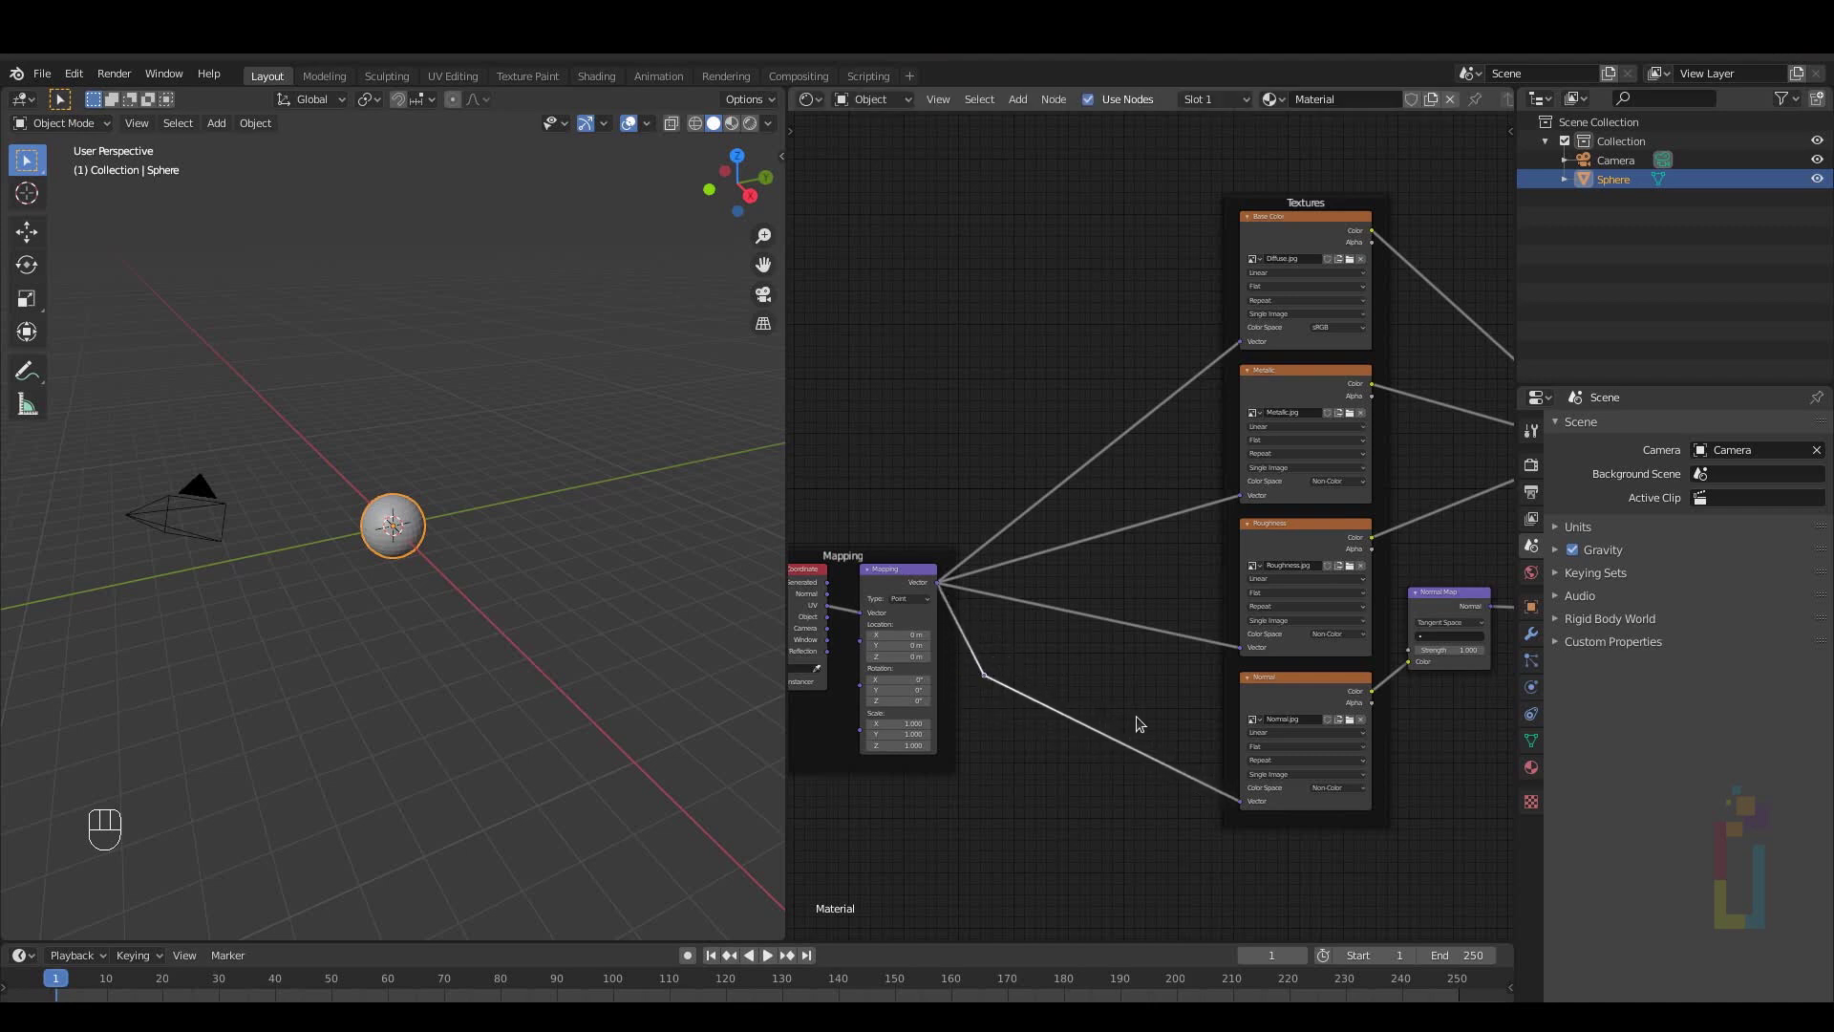
shift+right_drag(1070, 766, 1126, 742)
Bend the Normal link at a right angle, and route a Base Color reroute to the Metallic and Roughness Vector inputs
key(g)
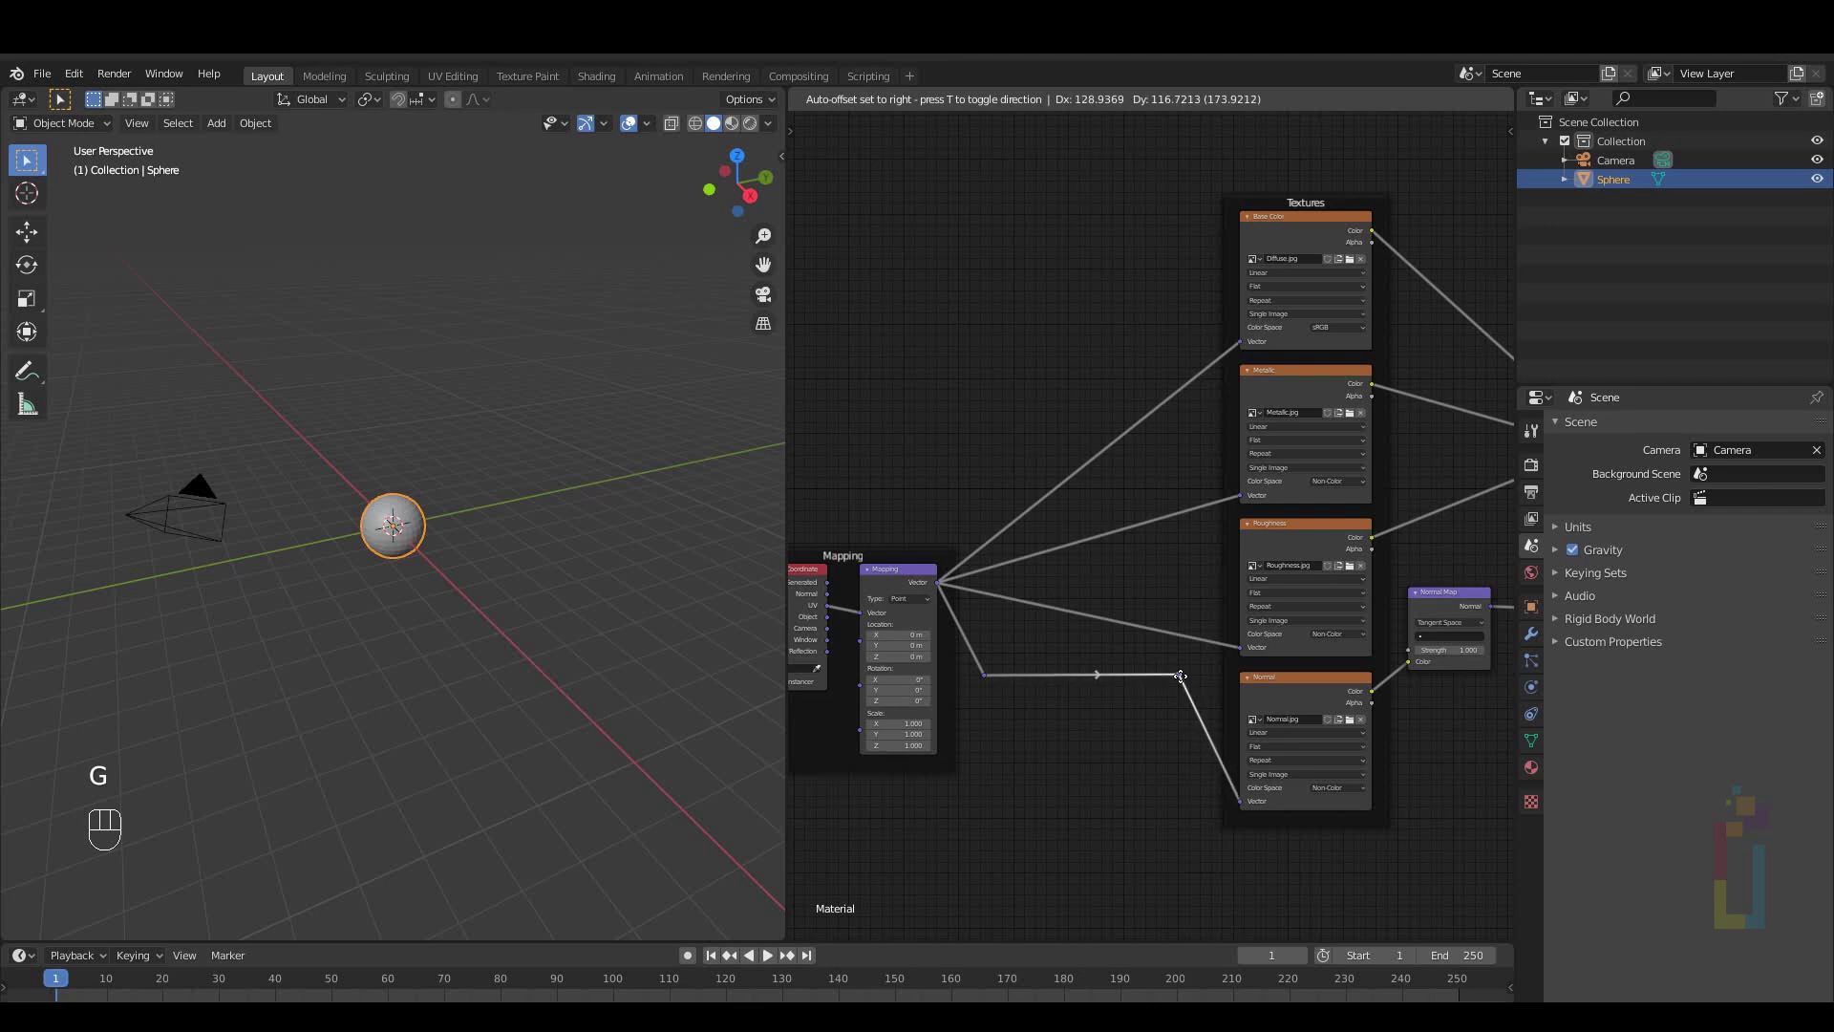
click(1168, 682)
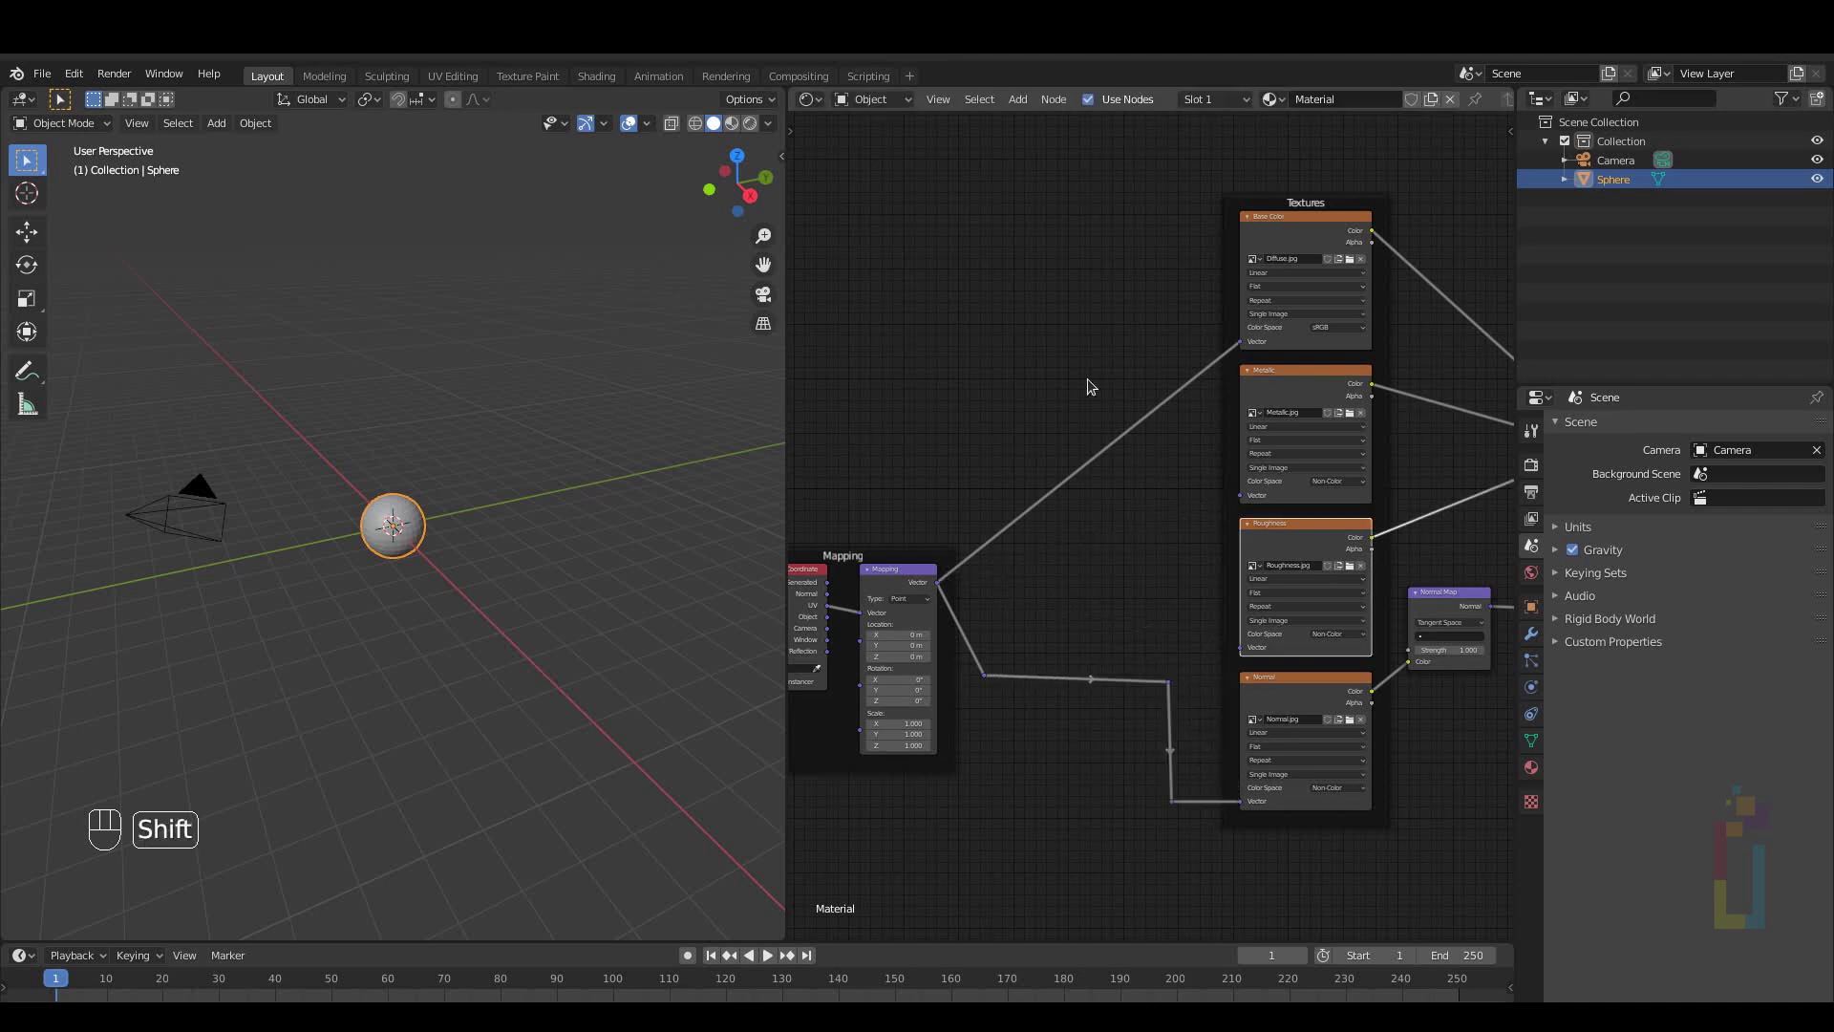
shift+right_drag(1086, 382, 1082, 532)
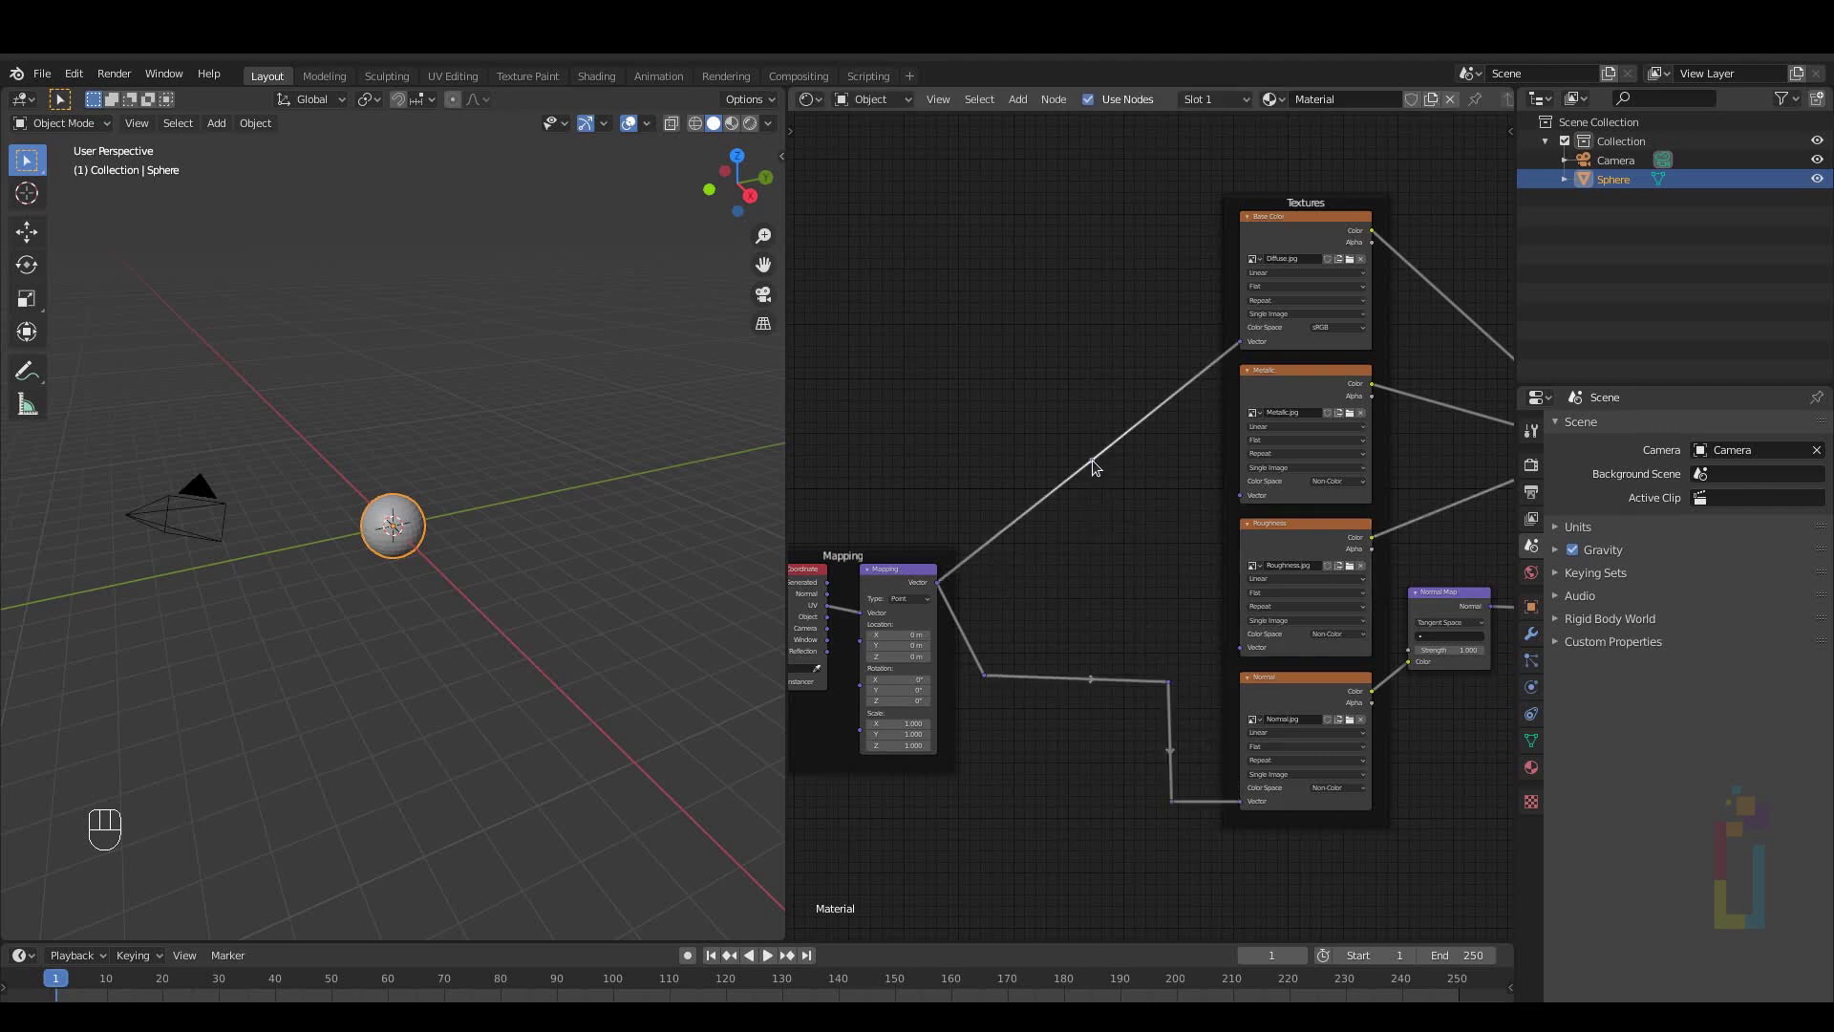
key(g)
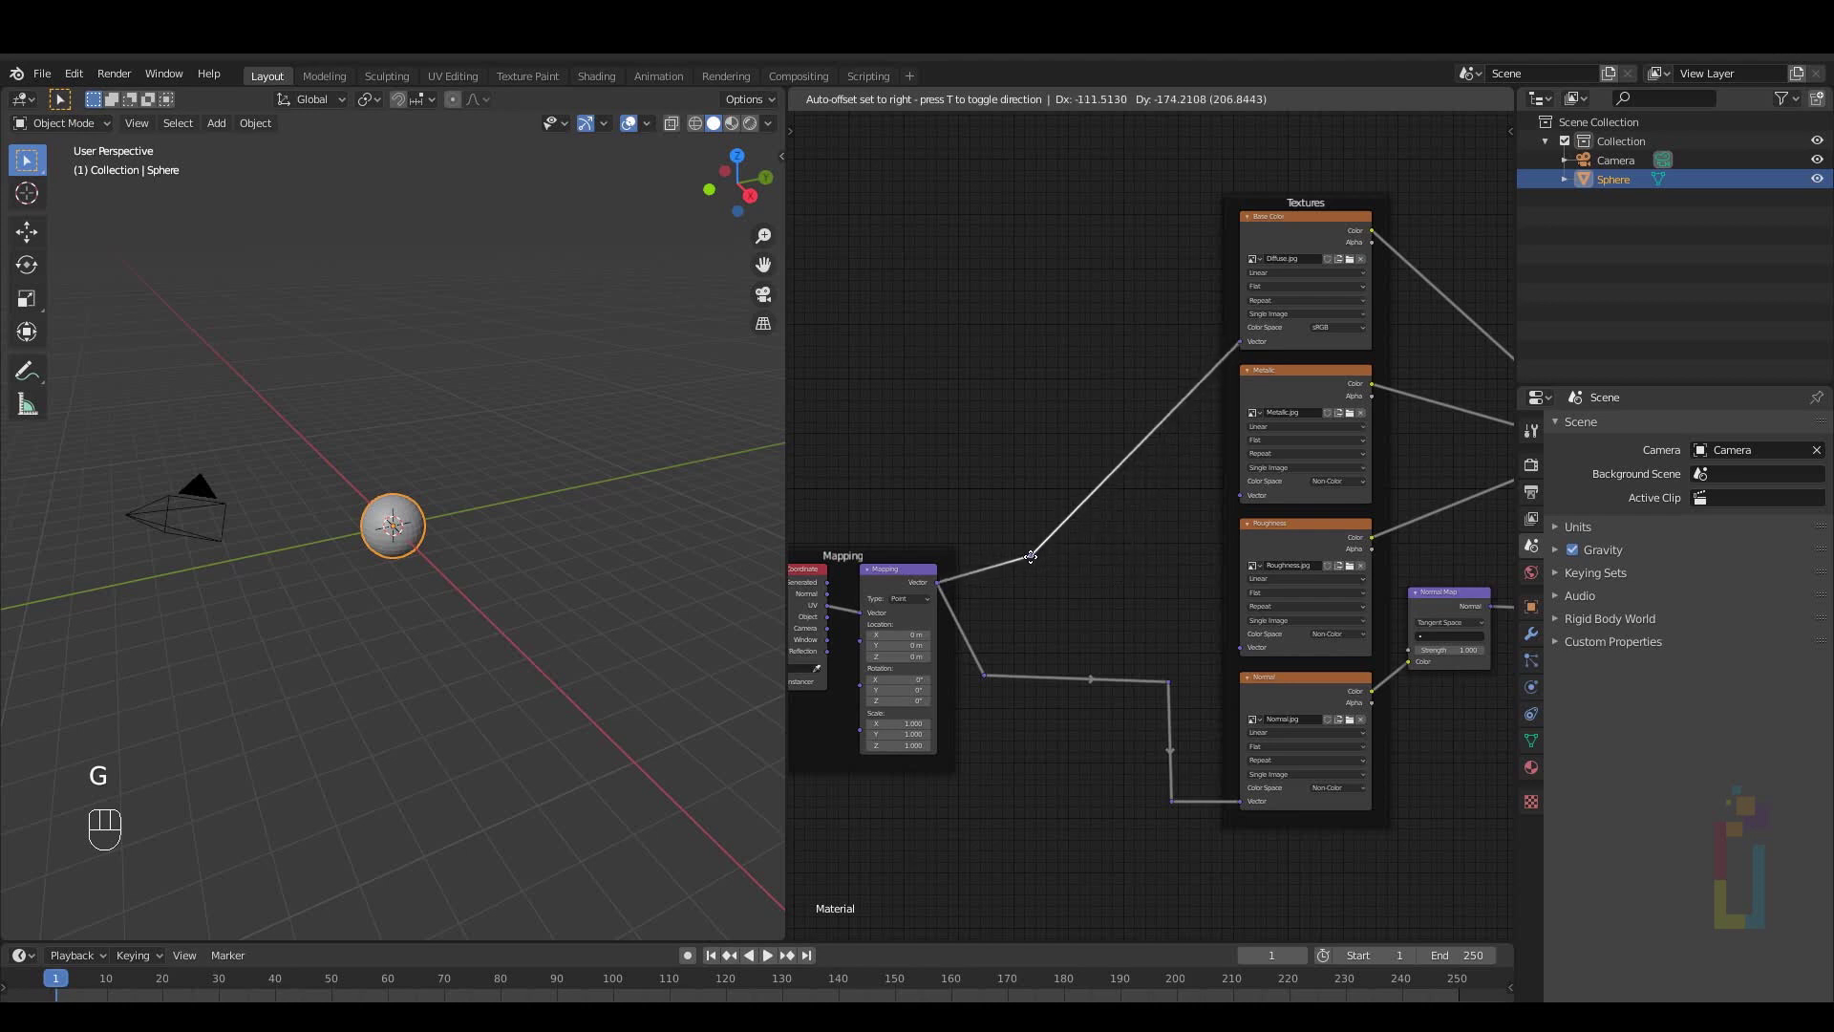
click(1032, 581)
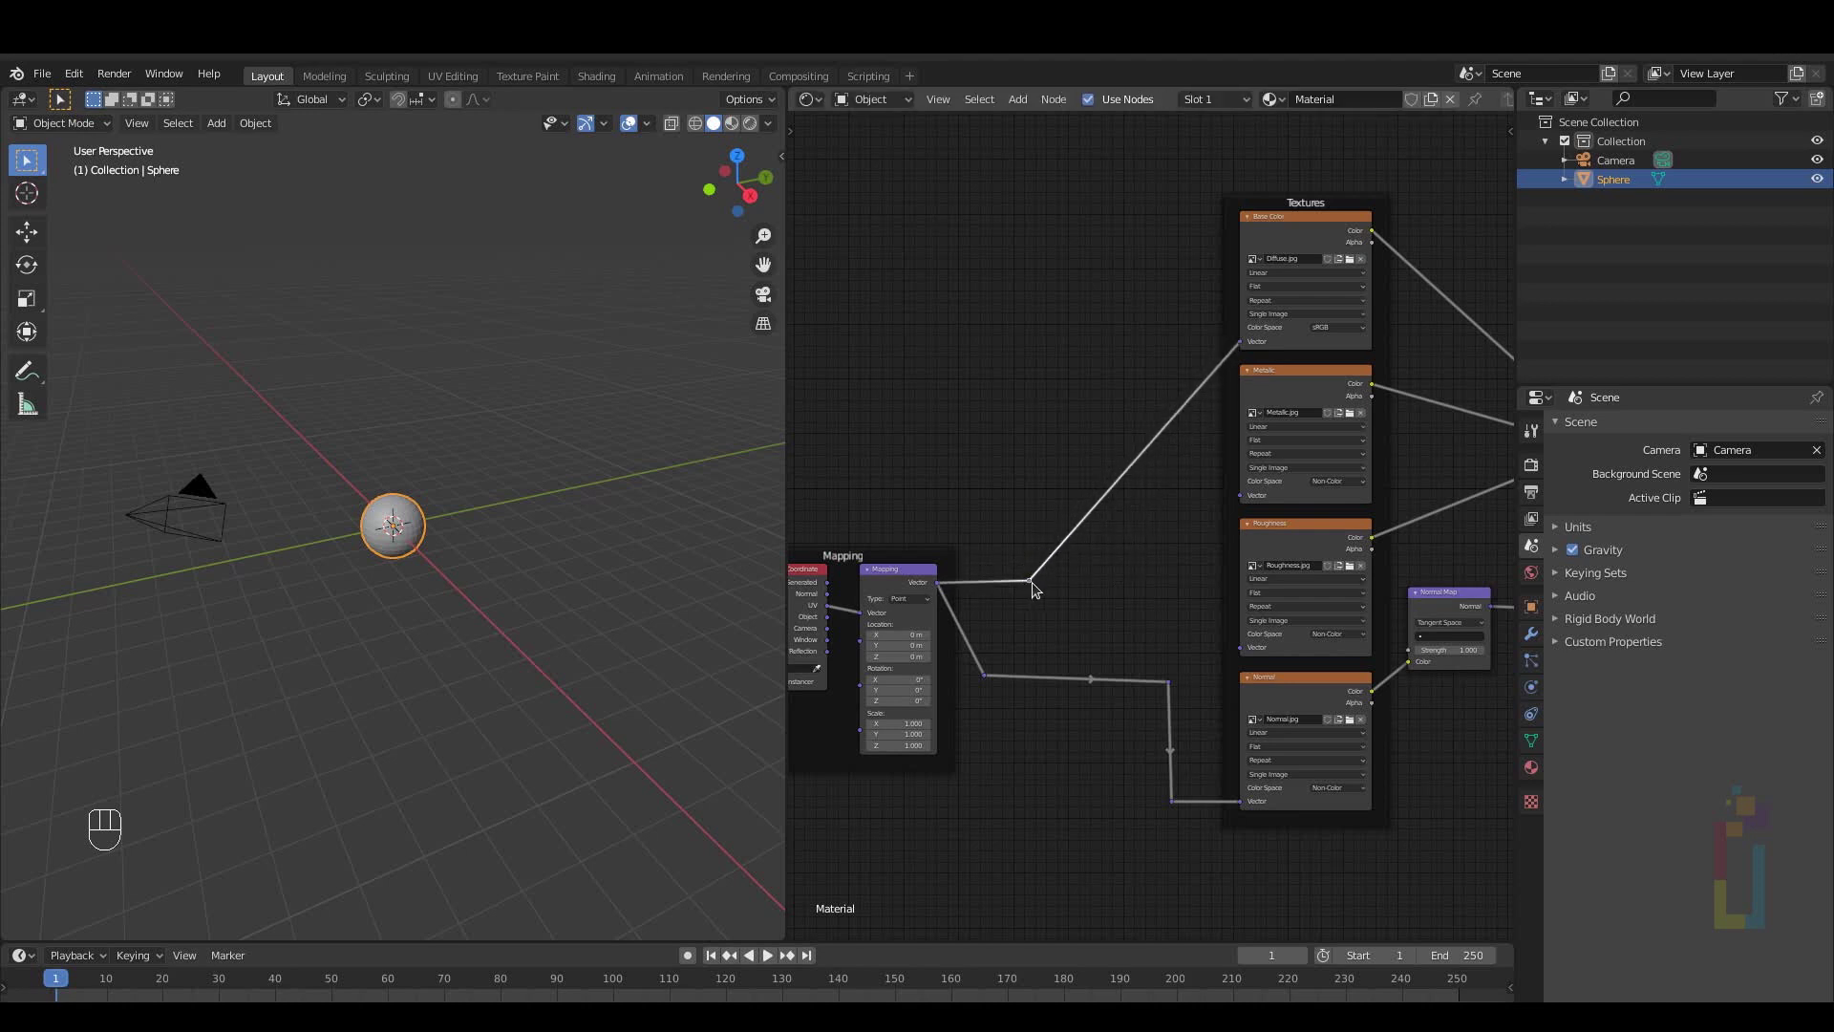
drag(1032, 582, 1239, 495)
drag(1034, 583, 1239, 646)
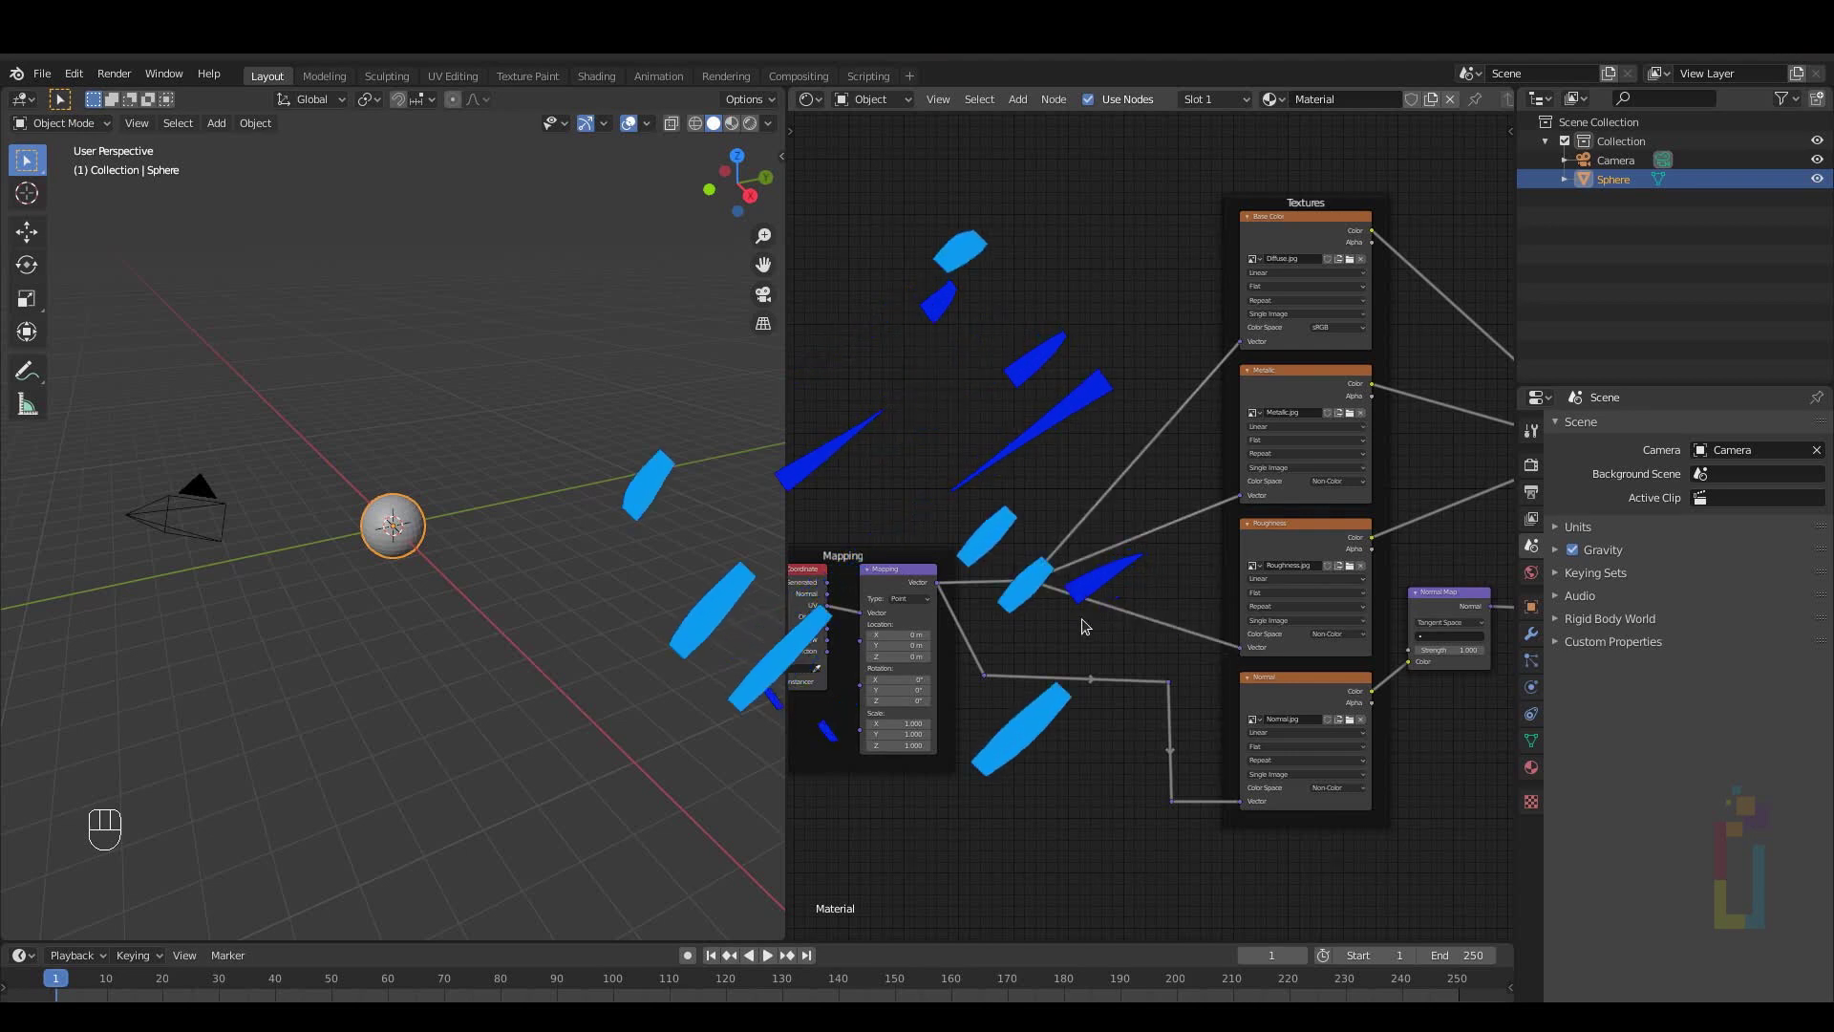